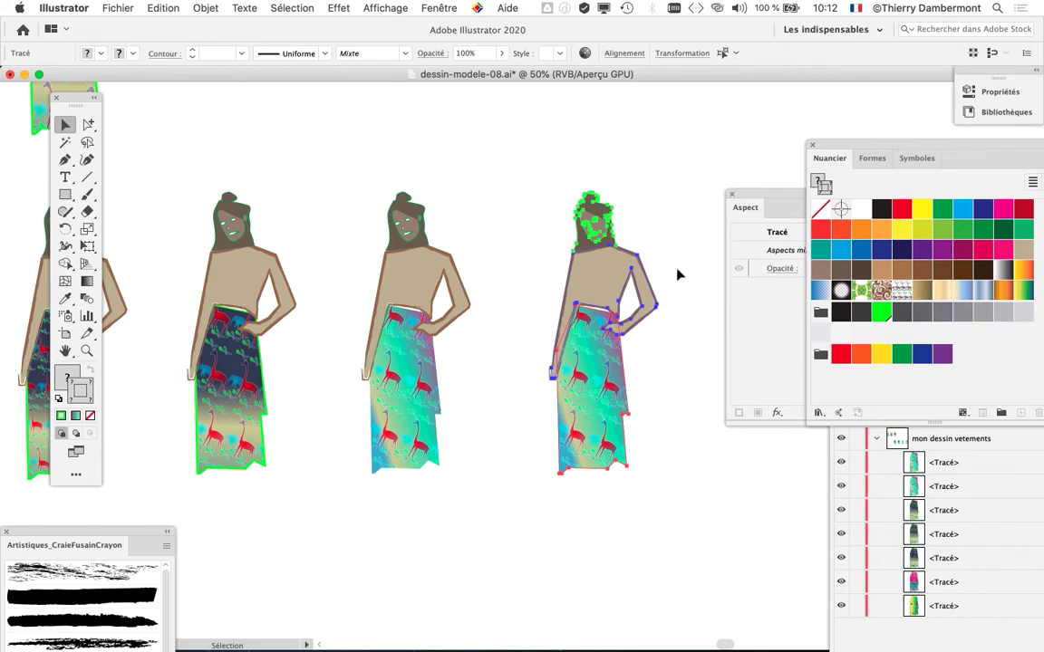
# Clear the current selection and select only the rightmost model's beige torso-and-arms path
pyautogui.click(678, 275)
pyautogui.scroll(2, 617, 285)
pyautogui.hscroll(5, 350, 280)
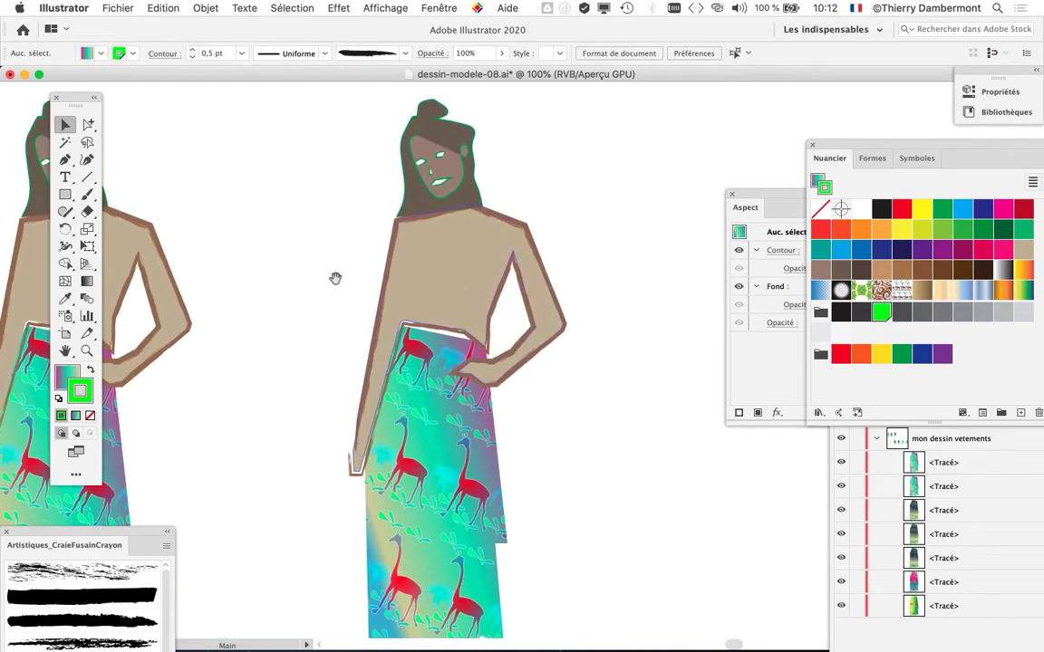
pyautogui.moveTo(80, 100); pyautogui.dragTo(257, 124)
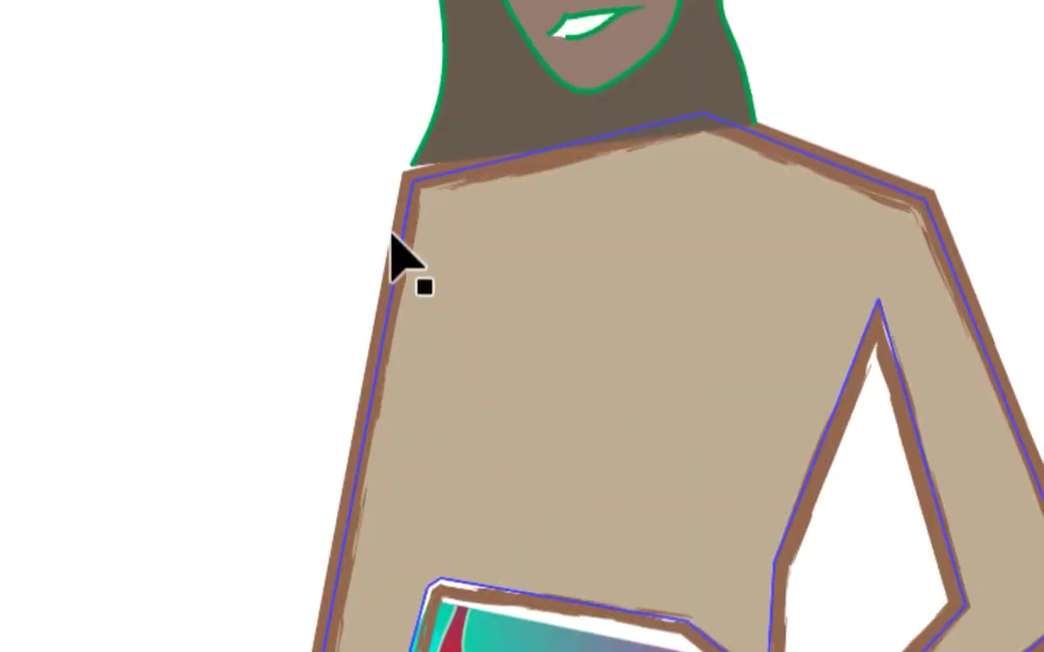
pyautogui.click(374, 243)
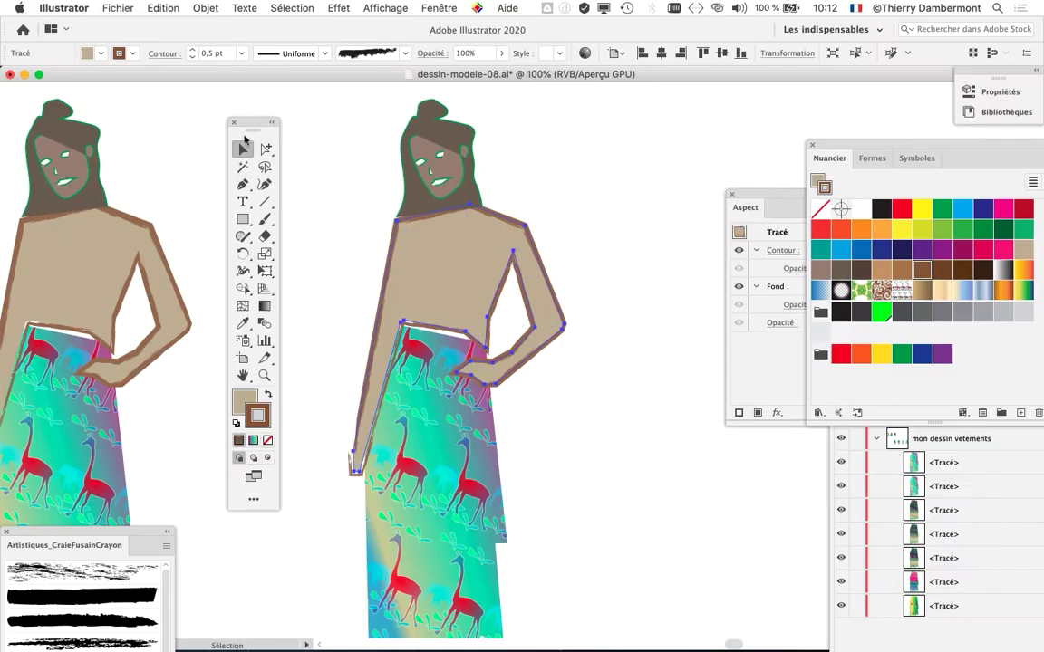
# Bring the Aspect settings into full view beside the model, with the tools moved clear of the figure
pyautogui.moveTo(245, 138); pyautogui.dragTo(153, 139)
pyautogui.hscroll(3, 245, 203)
pyautogui.scroll(-3, 240, 212)
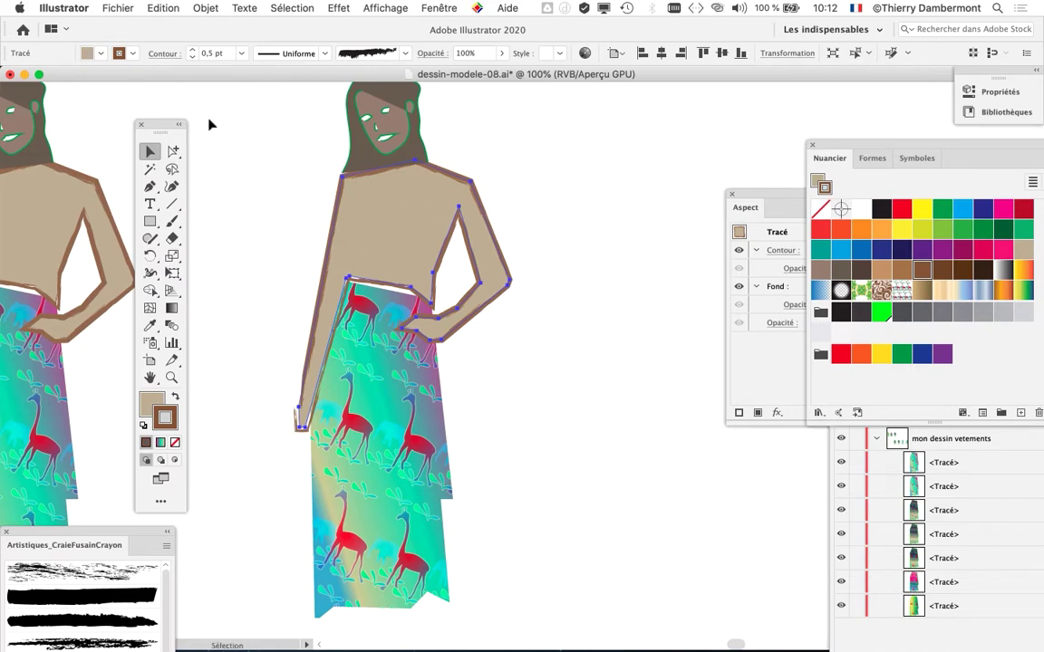
pyautogui.moveTo(156, 128); pyautogui.dragTo(185, 110)
pyautogui.hscroll(3, 372, 235)
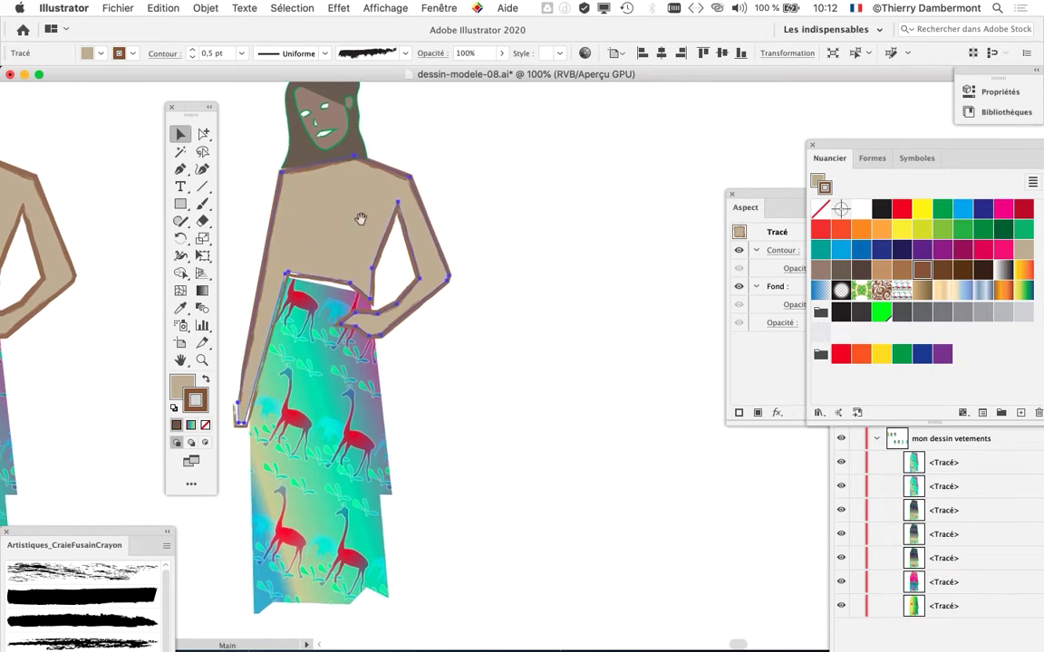
pyautogui.click(442, 7)
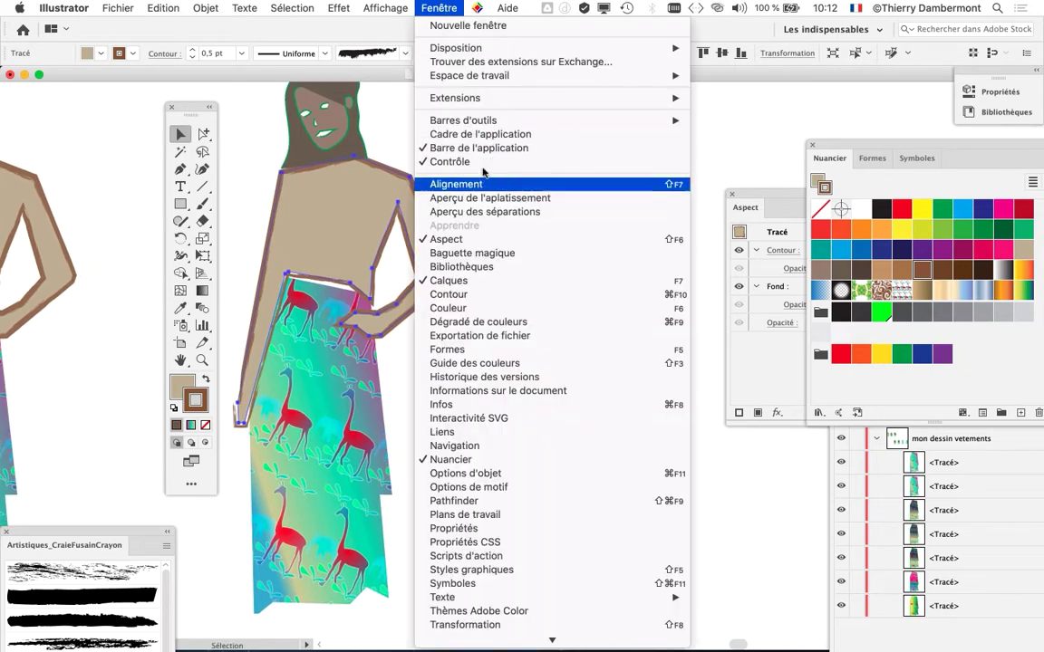
pyautogui.click(503, 243)
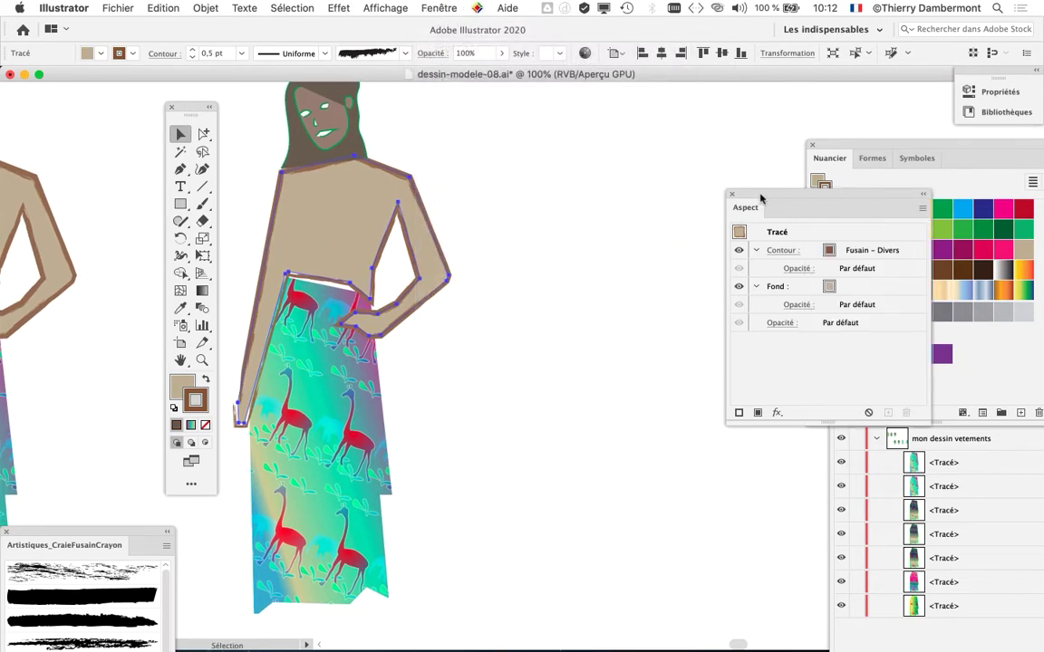
pyautogui.moveTo(760, 197); pyautogui.dragTo(537, 143)
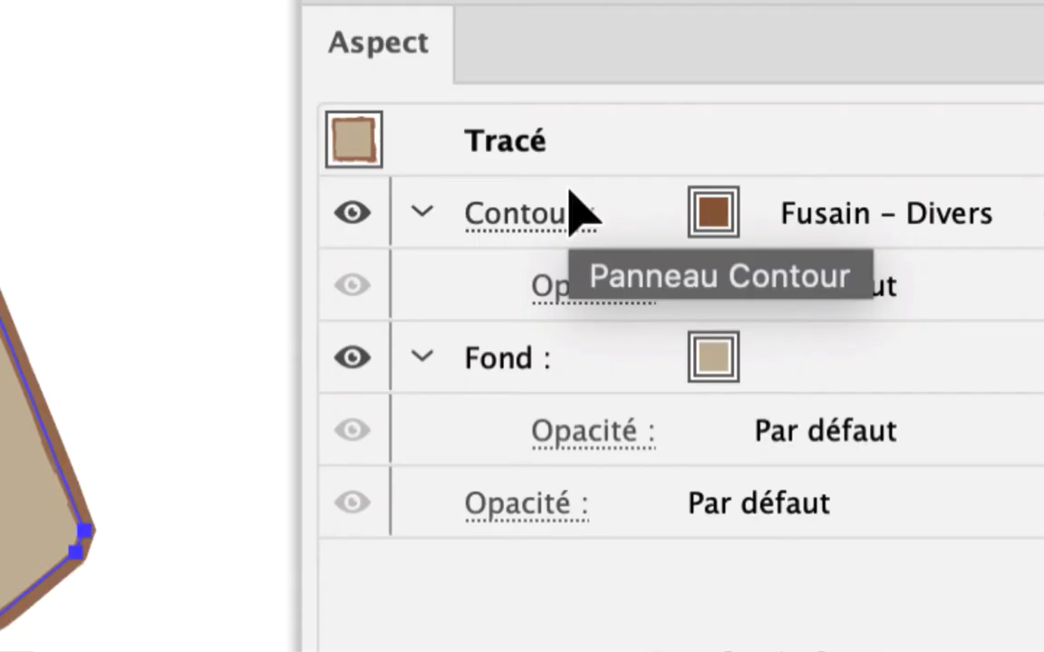
# Select the body path's existing beige fill in its appearance attributes and add a new fill above it
pyautogui.click(588, 197)
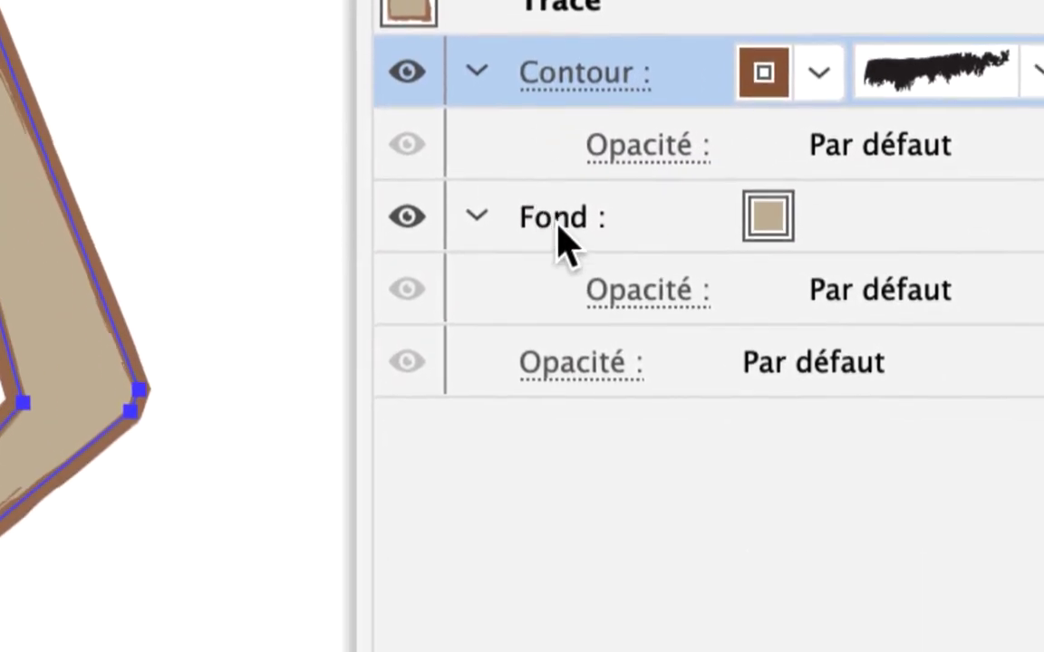
pyautogui.click(539, 340)
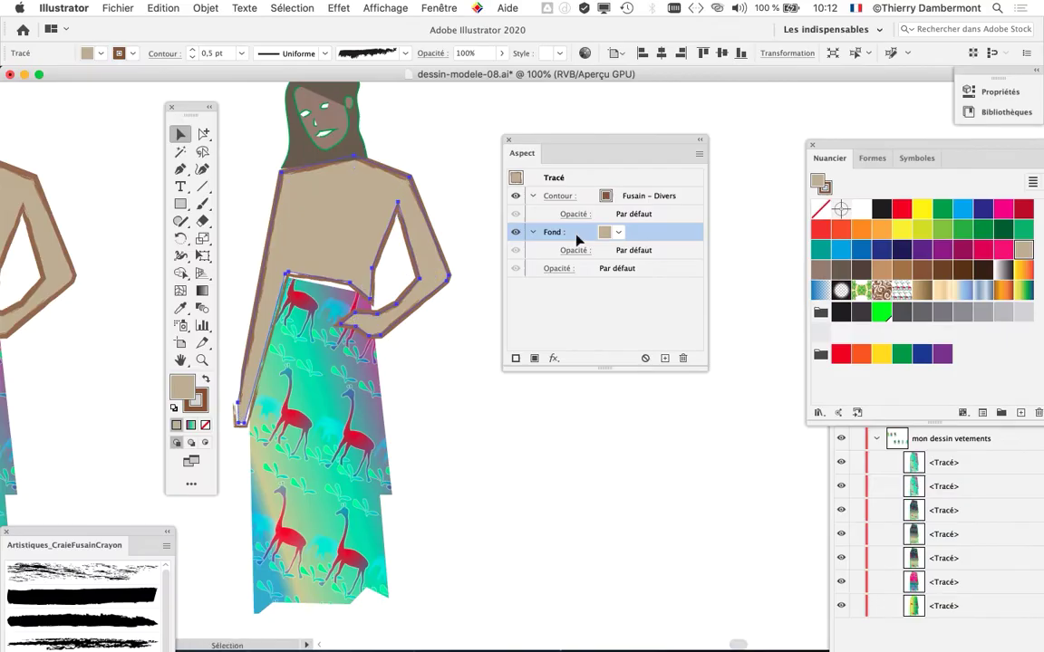
pyautogui.moveTo(571, 143); pyautogui.dragTo(614, 119)
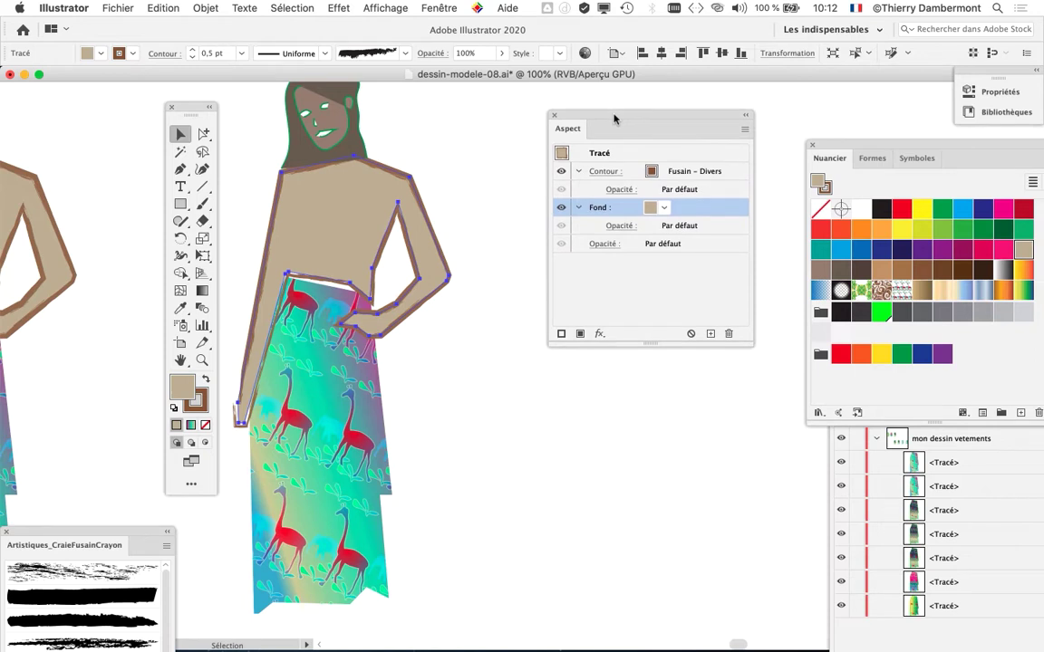
pyautogui.moveTo(612, 118); pyautogui.dragTo(582, 120)
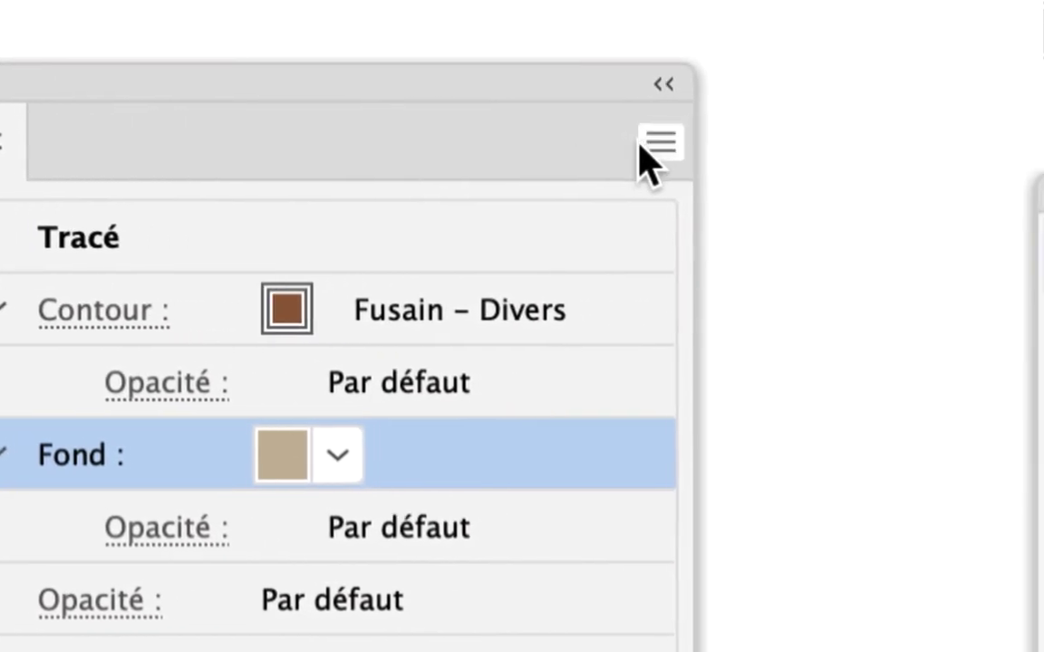
pyautogui.click(645, 148)
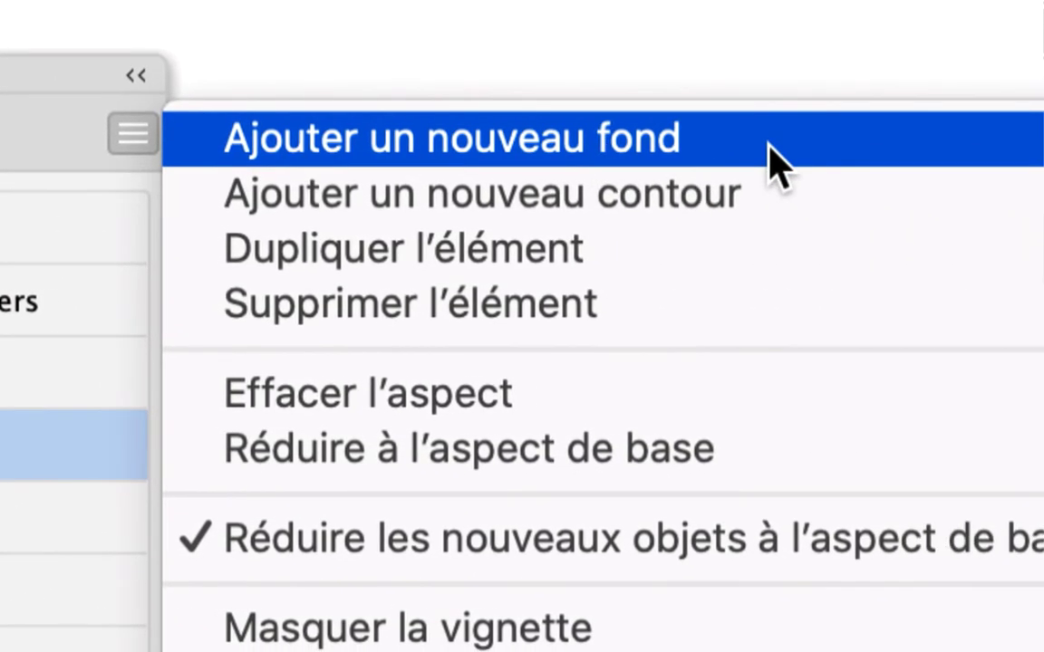
pyautogui.click(773, 163)
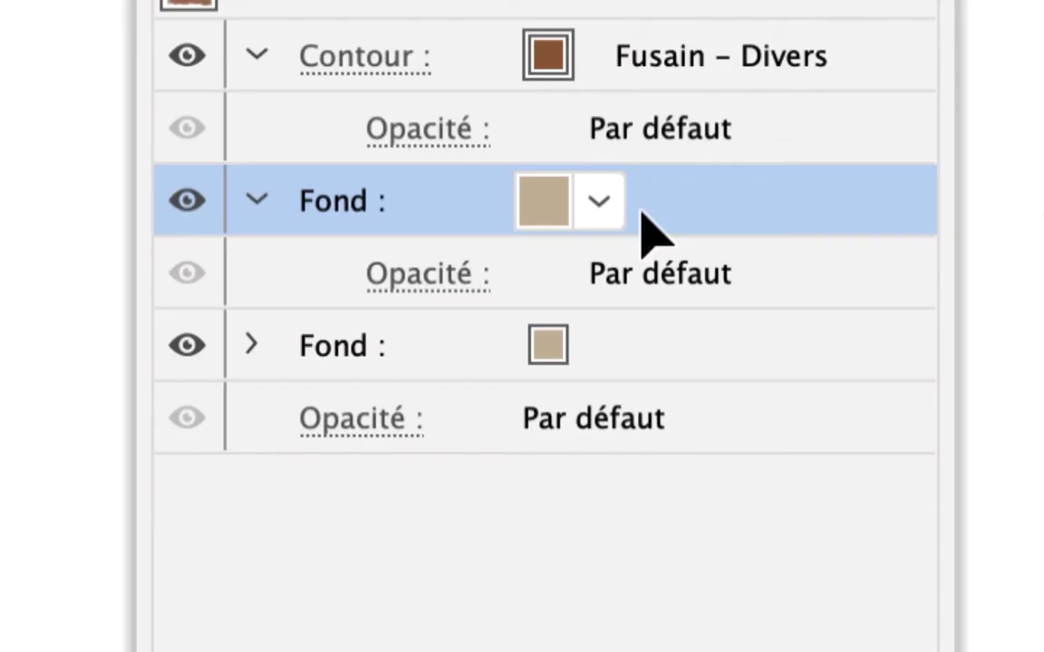
# Apply the "Orange, Jaune" gradient swatch to the new upper fill of the body path
pyautogui.click(599, 201)
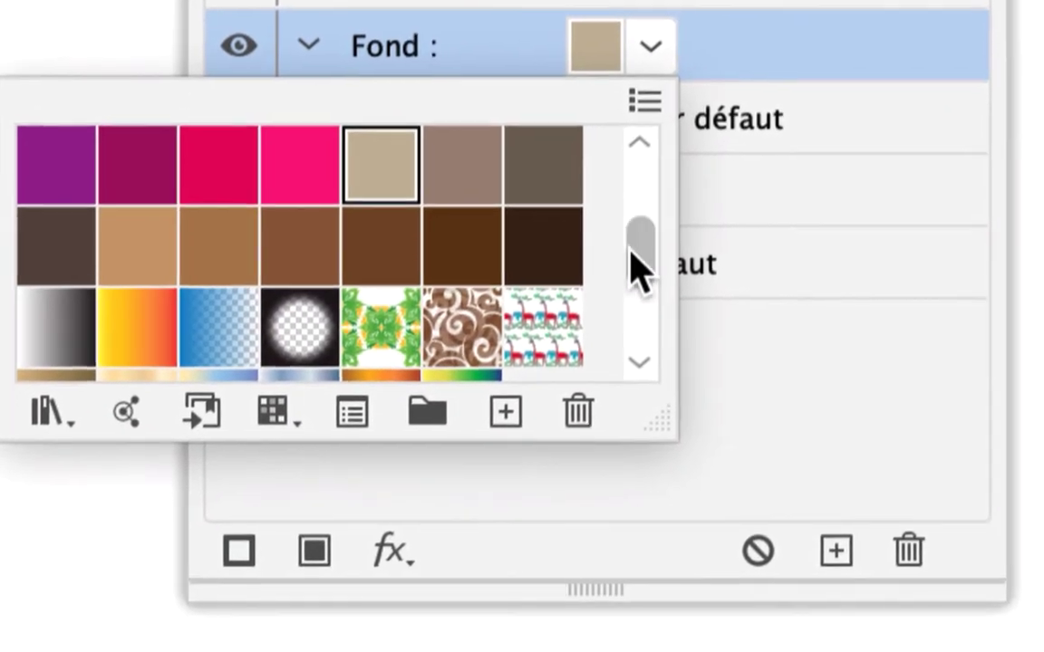
pyautogui.moveTo(623, 408); pyautogui.dragTo(620, 426)
pyautogui.scroll(-2, 634, 267)
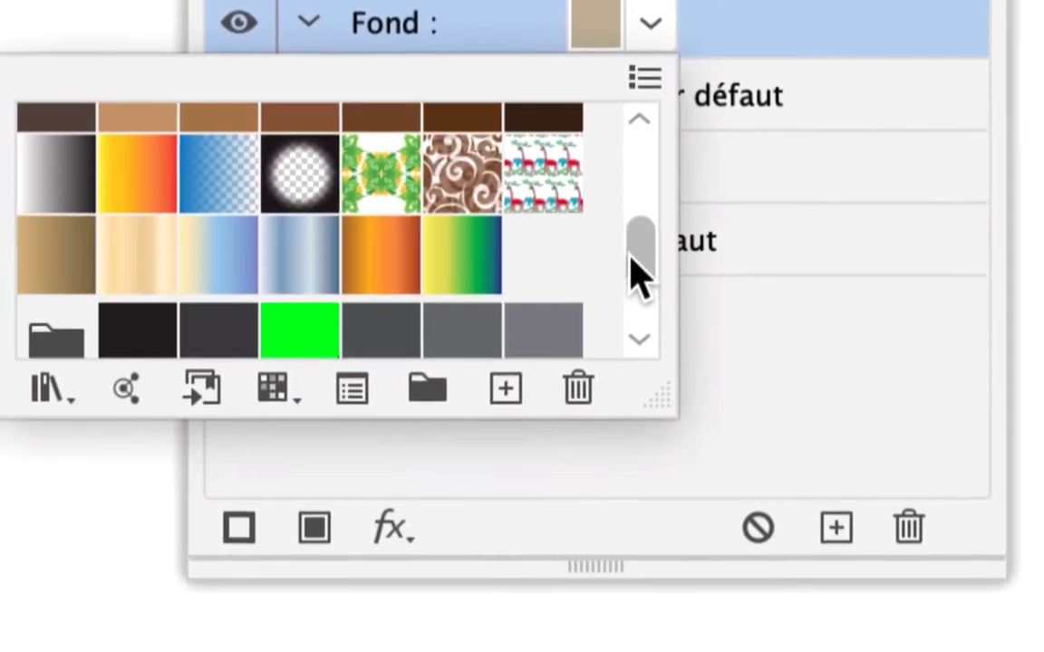
pyautogui.scroll(2, 636, 268)
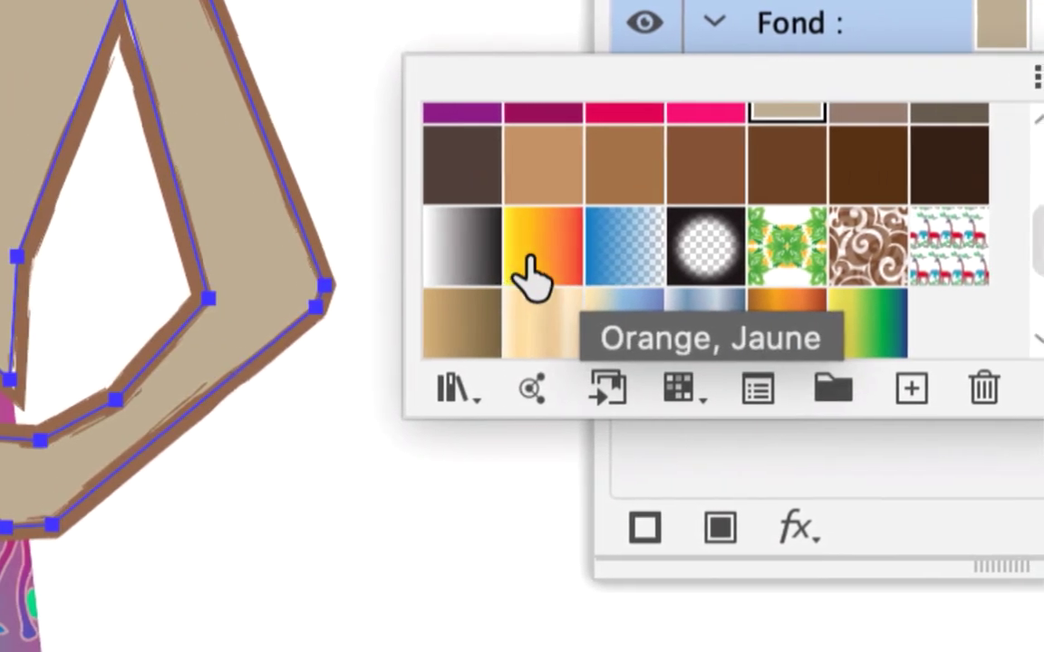
pyautogui.click(530, 277)
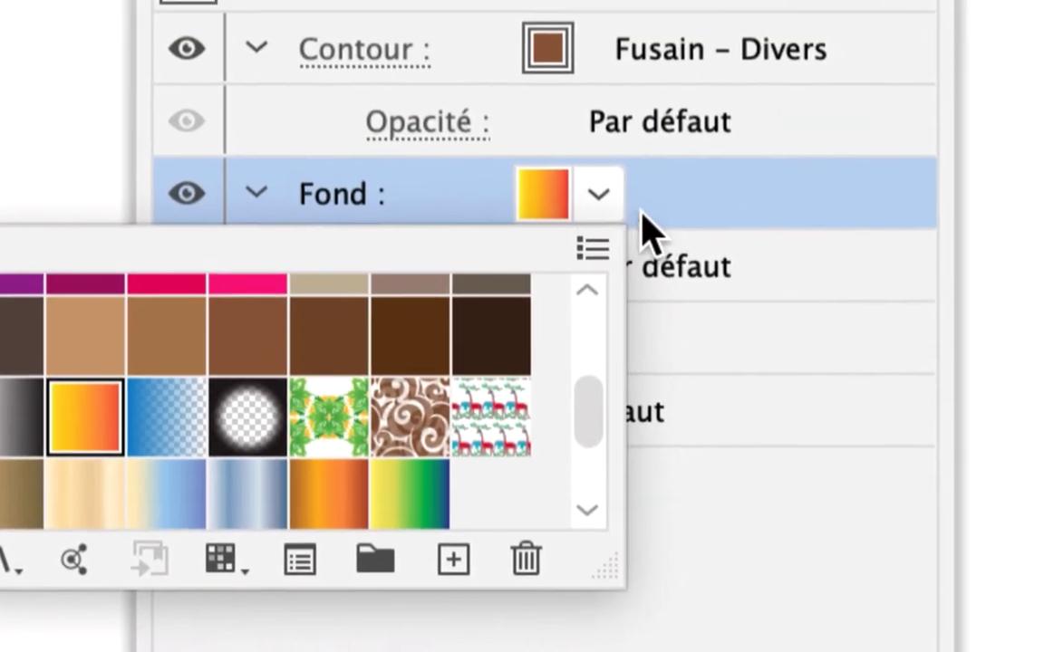
pyautogui.click(650, 228)
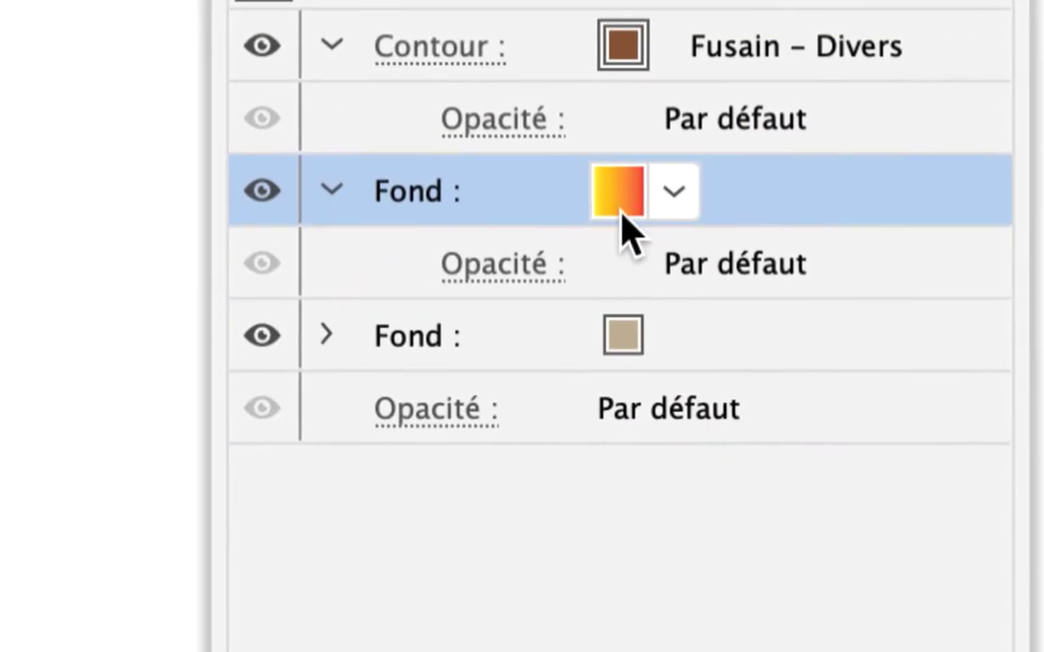
# Try other gradient swatches on the upper fill and return to "Orange, Jaune"
pyautogui.click(587, 222)
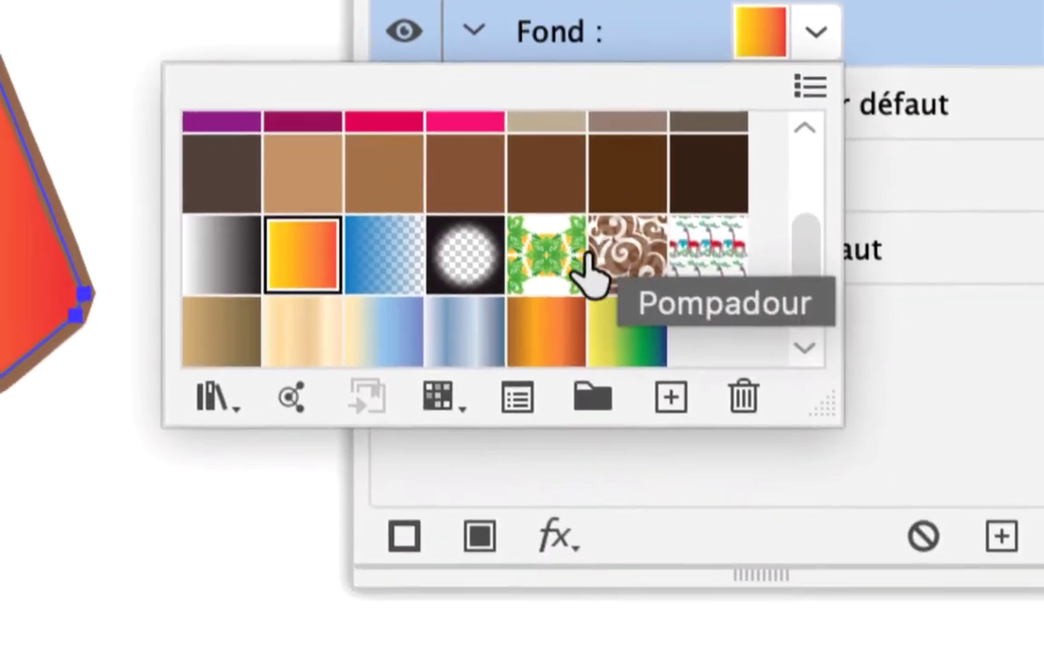
pyautogui.scroll(-1, 367, 498)
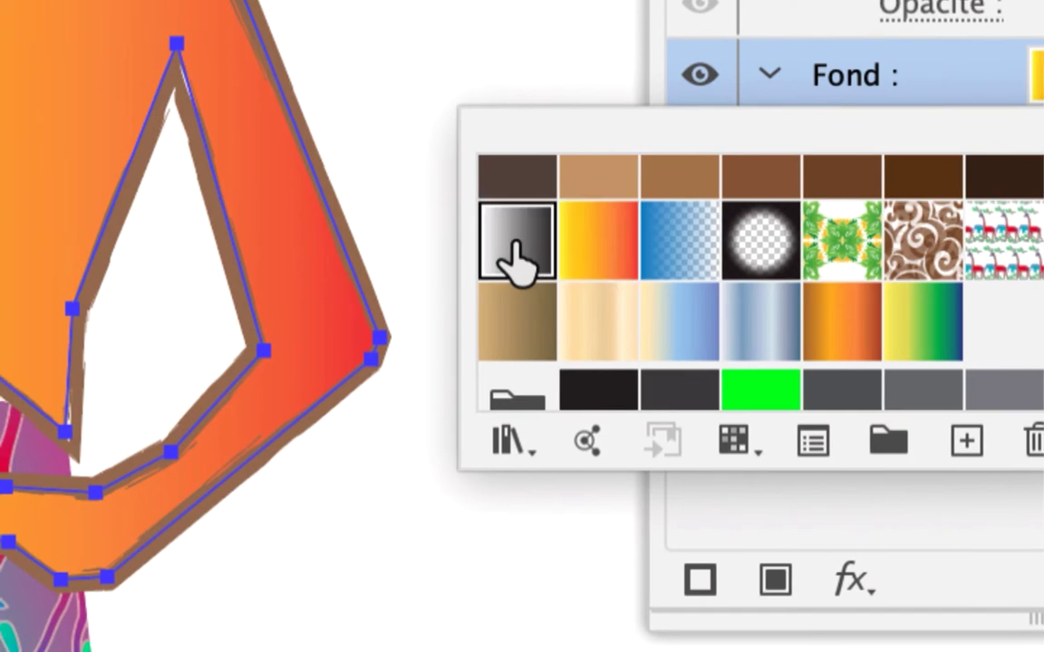
pyautogui.click(416, 175)
pyautogui.click(533, 263)
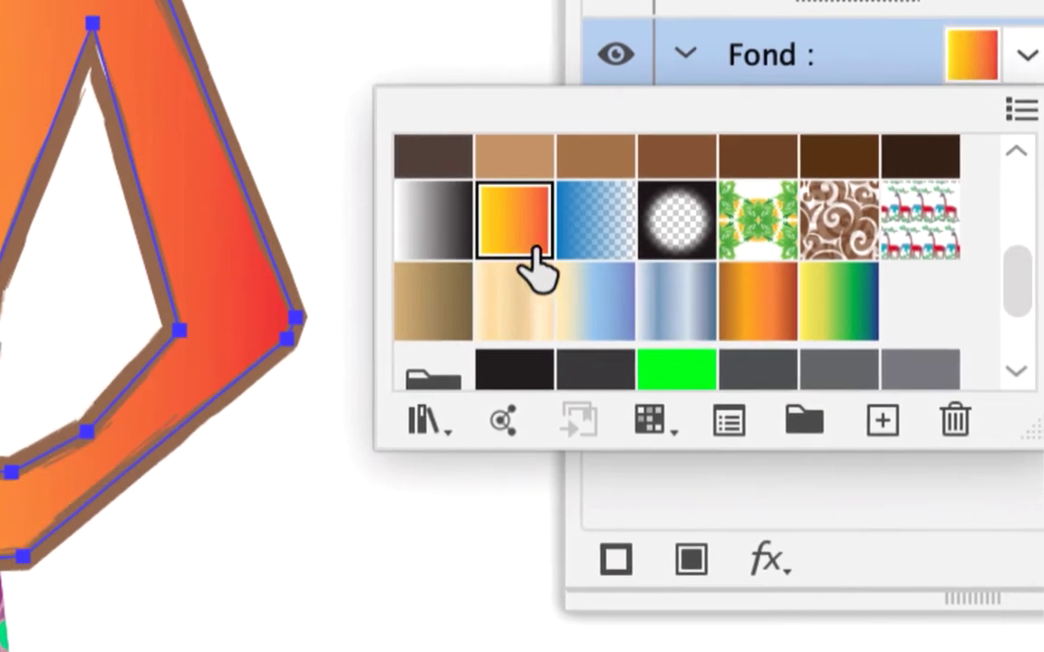
pyautogui.click(620, 262)
pyautogui.click(535, 263)
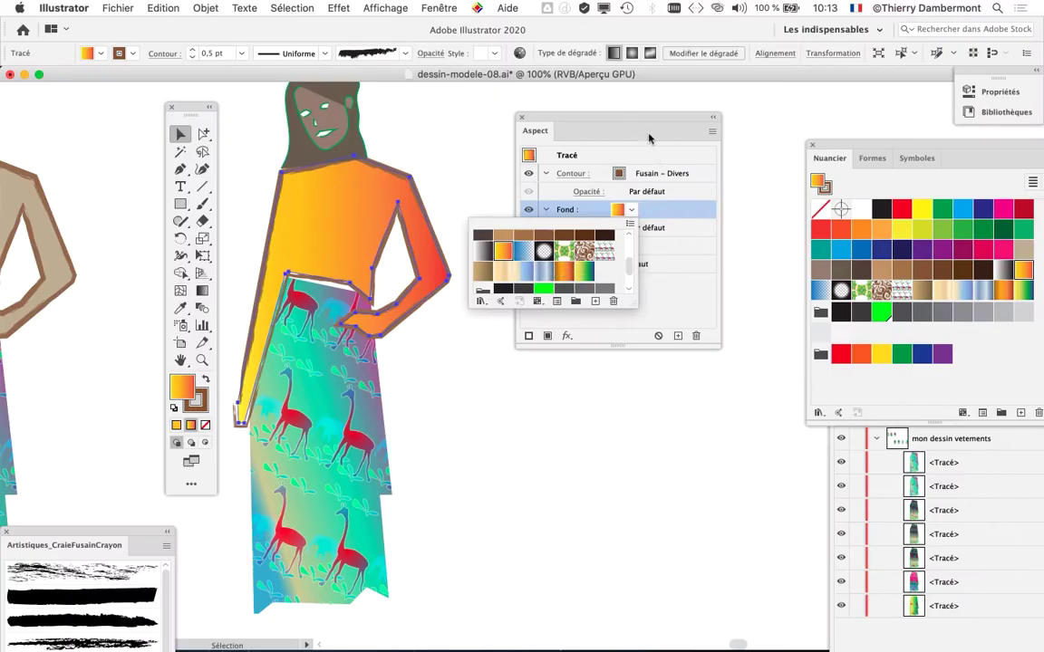
# Display the gradient settings (Dégradé) beside the enlarged body, with the Aspect settings below and the tools out of the way
pyautogui.moveTo(626, 121); pyautogui.dragTo(509, 400)
pyautogui.scroll(2, 345, 255)
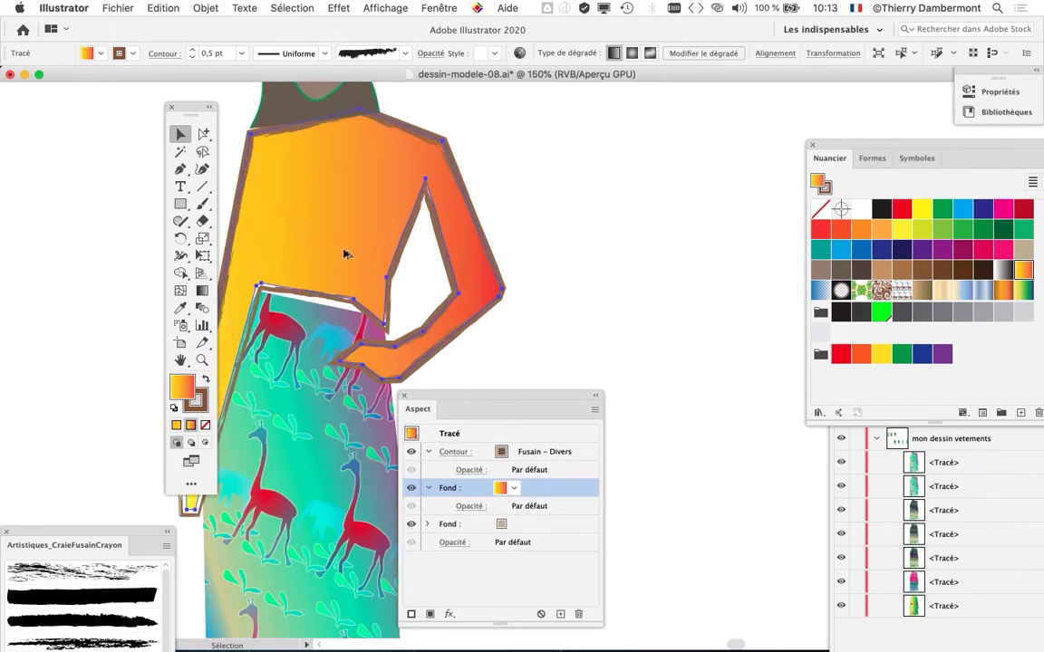
pyautogui.moveTo(174, 106); pyautogui.dragTo(33, 101)
pyautogui.click(438, 8)
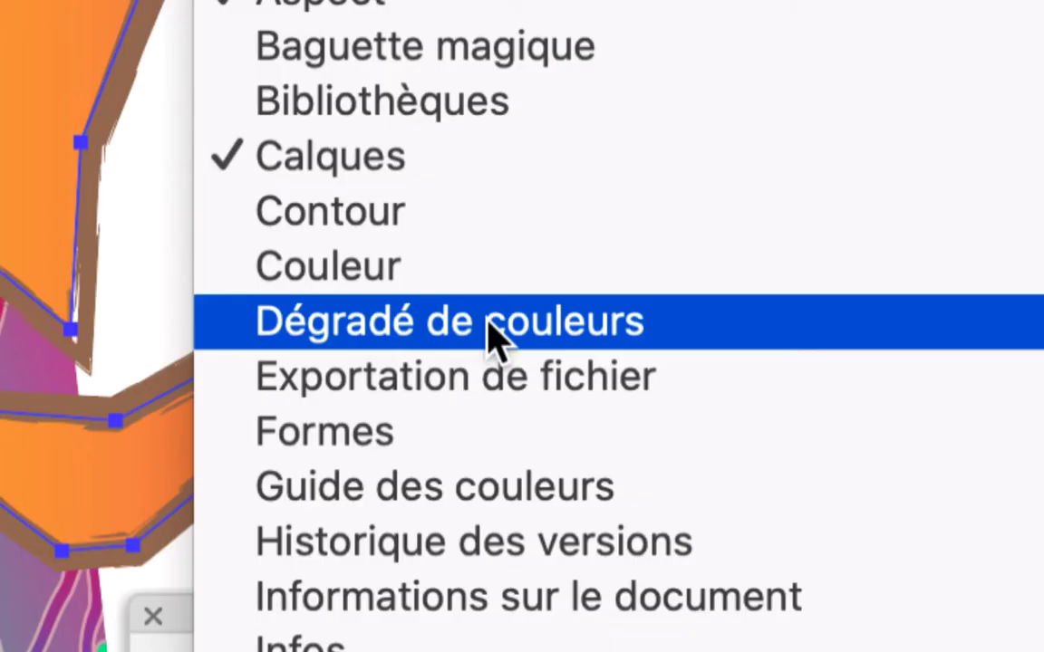
pyautogui.click(488, 322)
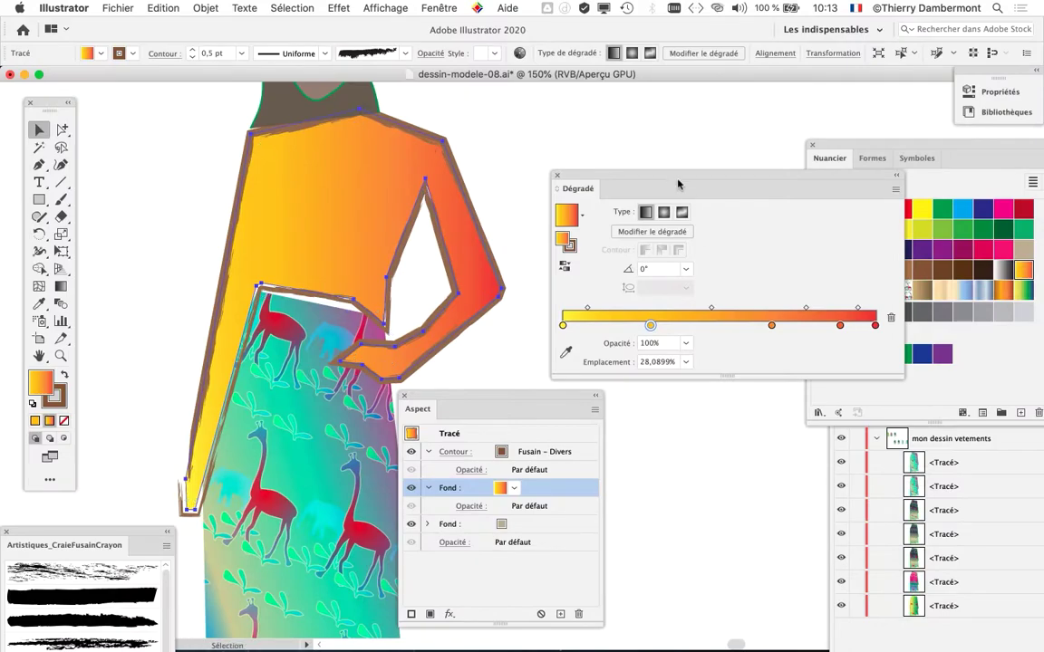
pyautogui.moveTo(677, 185); pyautogui.dragTo(562, 115)
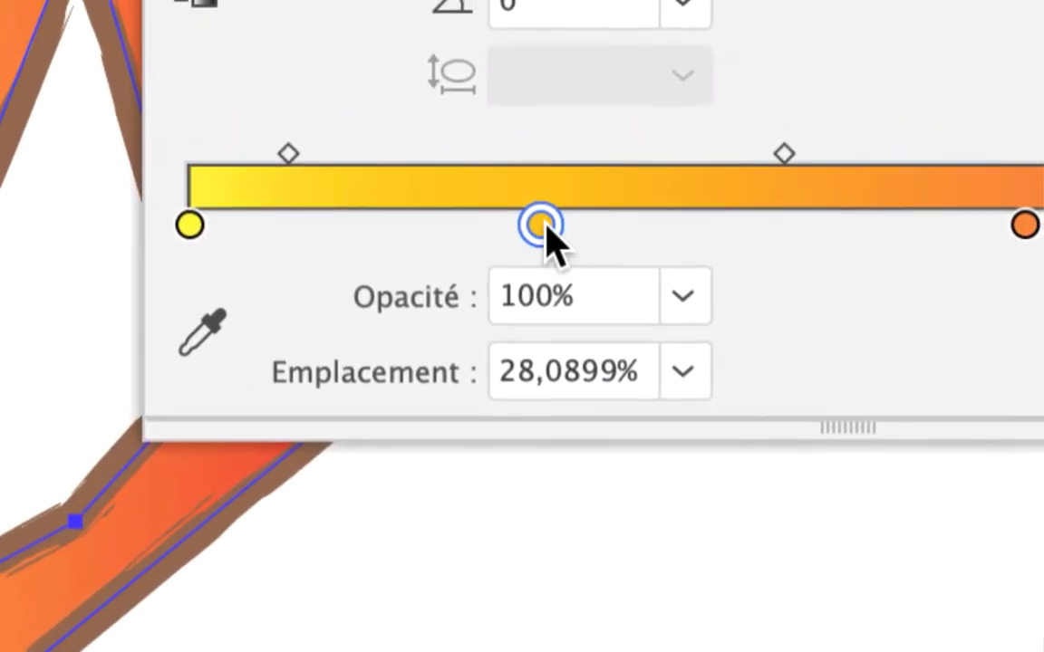
# Remove the three intermediate orange color stops from the gradient, keeping only the yellow and red end stops
pyautogui.moveTo(546, 227); pyautogui.dragTo(548, 307)
pyautogui.click(1026, 225)
pyautogui.moveTo(637, 231); pyautogui.dragTo(634, 352)
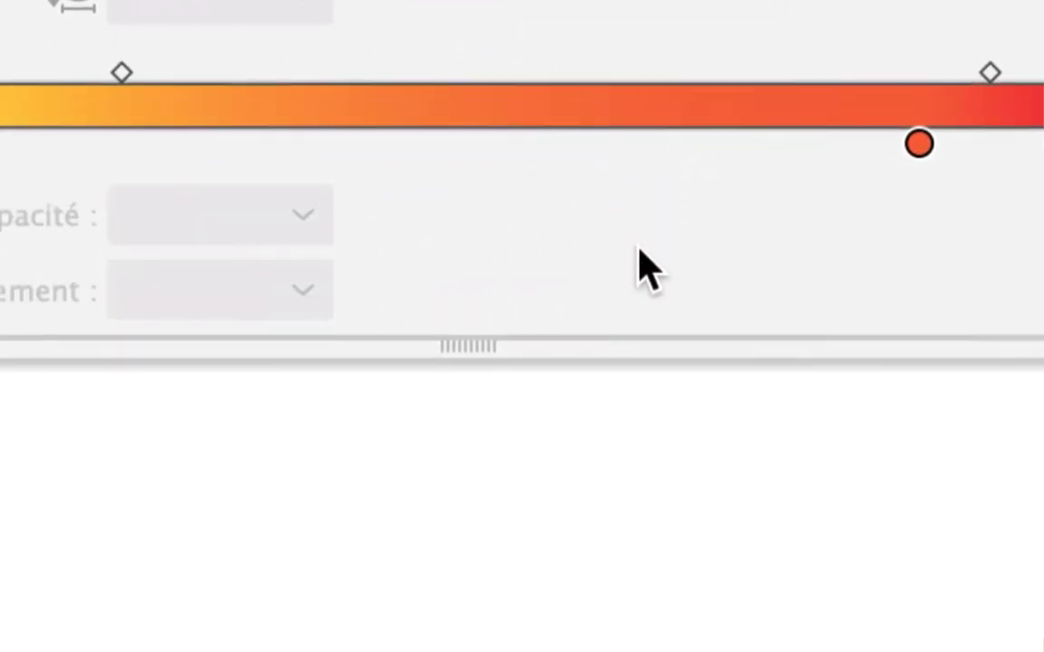
pyautogui.click(908, 231)
pyautogui.moveTo(698, 140); pyautogui.dragTo(693, 274)
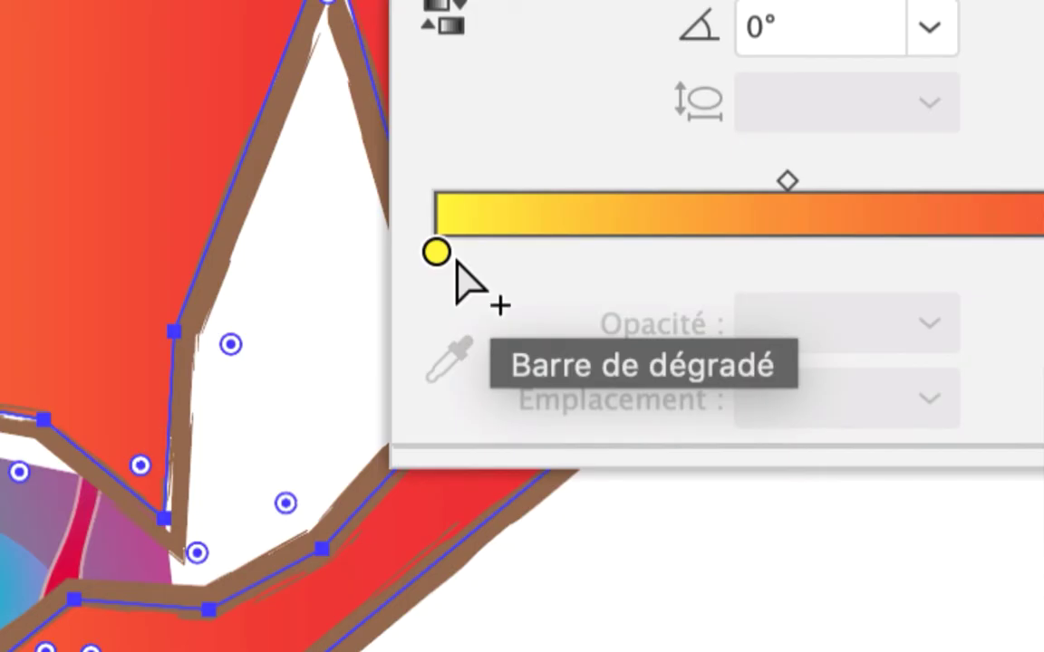
# Change both end stops of the gradient, the yellow one and the red one, to black
pyautogui.doubleClick(453, 257)
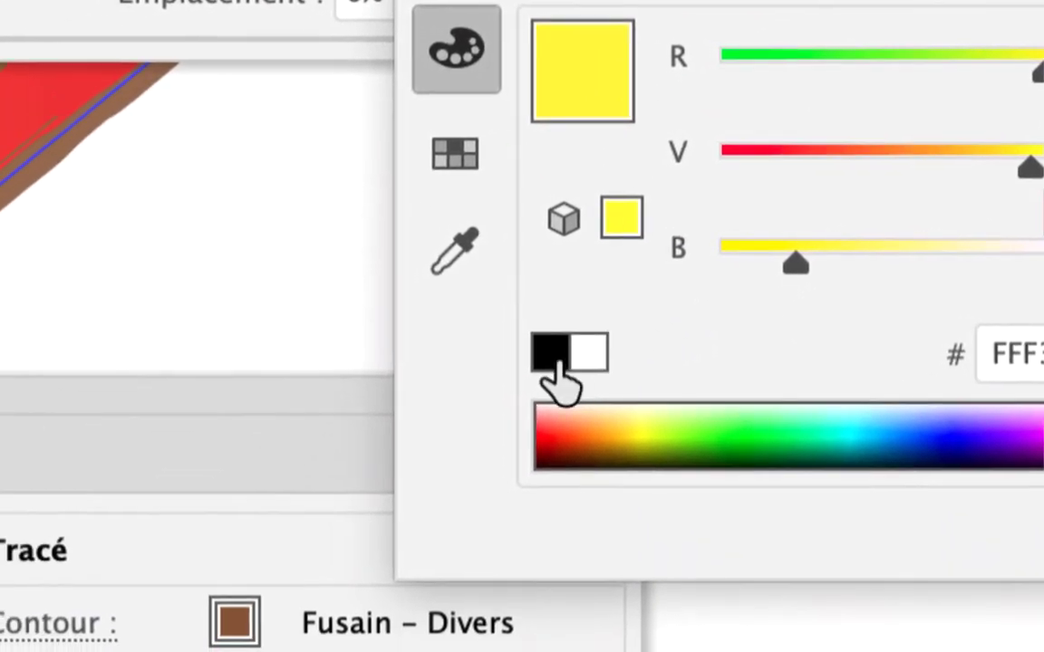
pyautogui.click(547, 359)
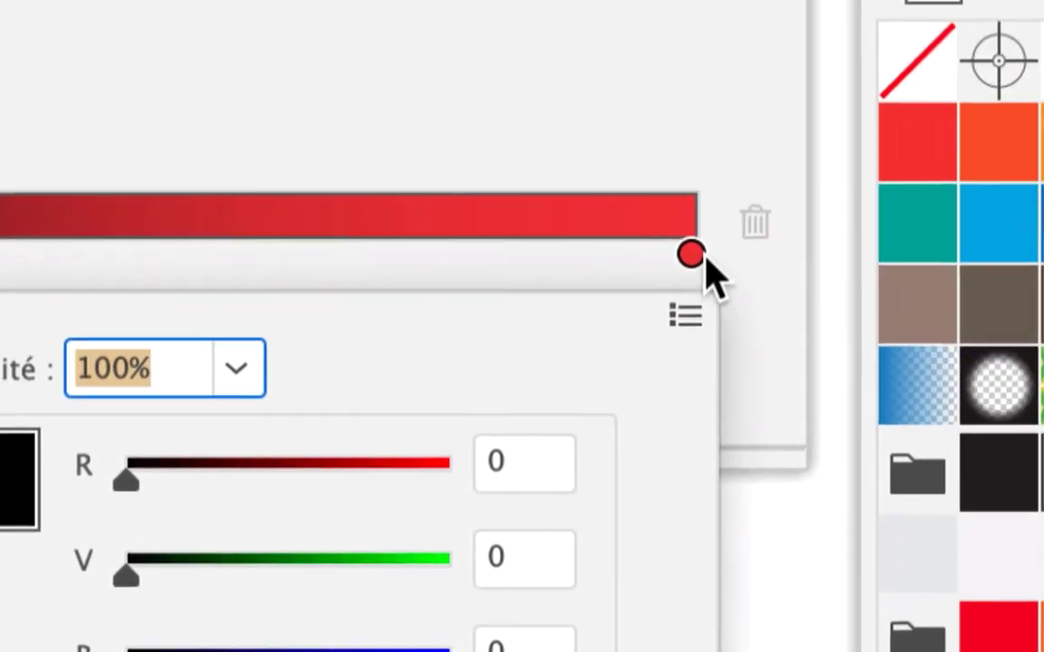
pyautogui.click(829, 228)
pyautogui.doubleClick(829, 228)
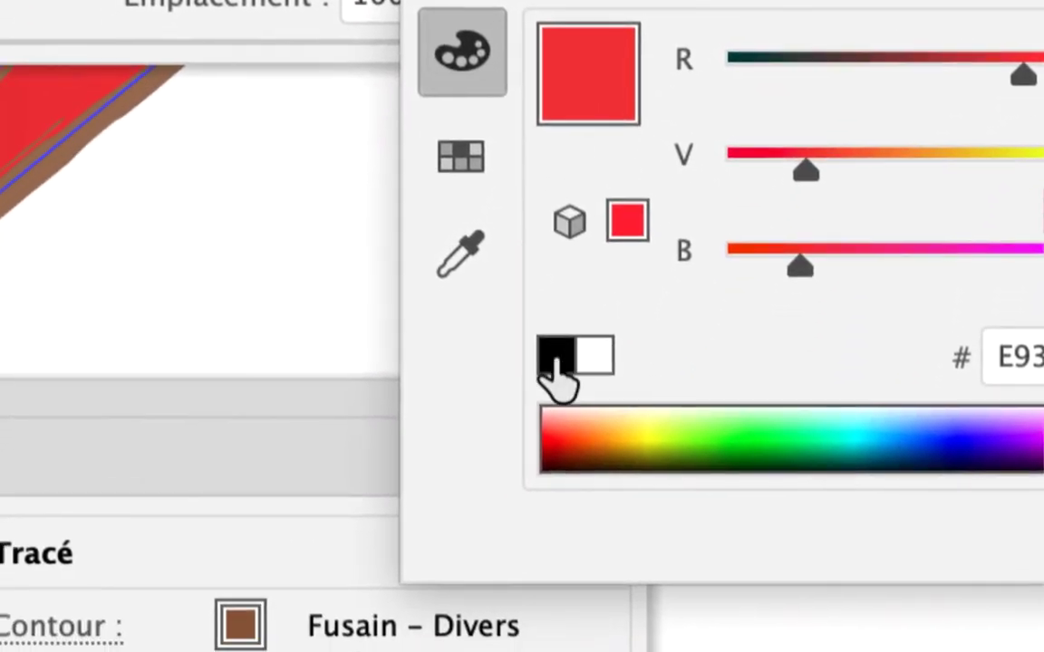
pyautogui.click(554, 363)
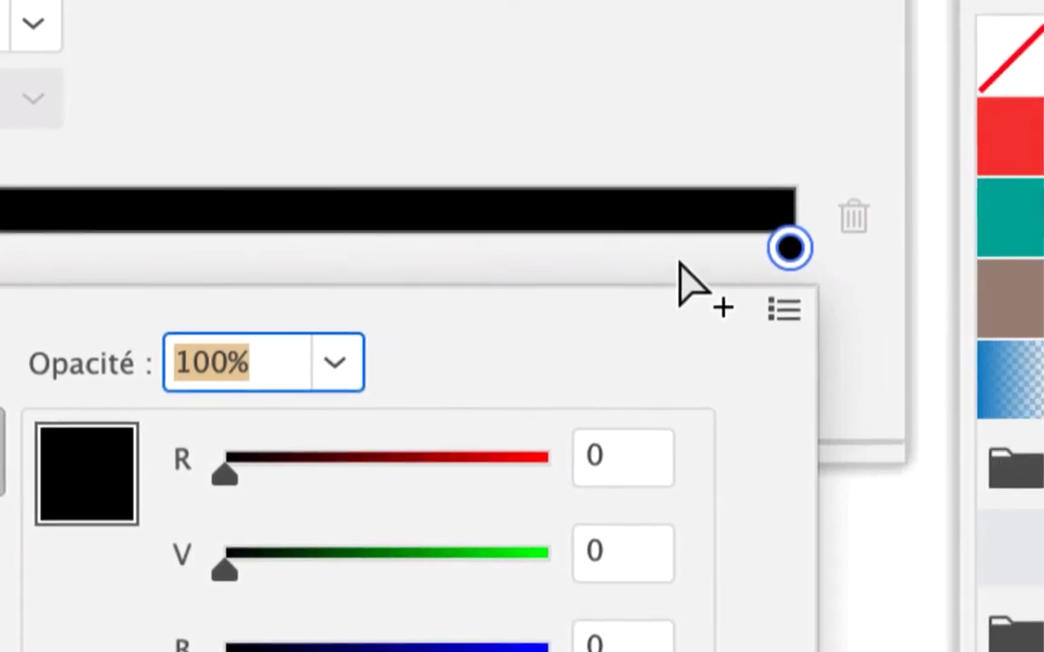
pyautogui.press('Escape')
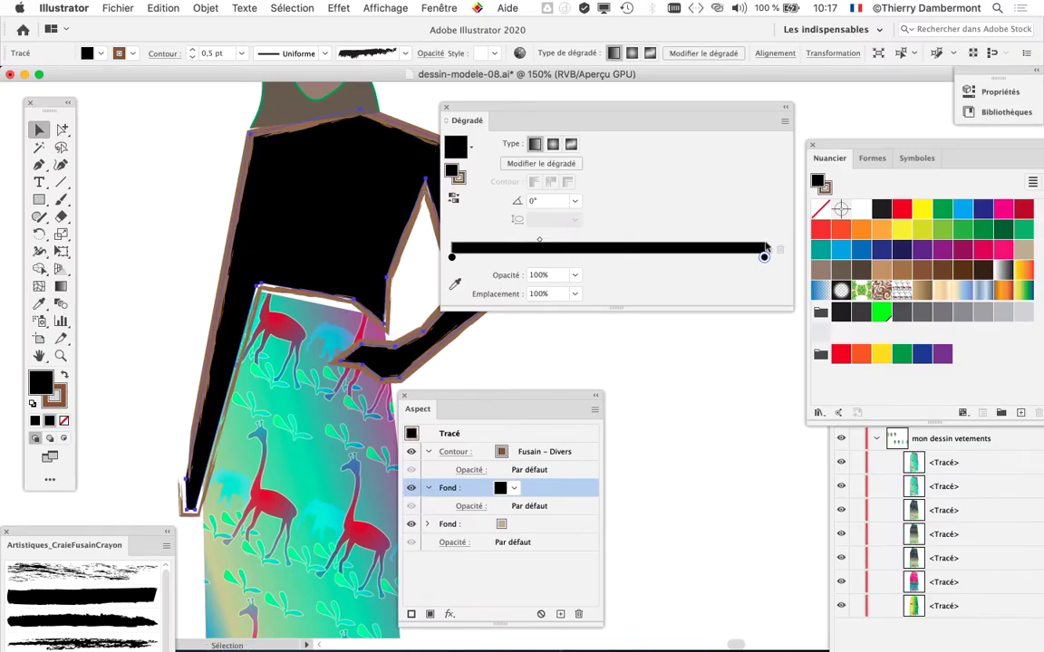
pyautogui.moveTo(585, 107)
pyautogui.mouseDown()
pyautogui.moveTo(692, 96)
pyautogui.moveTo(567, 106)
pyautogui.mouseUp()
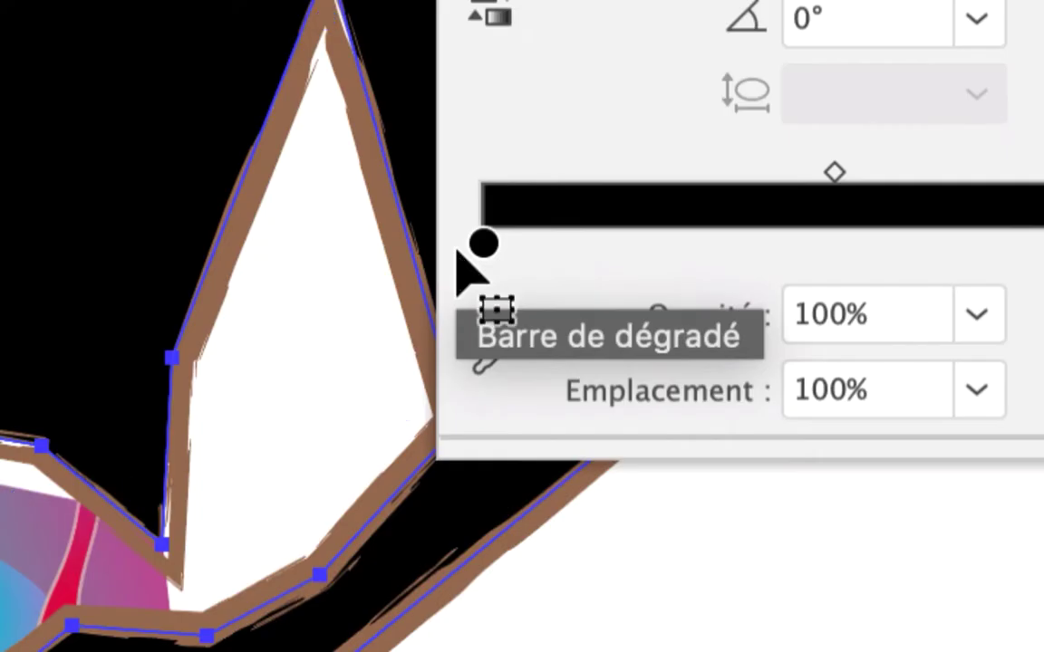
# Set the opacity of the gradient's starting black stop to 0%
pyautogui.click(483, 245)
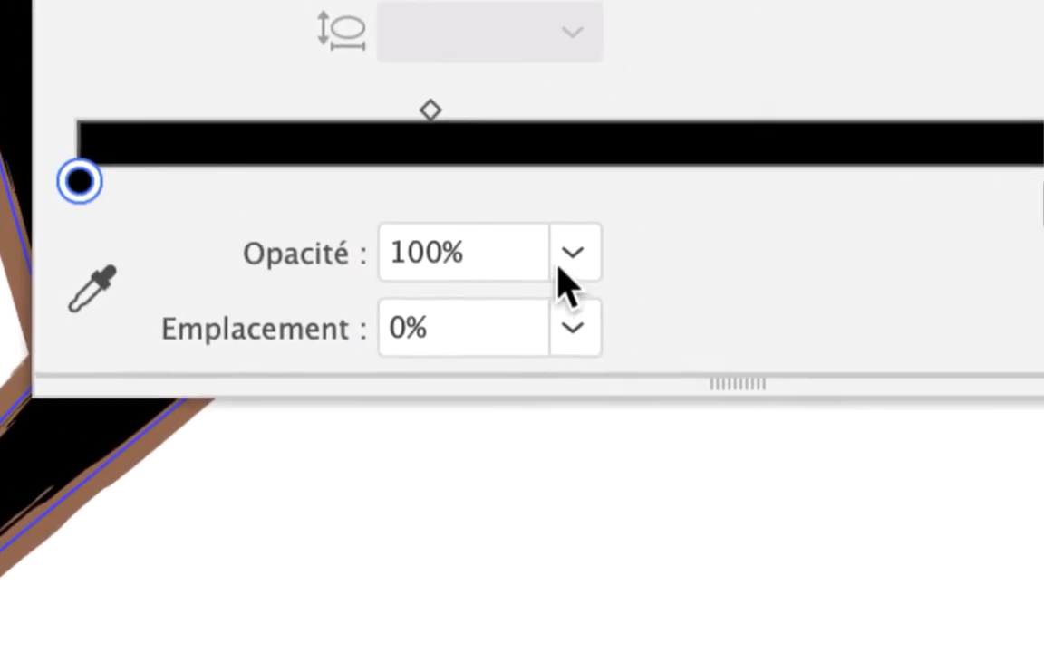
pyautogui.click(559, 272)
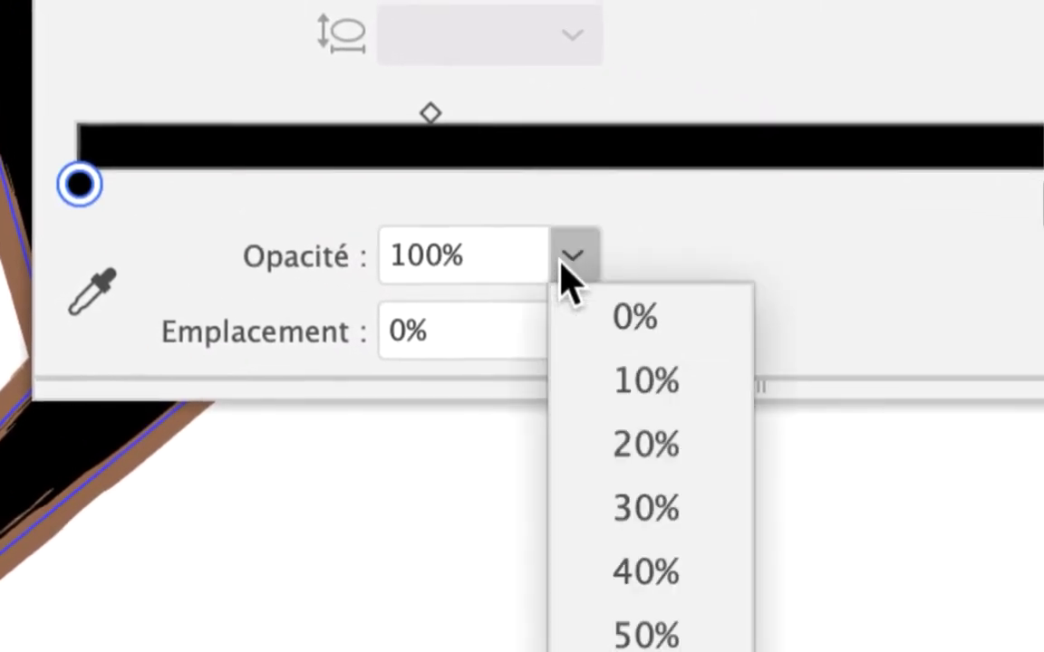
pyautogui.click(585, 322)
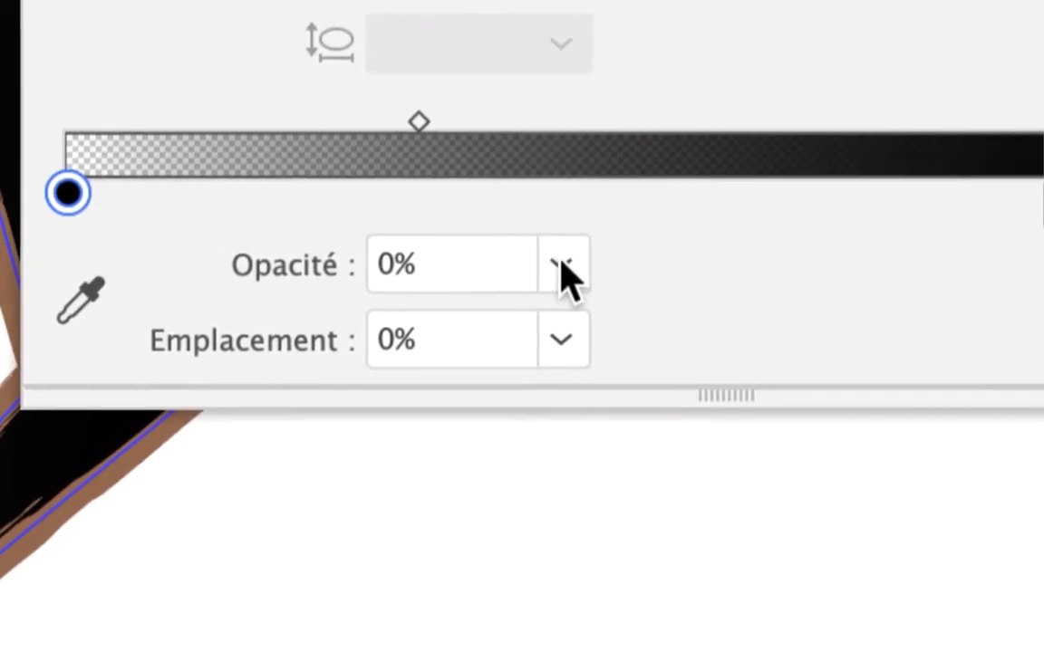
pyautogui.click(559, 220)
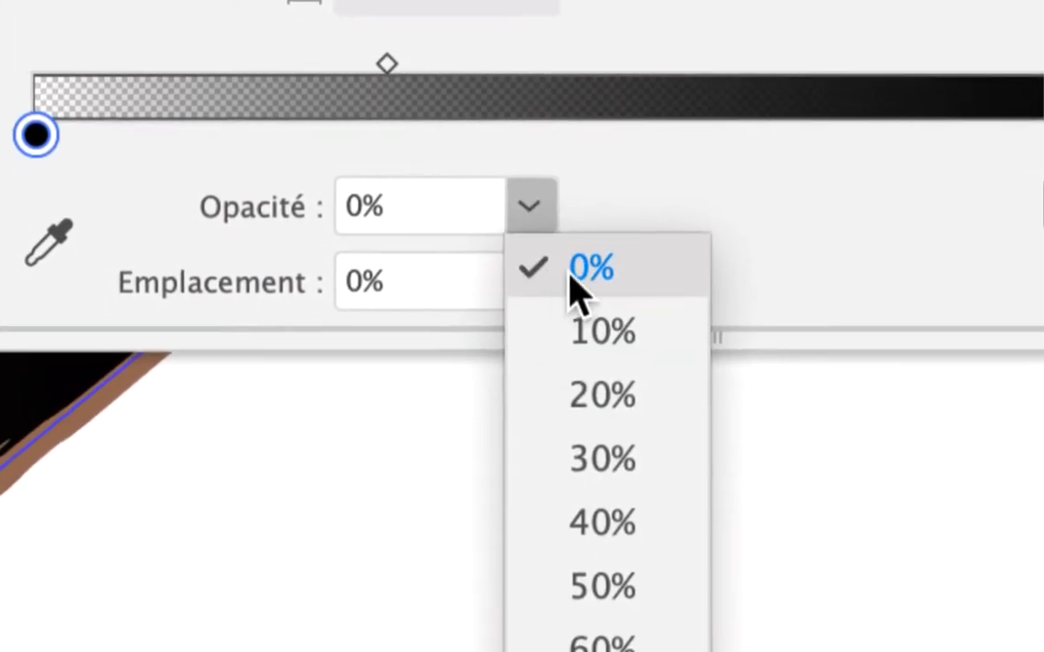
pyautogui.click(572, 272)
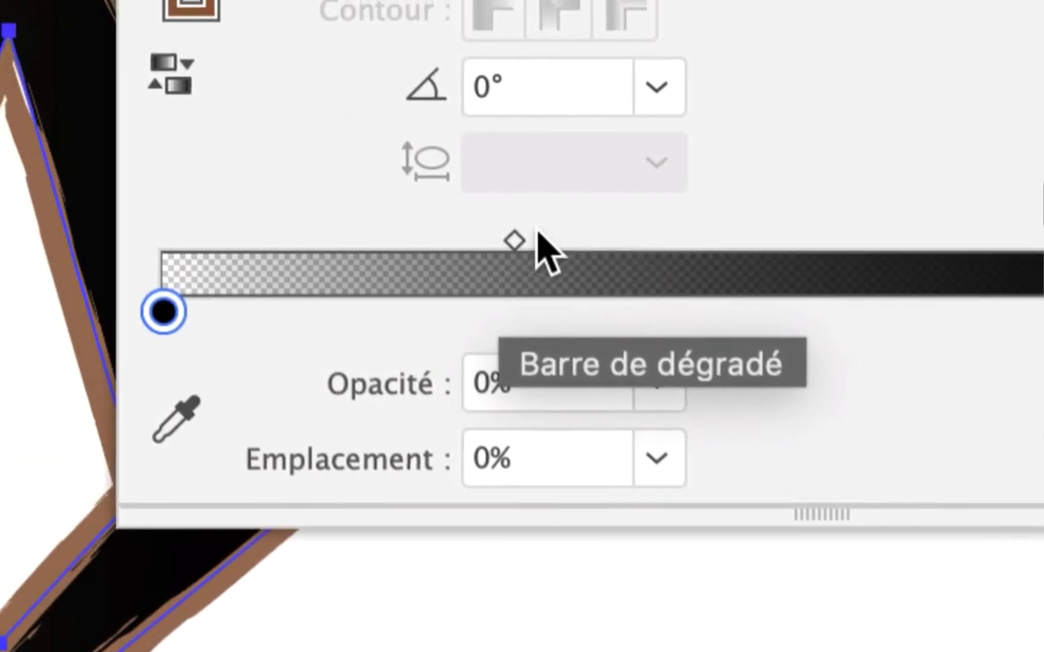
# Shift the gradient's midpoint along the gradient bar and set its location to 50%
pyautogui.moveTo(399, 218); pyautogui.dragTo(758, 219)
pyautogui.moveTo(606, 237); pyautogui.dragTo(562, 237)
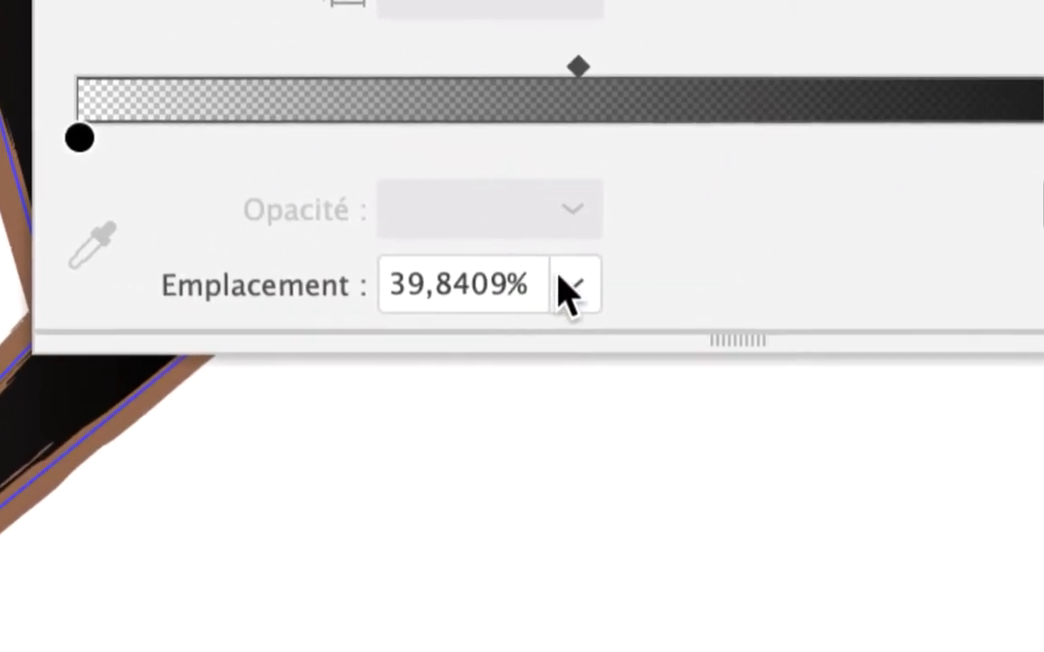
pyautogui.click(555, 451)
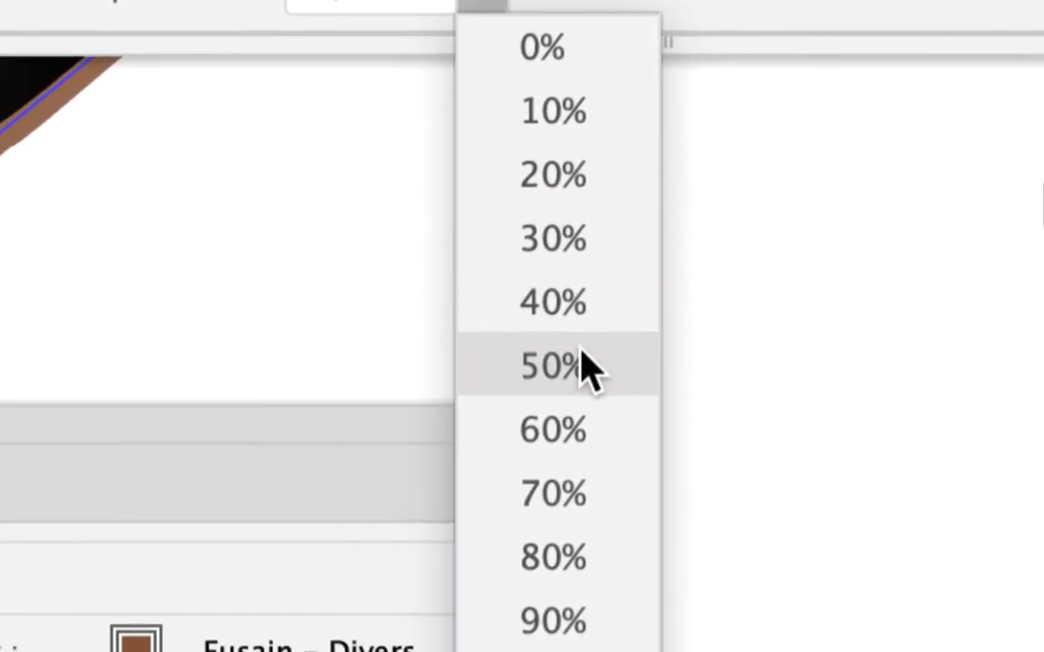
pyautogui.click(598, 560)
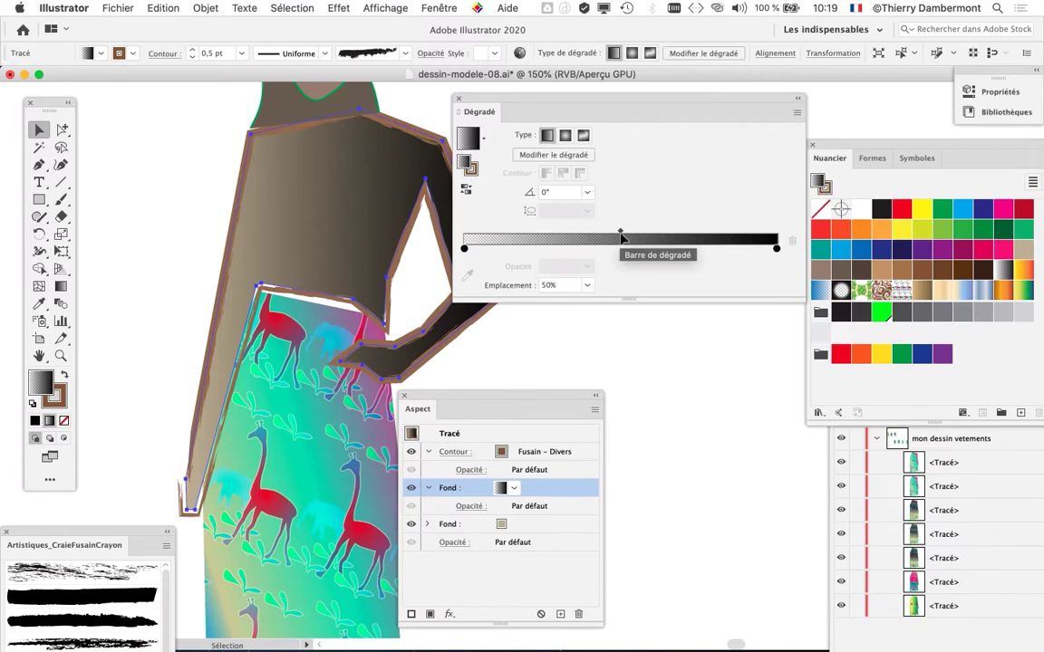
# Try the beige fill above the gradient fill in the Aspect stack and put it back underneath
pyautogui.moveTo(478, 101); pyautogui.dragTo(803, 141)
pyautogui.moveTo(558, 406); pyautogui.dragTo(642, 165)
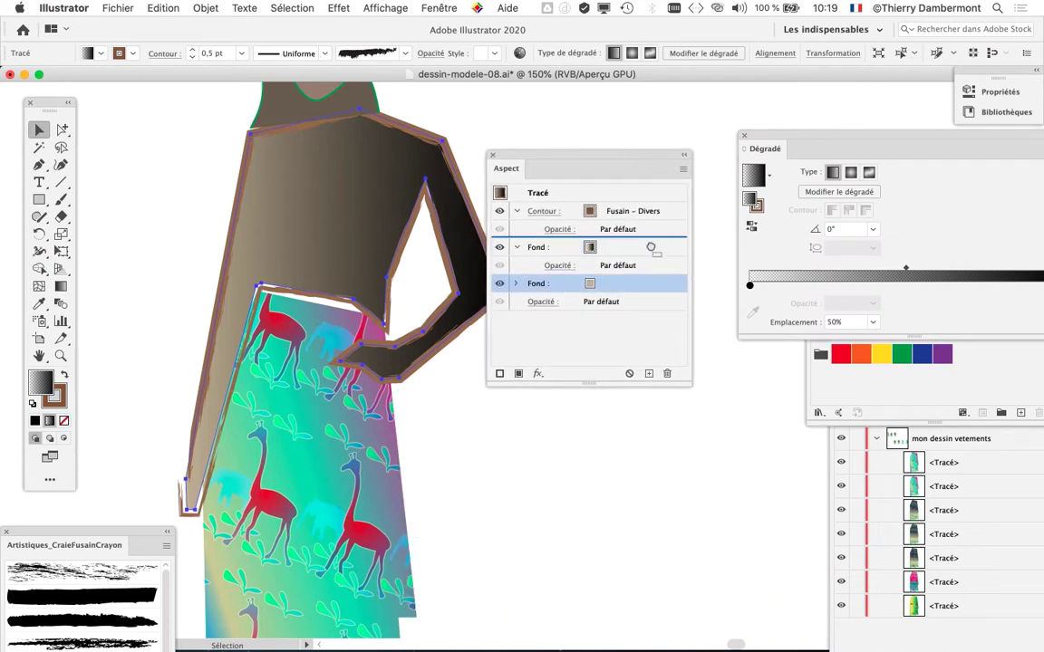
pyautogui.moveTo(650, 248); pyautogui.dragTo(649, 248)
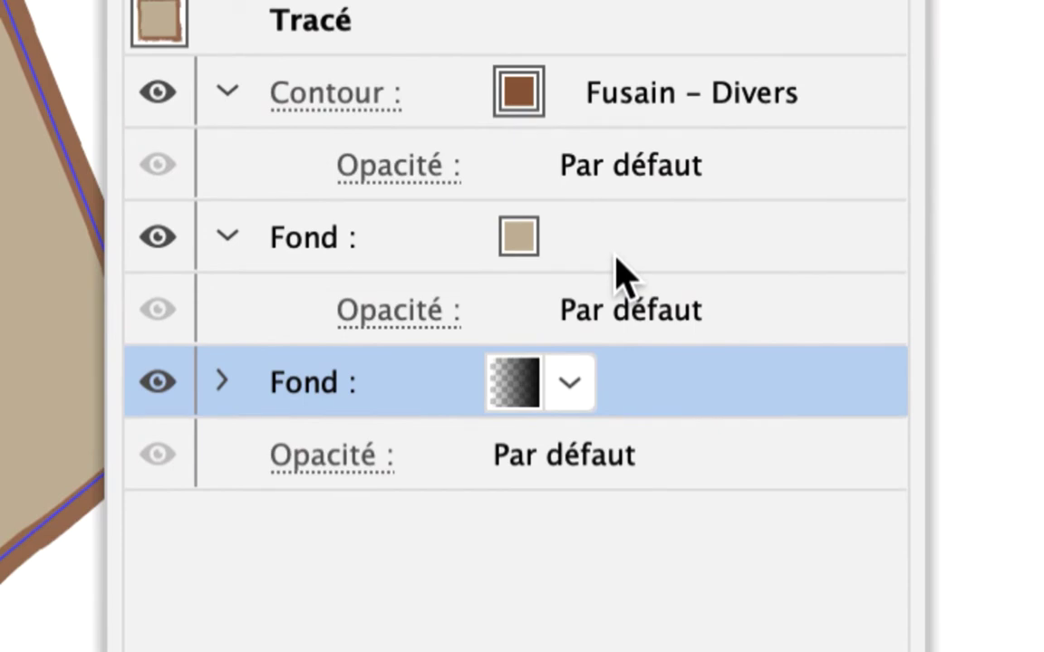
pyautogui.click(615, 257)
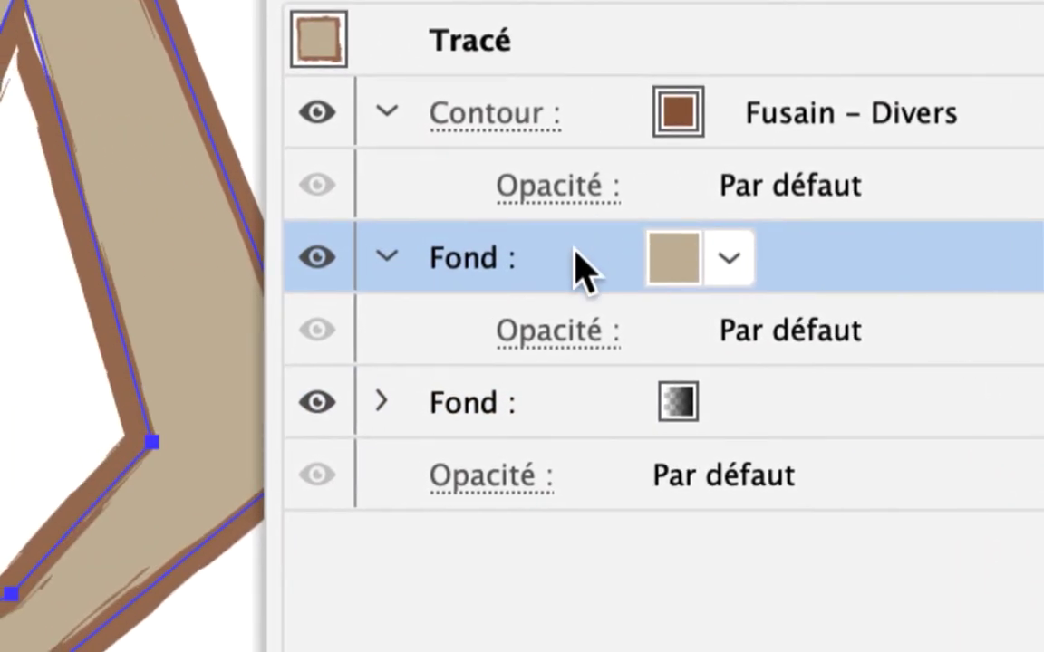
pyautogui.moveTo(576, 255); pyautogui.dragTo(565, 431)
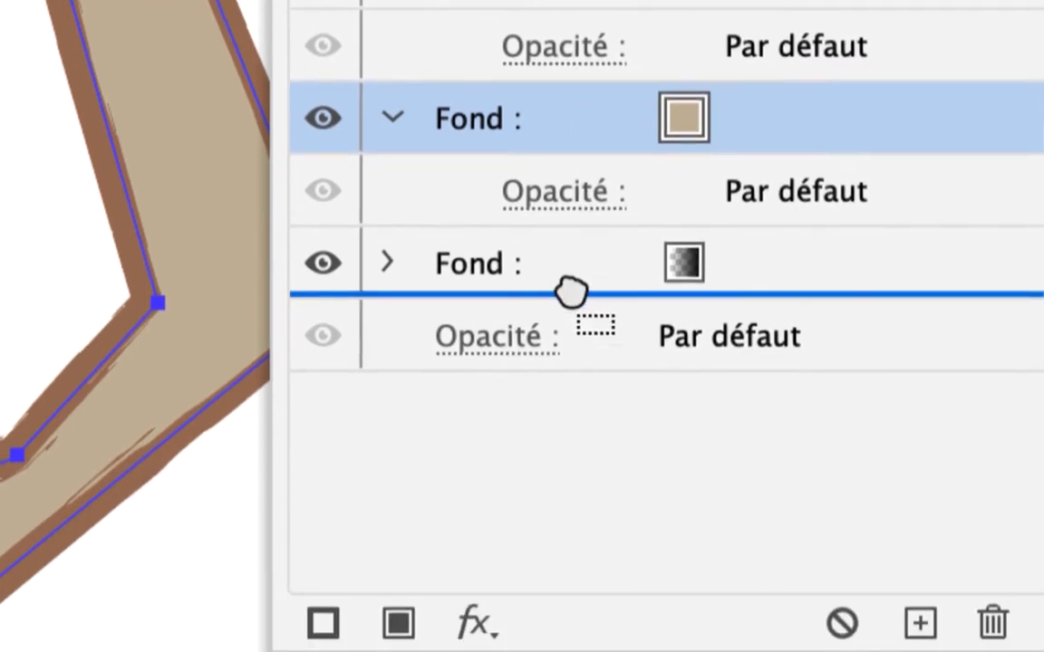
pyautogui.moveTo(571, 292); pyautogui.dragTo(573, 299)
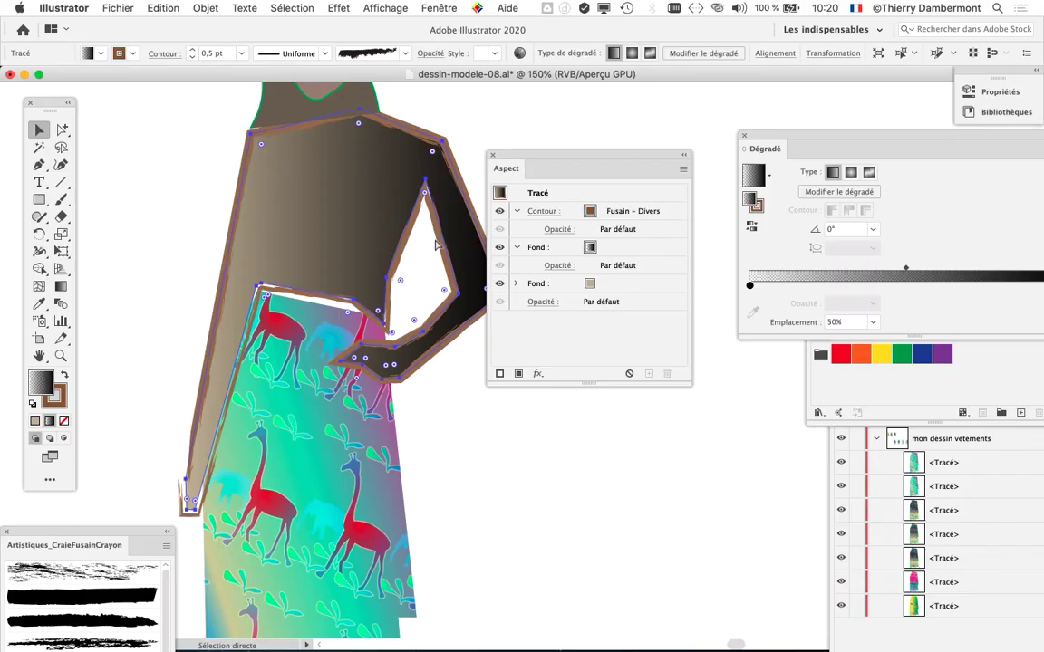
# Reorder the two fills again by moving the gradient fill below the beige one and back to the top
pyautogui.moveTo(512, 160); pyautogui.dragTo(583, 140)
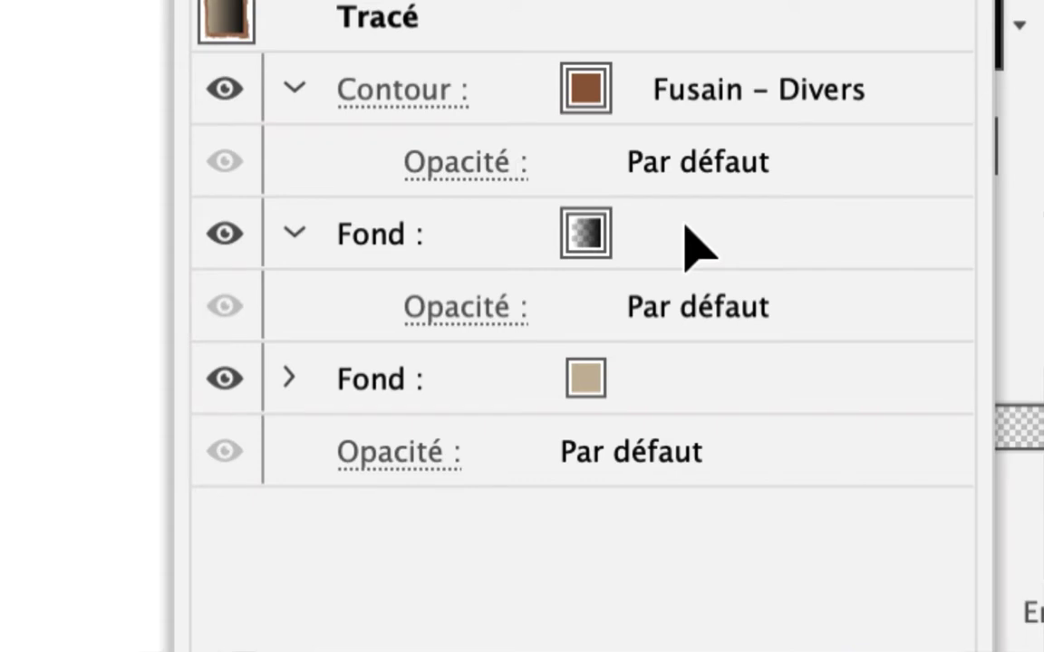
pyautogui.moveTo(689, 241); pyautogui.dragTo(673, 400)
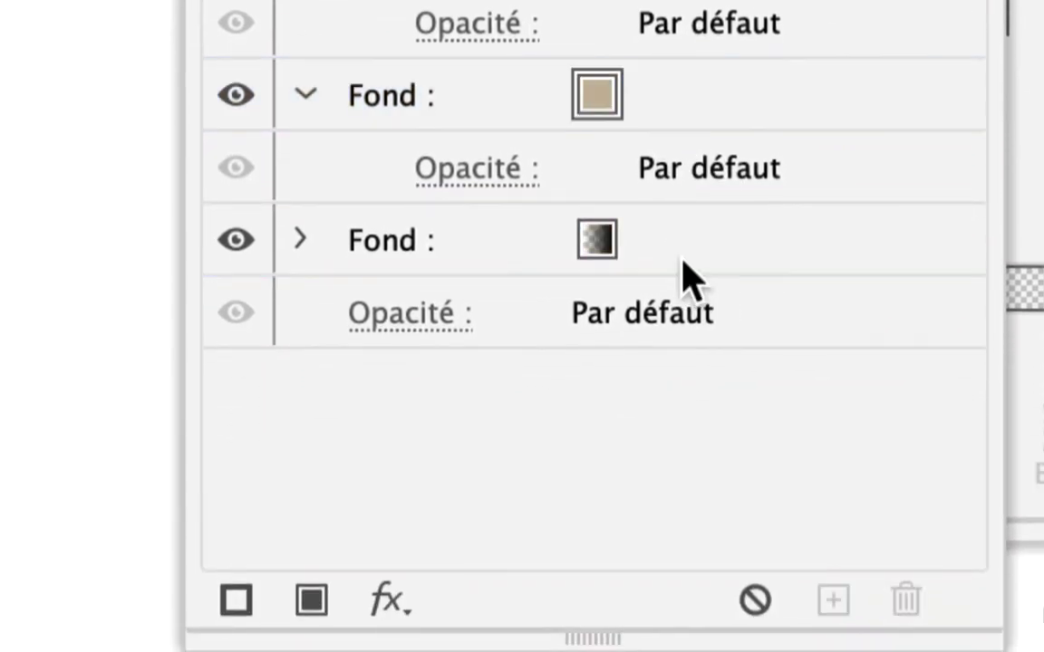
pyautogui.click(722, 104)
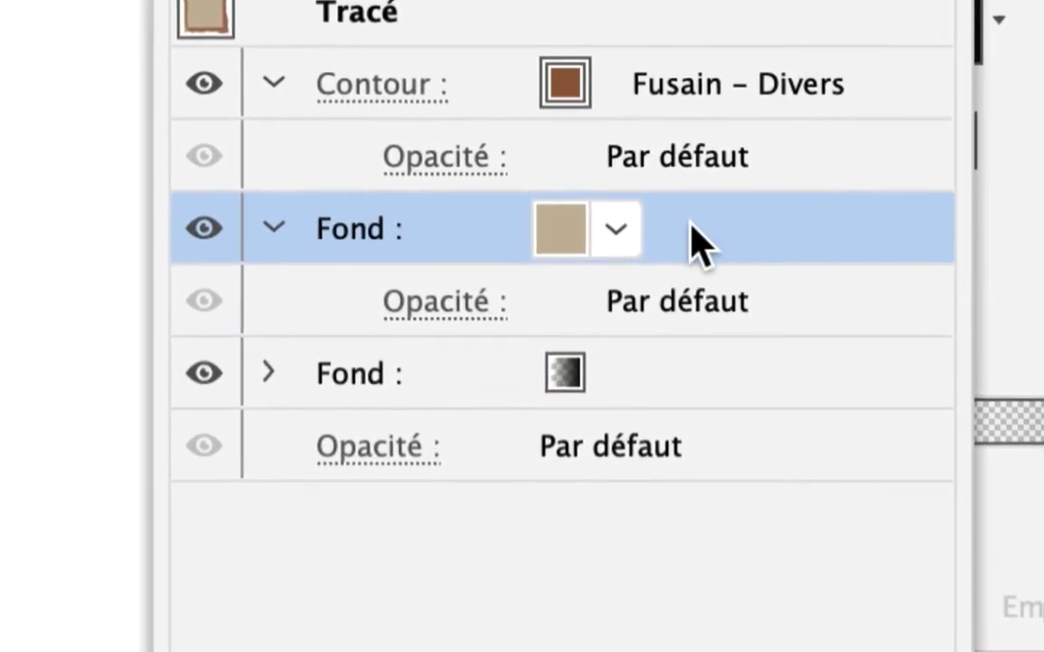
pyautogui.moveTo(698, 240); pyautogui.dragTo(697, 399)
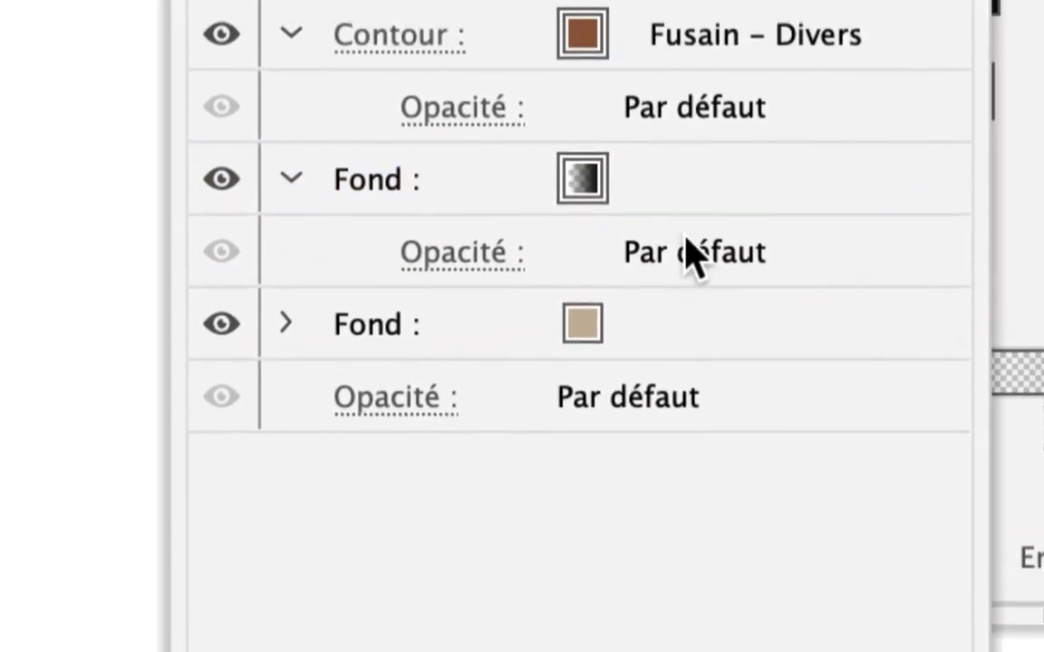
# Select the gradient fill and redraw its gradient with the Gradient tool, diagonally from the waist down across the skirt
pyautogui.click(675, 101)
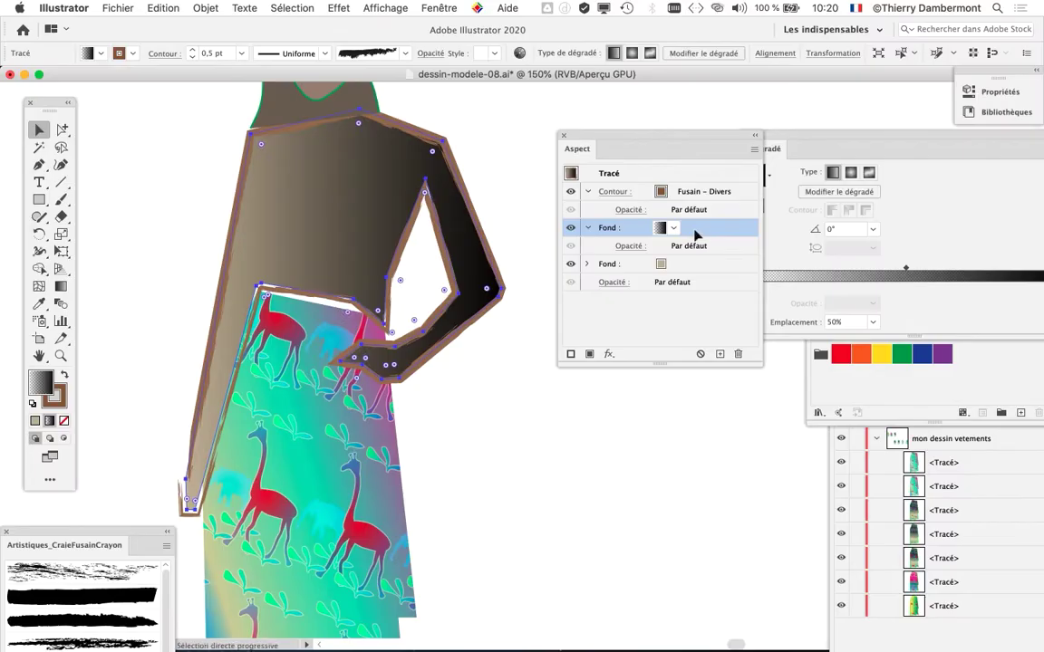
pyautogui.click(658, 137)
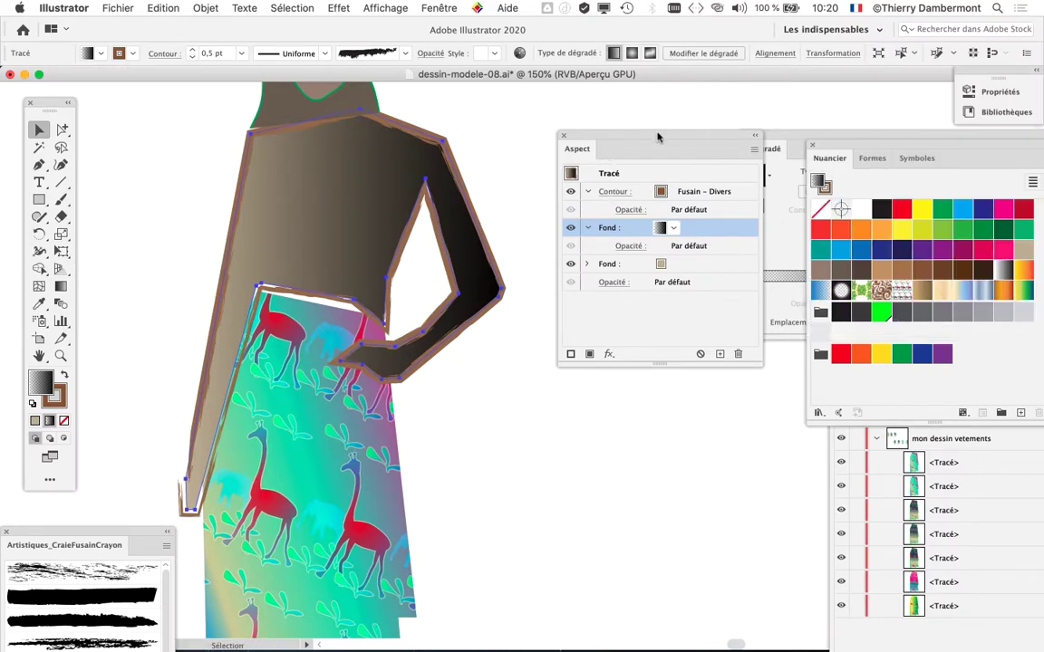
pyautogui.moveTo(645, 137); pyautogui.dragTo(660, 110)
pyautogui.scroll(-1, 539, 277)
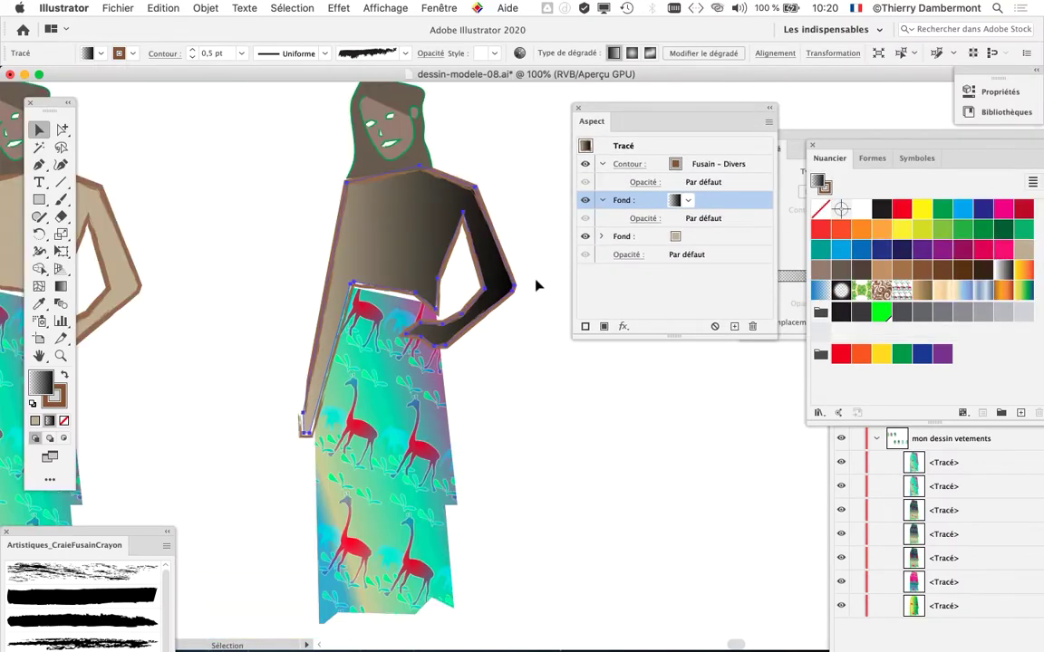
pyautogui.moveTo(414, 272); pyautogui.dragTo(360, 296)
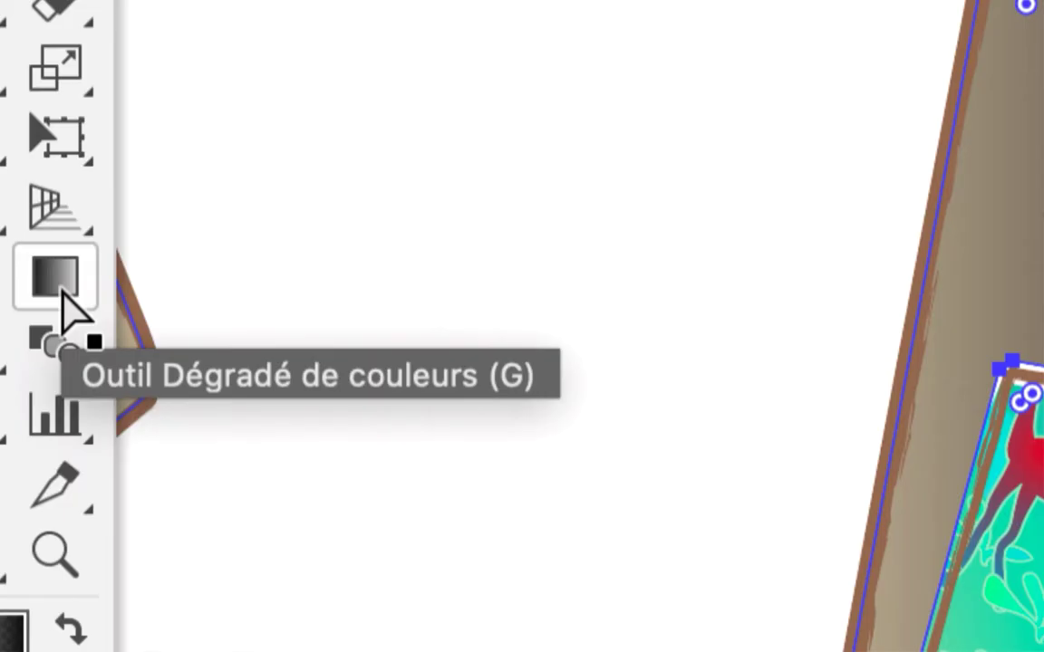
pyautogui.click(60, 288)
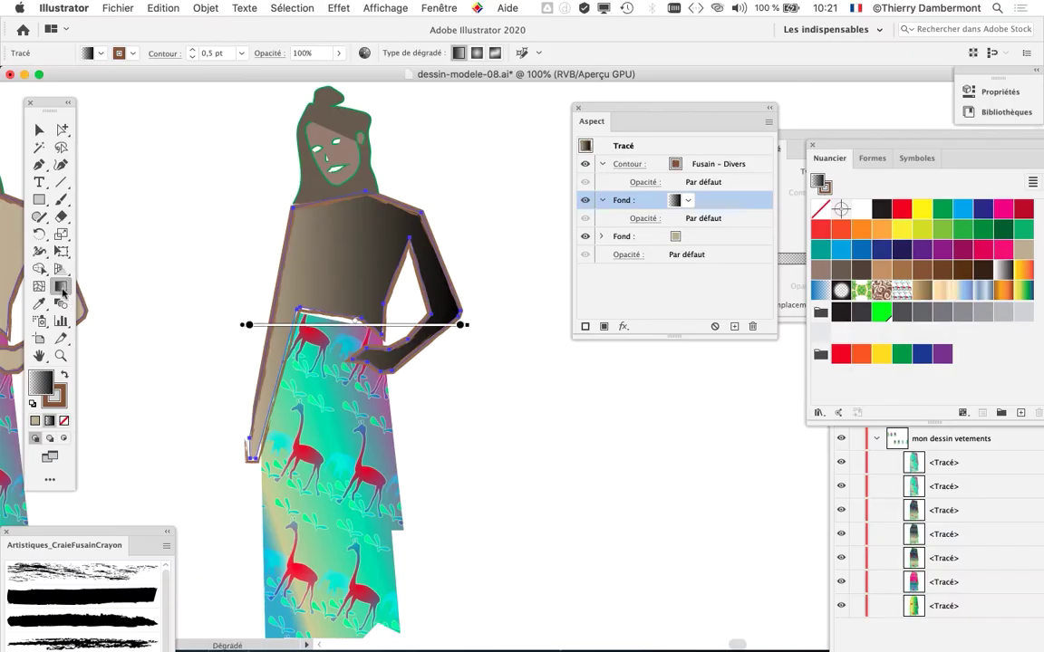
pyautogui.moveTo(331, 332)
pyautogui.mouseDown()
pyautogui.moveTo(457, 400)
pyautogui.moveTo(426, 423)
pyautogui.mouseUp()
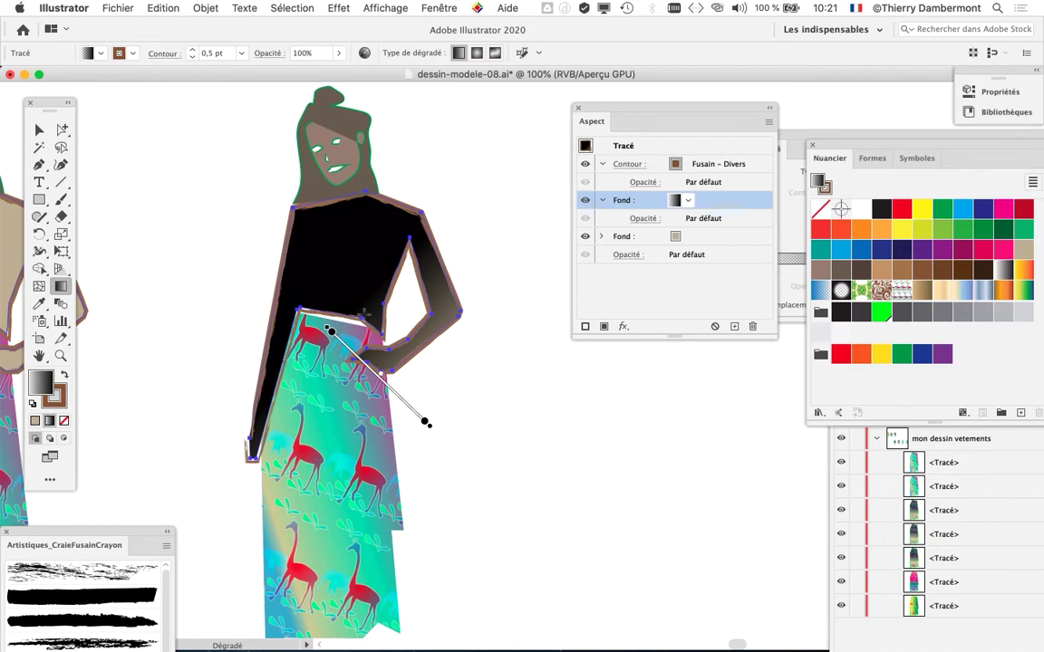
# Try several directions and lengths for the gradient across the body with the Gradient tool
pyautogui.moveTo(273, 268)
pyautogui.mouseDown()
pyautogui.moveTo(387, 319)
pyautogui.moveTo(413, 310)
pyautogui.mouseUp()
pyautogui.moveTo(261, 305)
pyautogui.mouseDown()
pyautogui.moveTo(420, 461)
pyautogui.moveTo(352, 249)
pyautogui.mouseUp()
pyautogui.moveTo(230, 276)
pyautogui.mouseDown()
pyautogui.moveTo(356, 270)
pyautogui.moveTo(419, 247)
pyautogui.mouseUp()
pyautogui.moveTo(238, 337); pyautogui.dragTo(443, 301)
pyautogui.moveTo(471, 257)
pyautogui.mouseDown()
pyautogui.moveTo(229, 343)
pyautogui.moveTo(223, 390)
pyautogui.moveTo(187, 262)
pyautogui.mouseUp()
pyautogui.moveTo(478, 296); pyautogui.dragTo(187, 345)
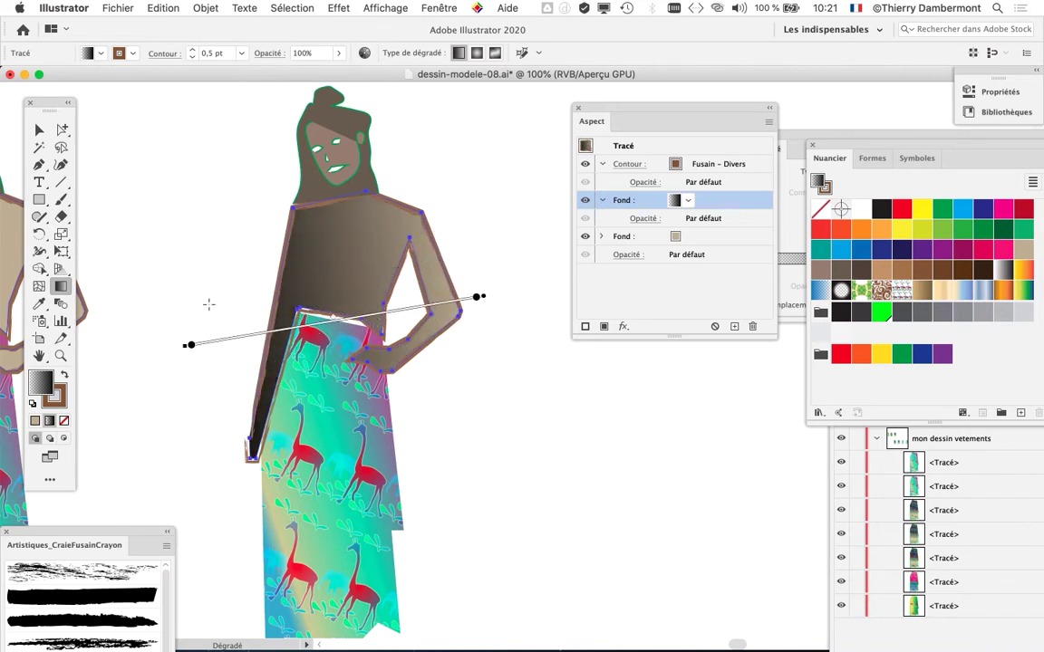
pyautogui.moveTo(349, 267)
pyautogui.mouseDown()
pyautogui.moveTo(226, 298)
pyautogui.moveTo(155, 282)
pyautogui.mouseUp()
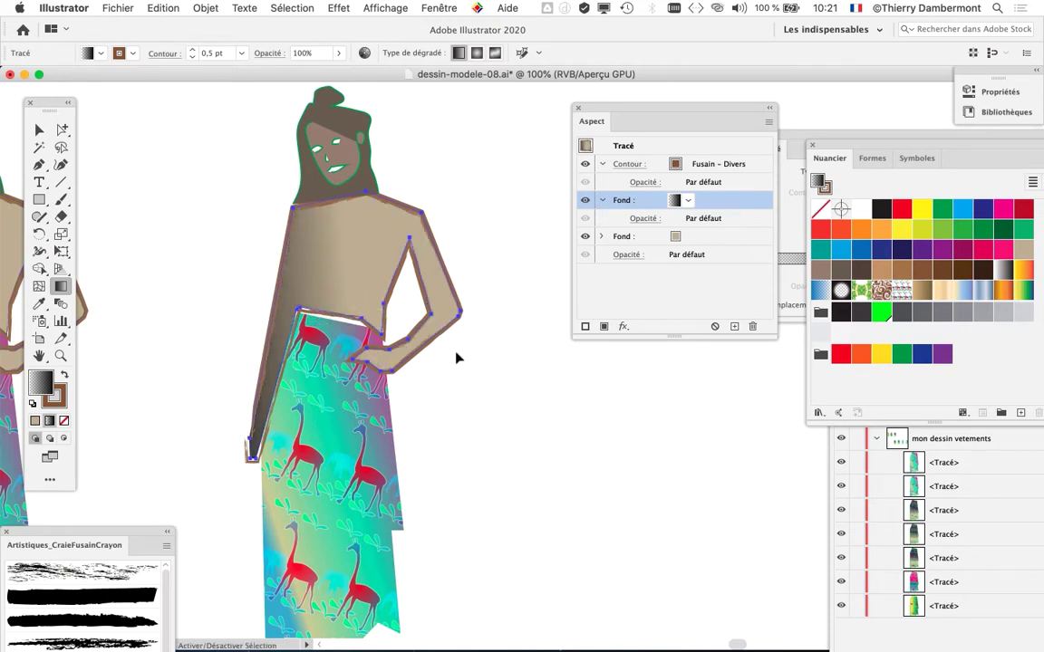
# Hide the gradient annotator and redraw the gradient diagonally across the torso, darkening toward the bent arm
pyautogui.click(405, 7)
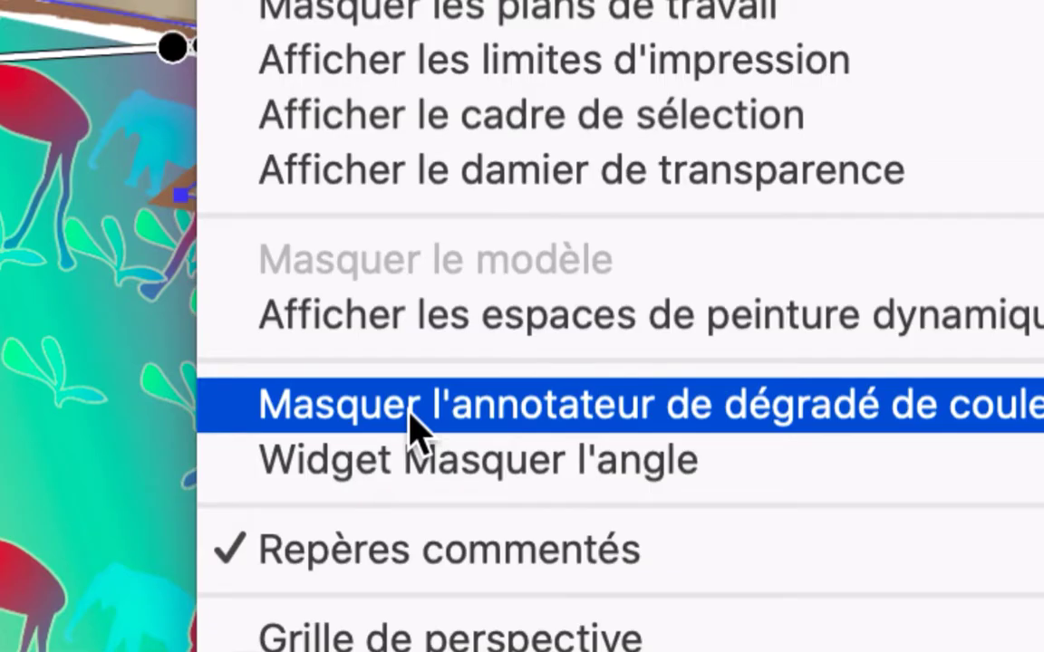
pyautogui.click(410, 417)
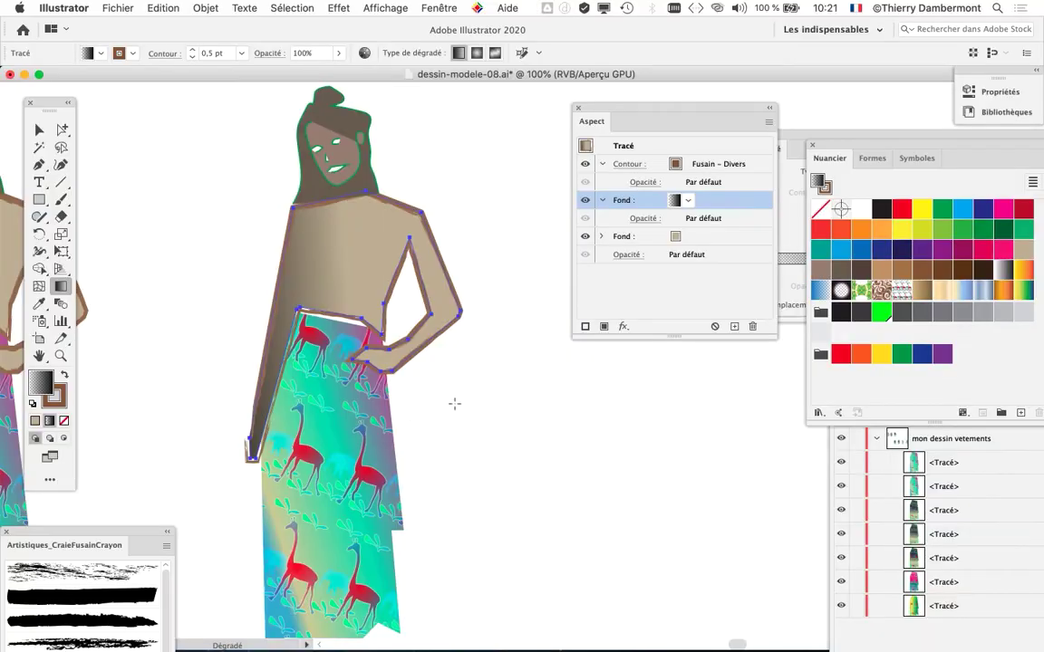
pyautogui.moveTo(280, 310); pyautogui.dragTo(145, 270)
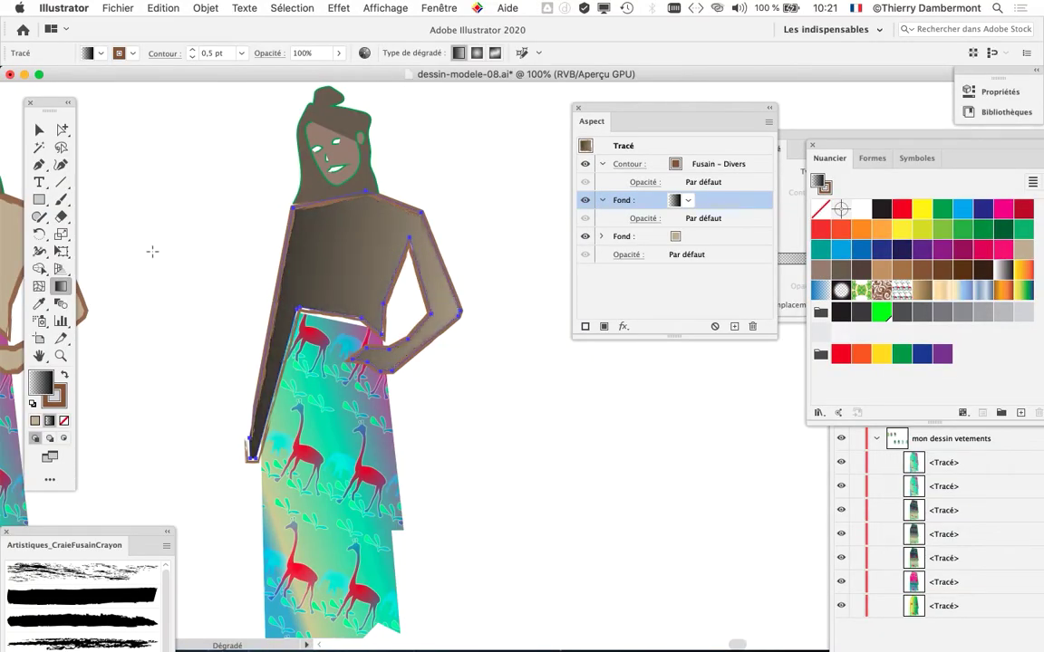
pyautogui.moveTo(244, 289); pyautogui.dragTo(358, 324)
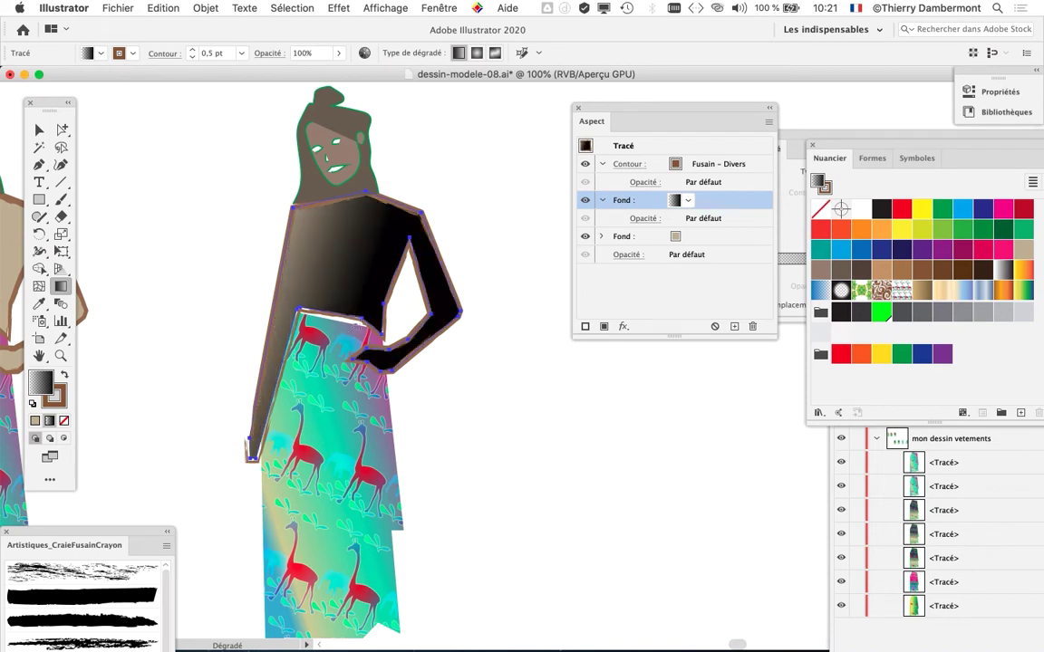
pyautogui.moveTo(422, 339); pyautogui.dragTo(287, 313)
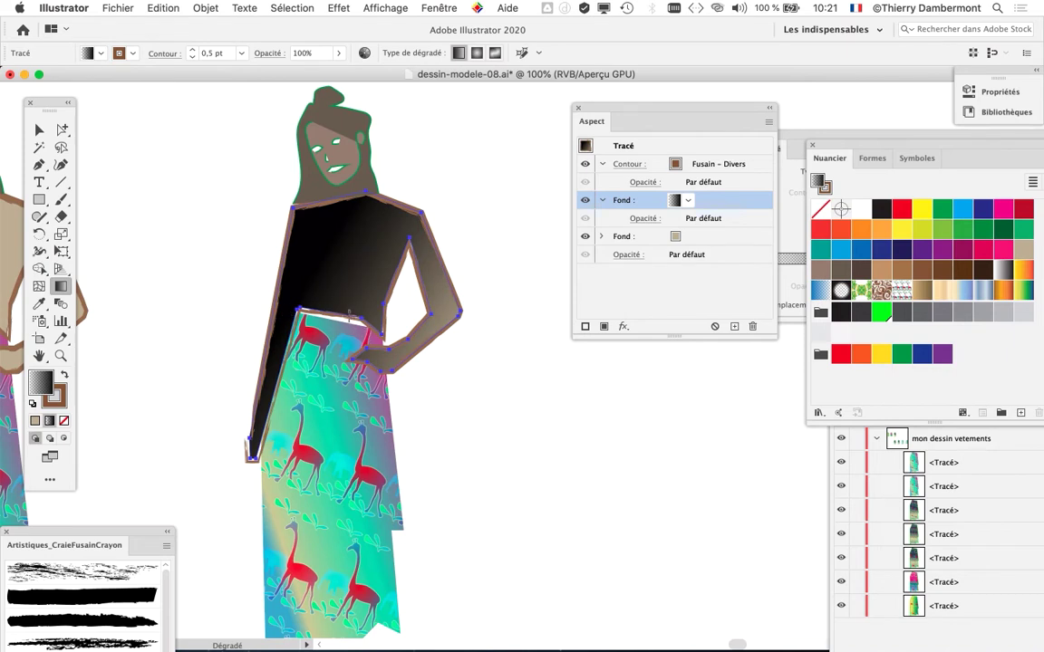
pyautogui.moveTo(350, 314); pyautogui.dragTo(436, 364)
pyautogui.moveTo(281, 277); pyautogui.dragTo(391, 336)
# Set the opacity of the black gradient fill to 59%, leaving the beige fill beneath at its default
pyautogui.moveTo(676, 111); pyautogui.dragTo(590, 127)
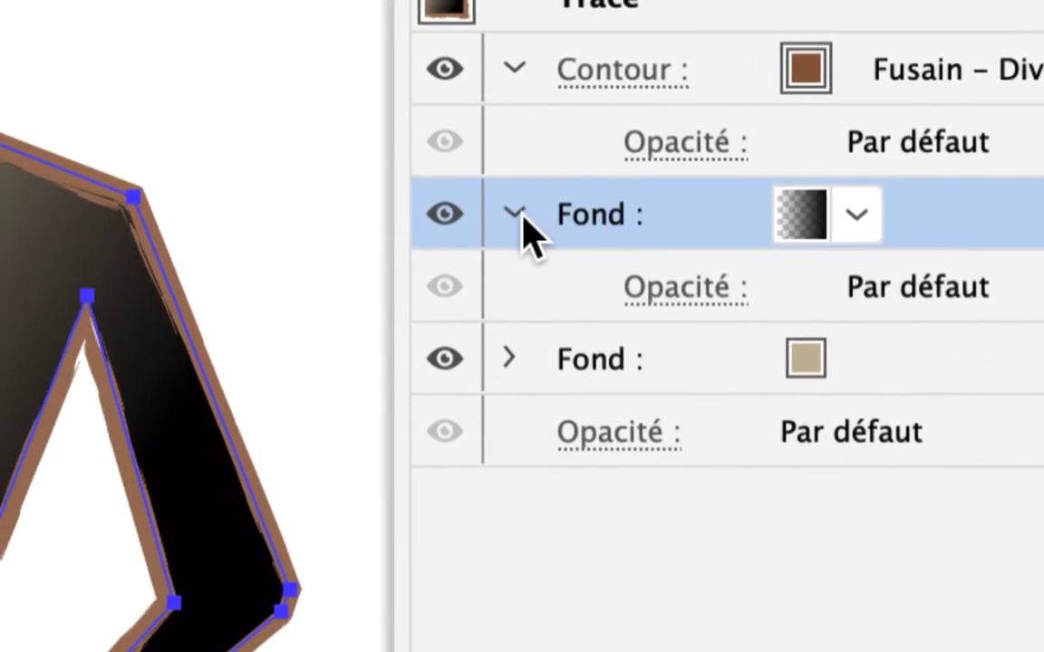
pyautogui.click(391, 154)
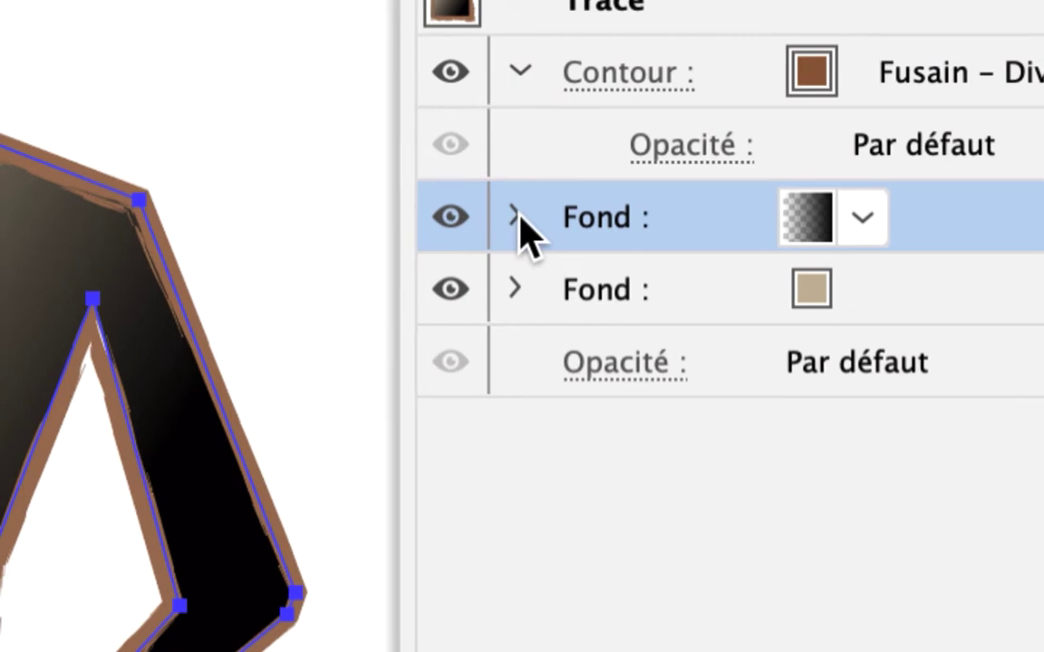
pyautogui.click(518, 218)
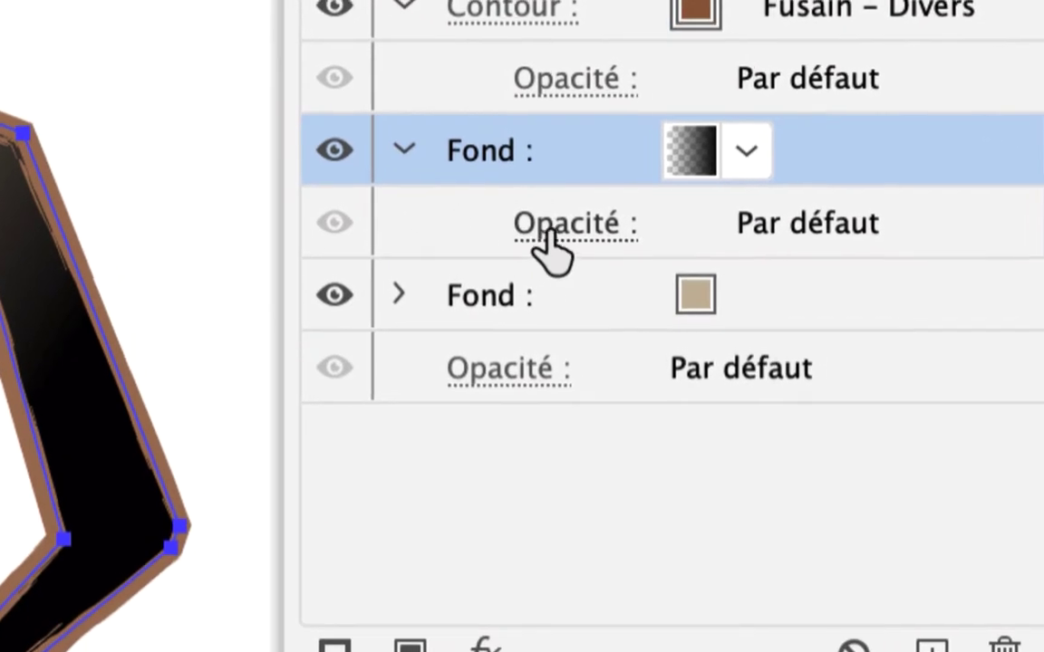
pyautogui.click(665, 296)
pyautogui.click(592, 336)
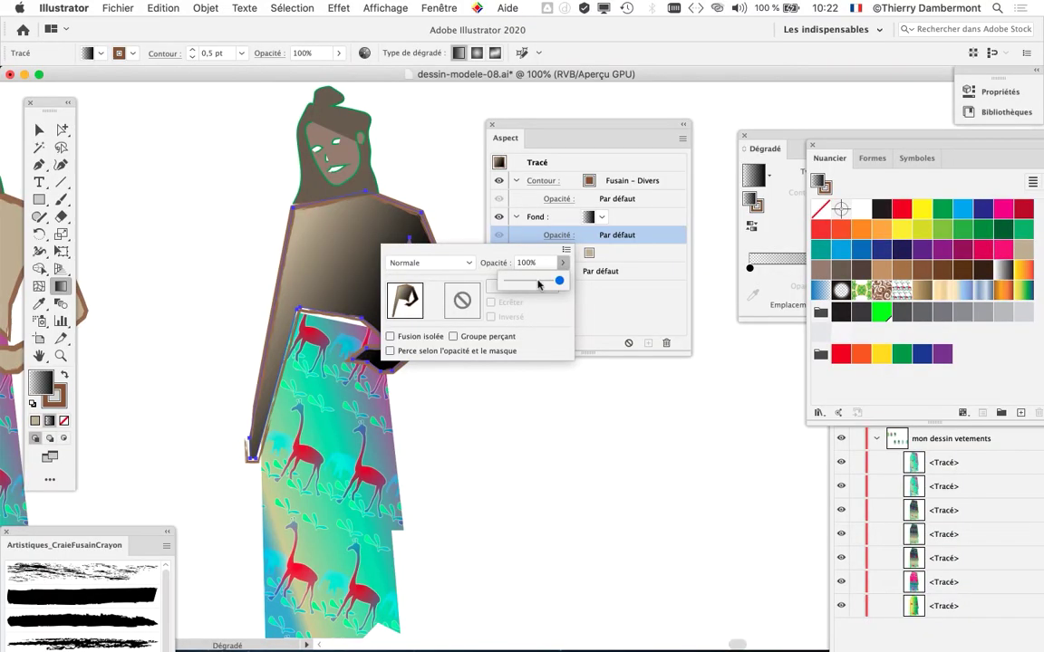
pyautogui.click(538, 282)
pyautogui.click(581, 121)
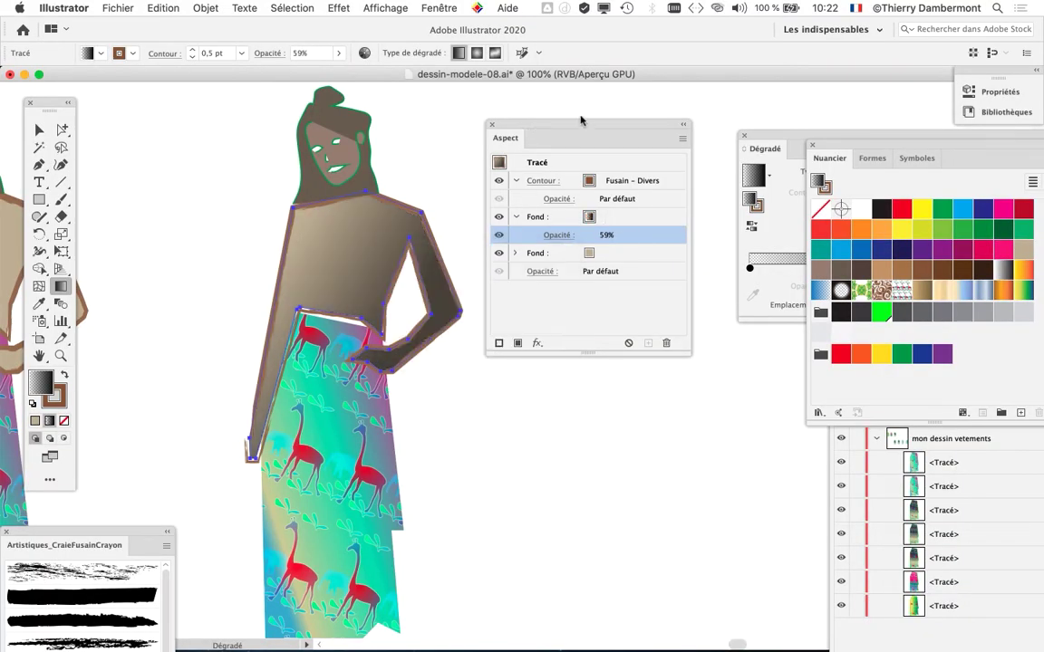
# Lower the opacity of the body's black gradient fill to 32%
pyautogui.moveTo(588, 123); pyautogui.dragTo(748, 98)
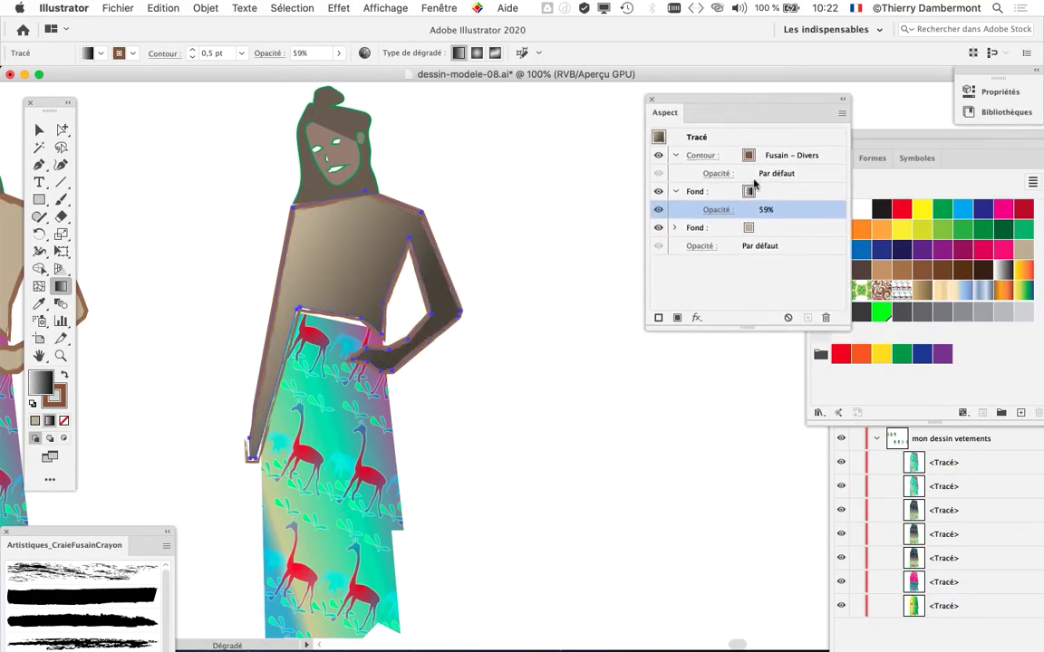
pyautogui.click(716, 214)
pyautogui.click(723, 237)
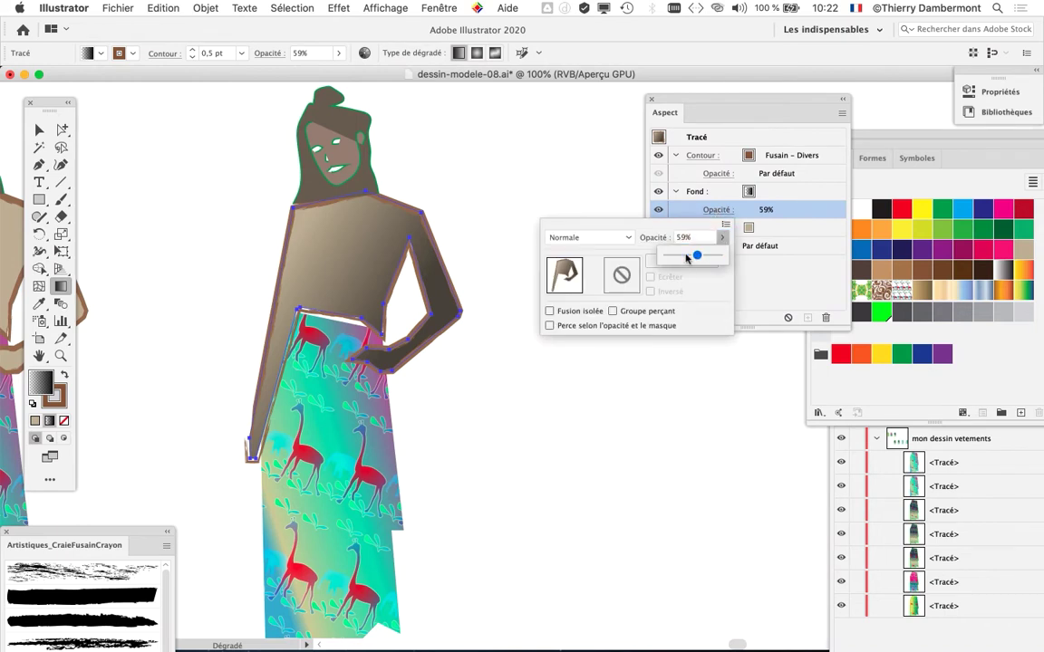
pyautogui.moveTo(686, 258); pyautogui.dragTo(684, 258)
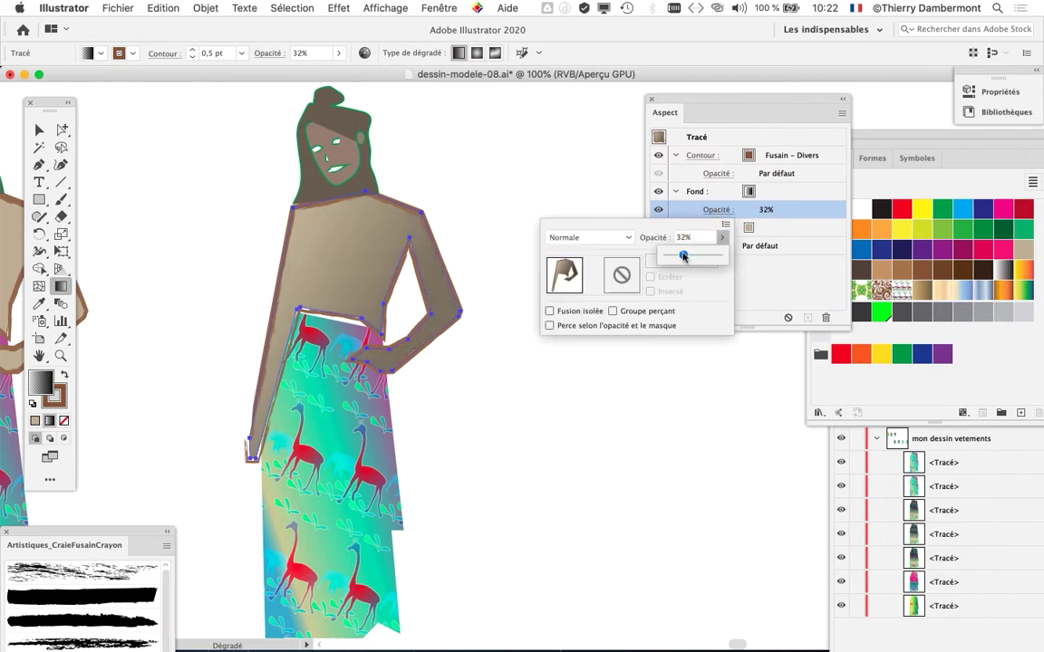
pyautogui.click(630, 98)
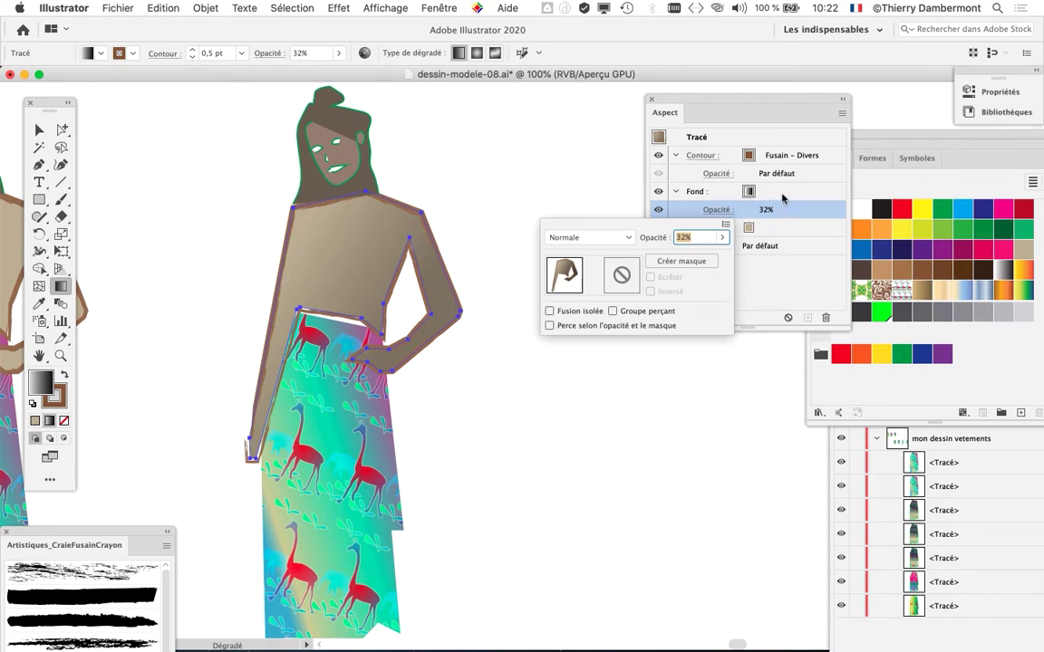
pyautogui.press('Return')
# Redraw the gradient fill diagonally across the torso with the Gradient tool, darkening toward the bent arm
pyautogui.click(695, 193)
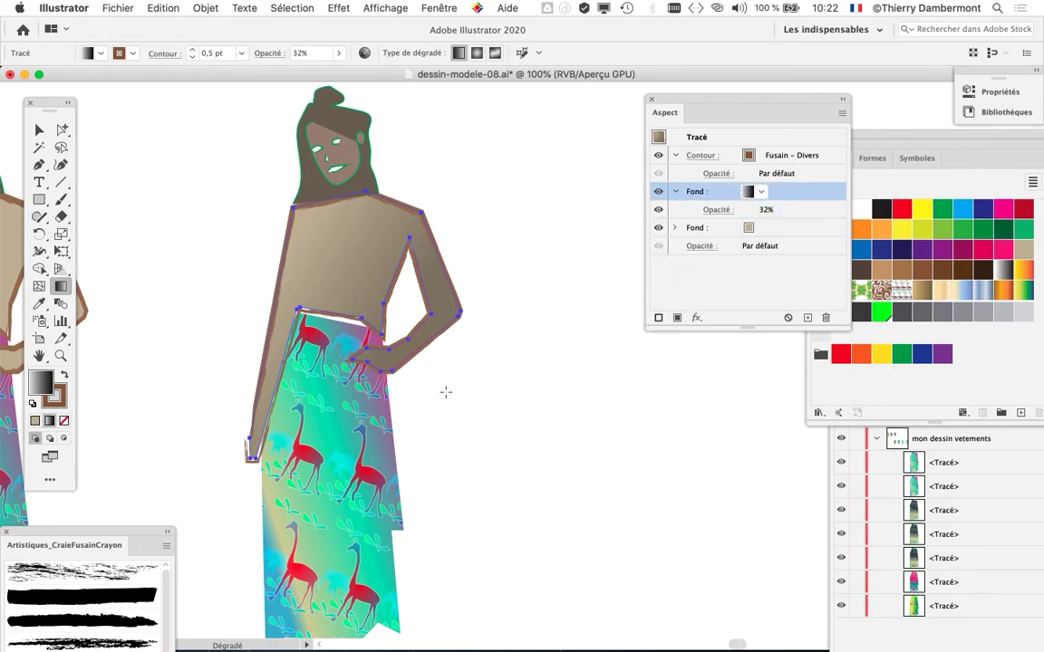
pyautogui.moveTo(445, 392); pyautogui.dragTo(421, 335)
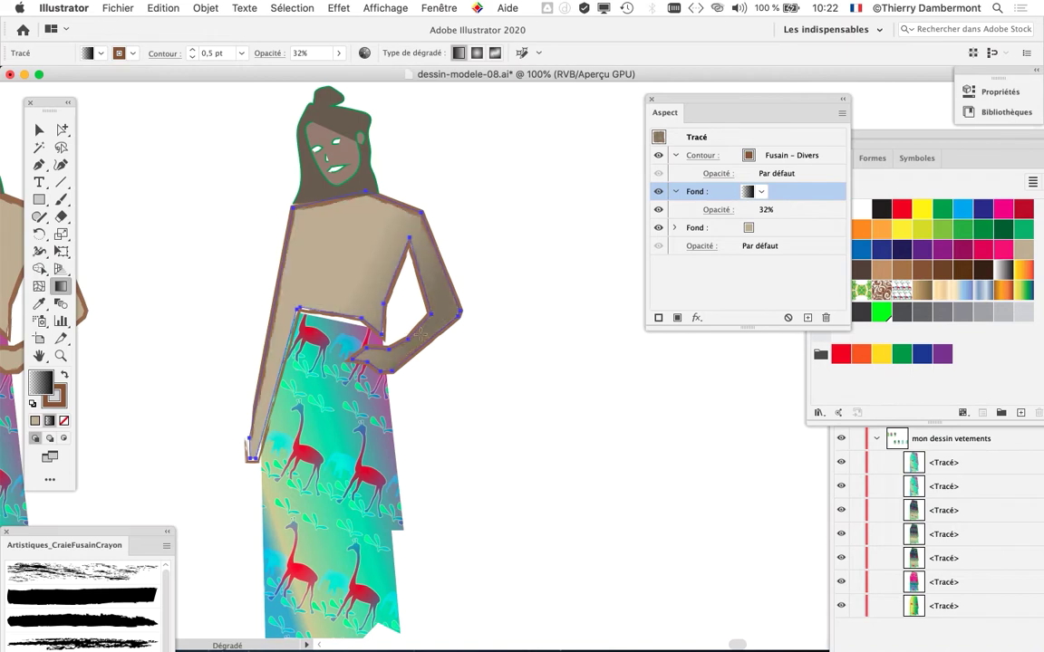
pyautogui.moveTo(317, 285); pyautogui.dragTo(412, 346)
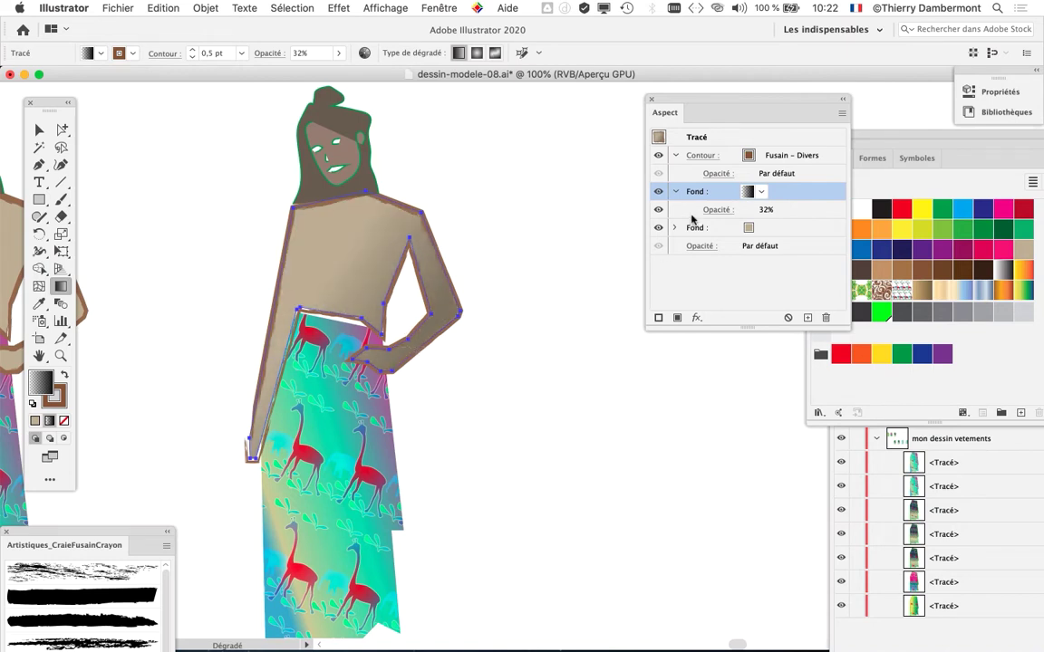
pyautogui.moveTo(696, 103); pyautogui.dragTo(709, 101)
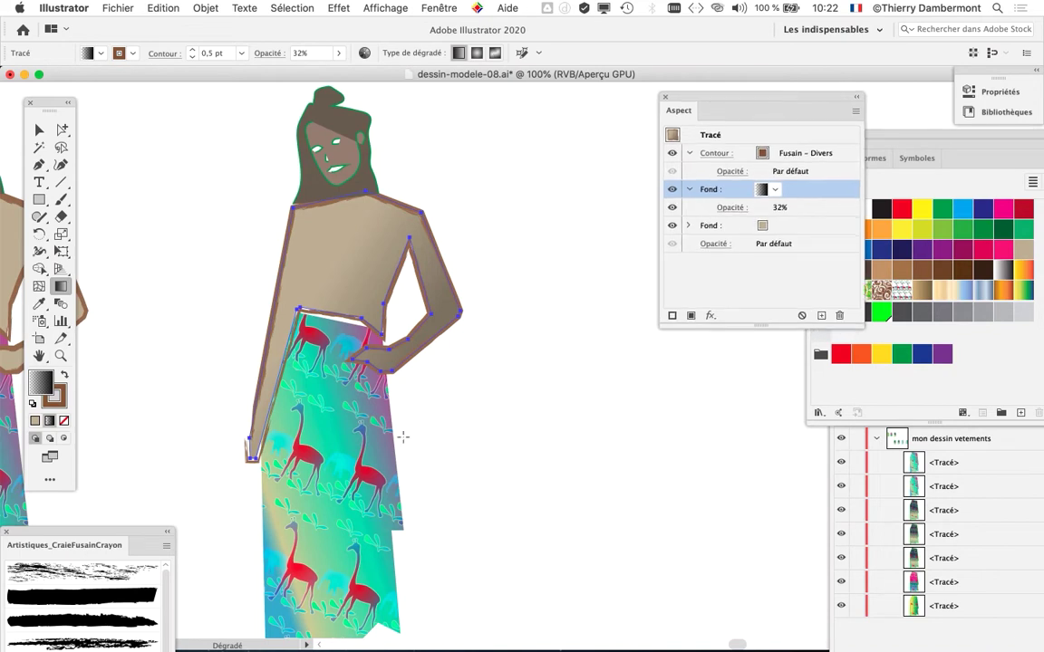
# Examine the shading on the rightmost figure's body, close up and next to the flat-coloured figure beside it
pyautogui.press('super+minus')
pyautogui.moveTo(310, 422); pyautogui.dragTo(263, 306)
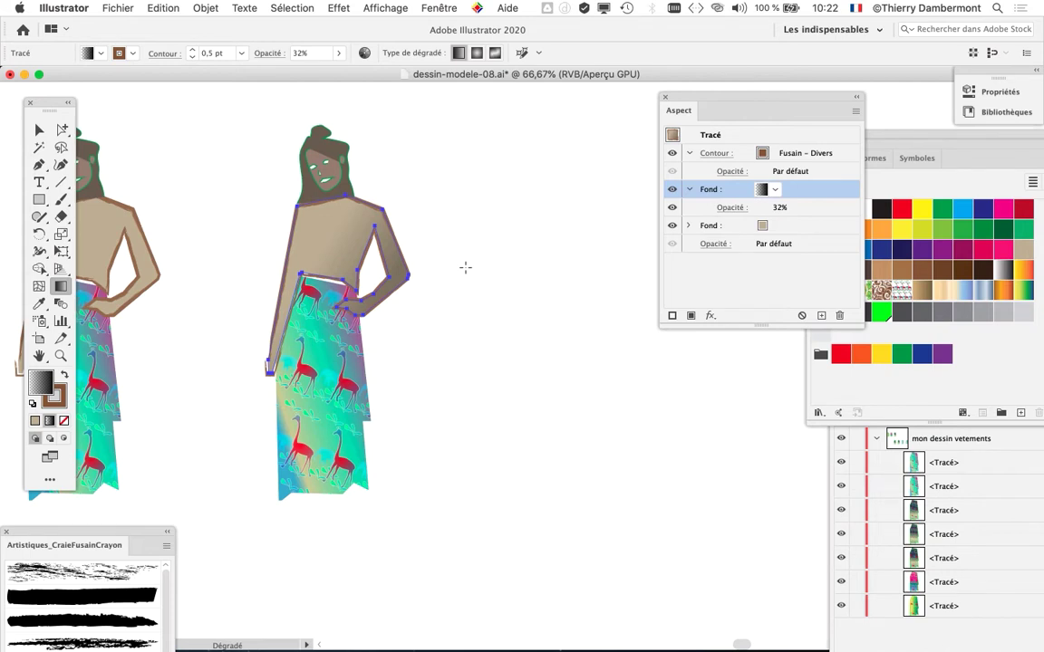
pyautogui.moveTo(508, 334); pyautogui.dragTo(611, 319)
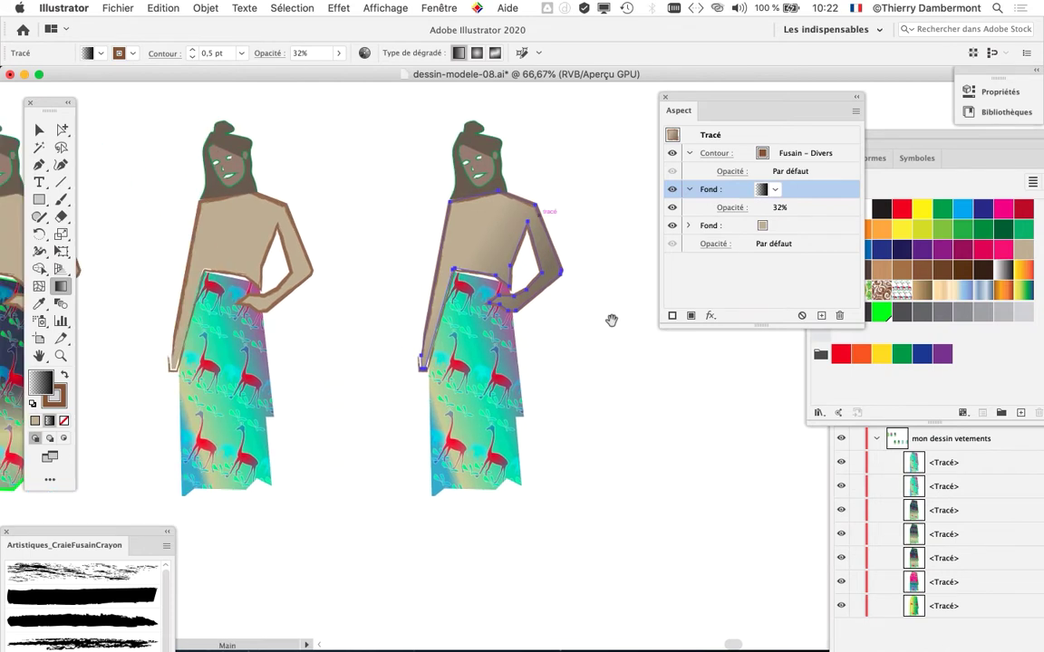
pyautogui.click(116, 7)
pyautogui.click(501, 199)
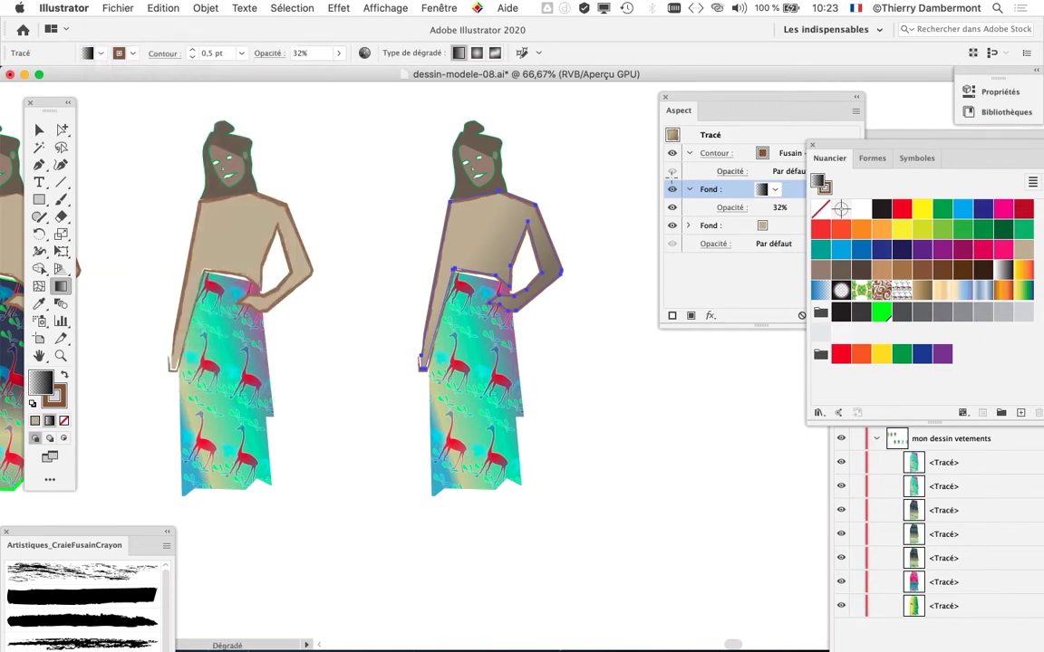
pyautogui.scroll(2, 562, 264)
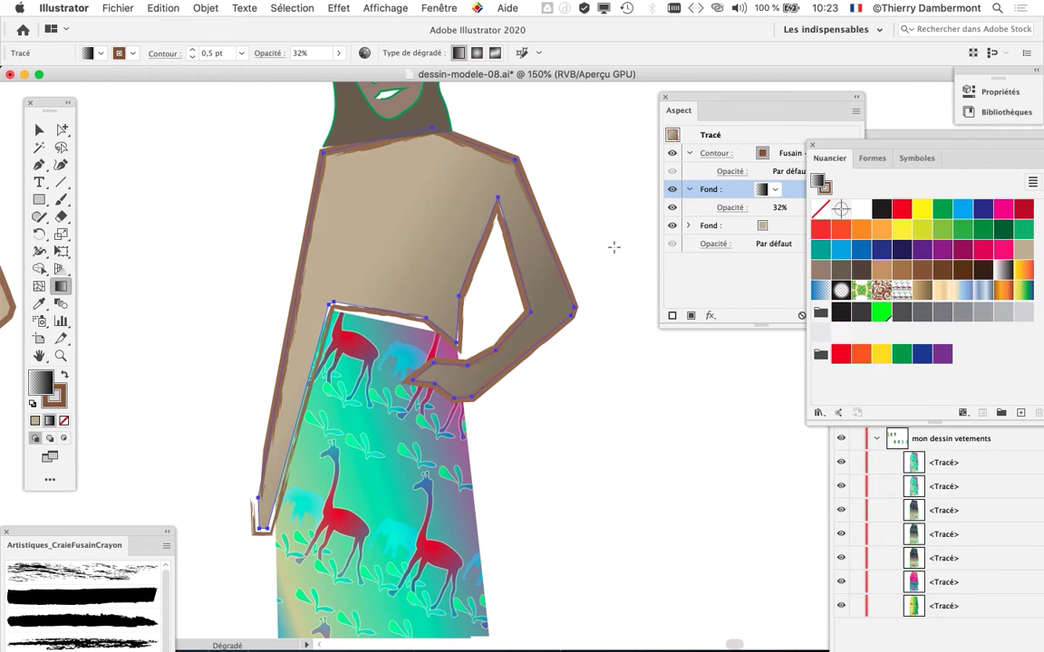
pyautogui.scroll(-3, 561, 255)
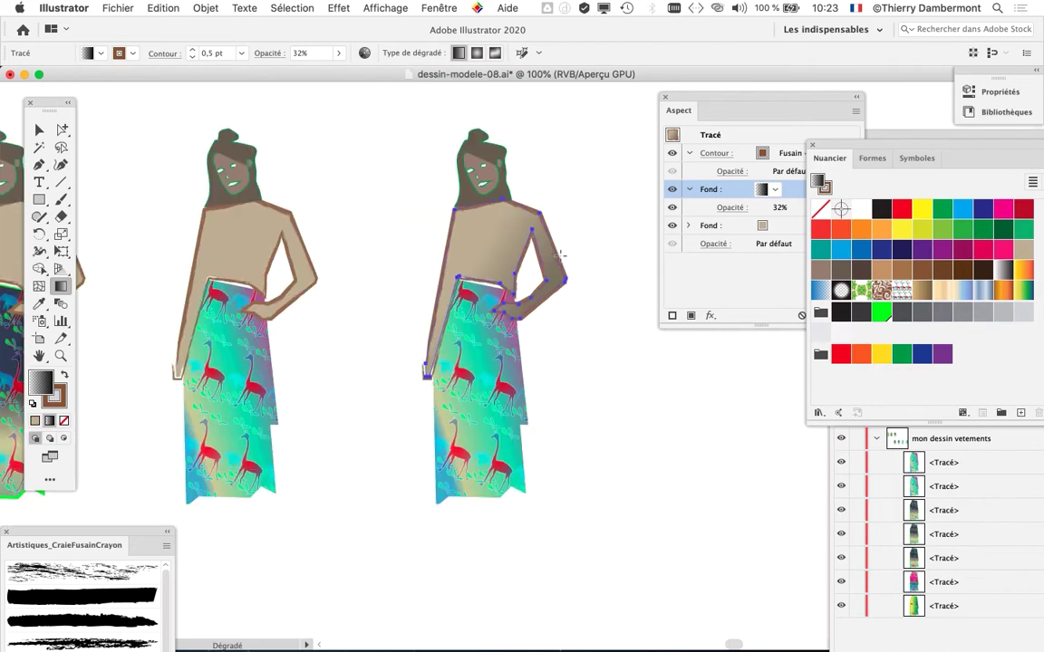
pyautogui.moveTo(440, 349); pyautogui.dragTo(432, 355)
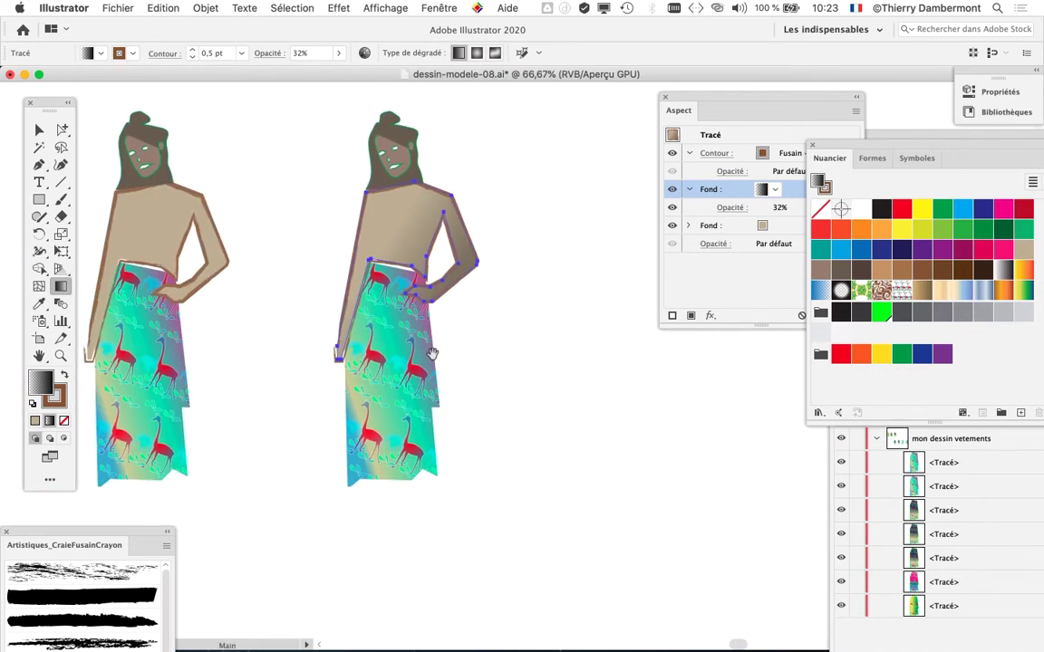
# Save the document as a new version named dessin-modele-09.ai with the default Illustrator 2020 options
pyautogui.click(116, 7)
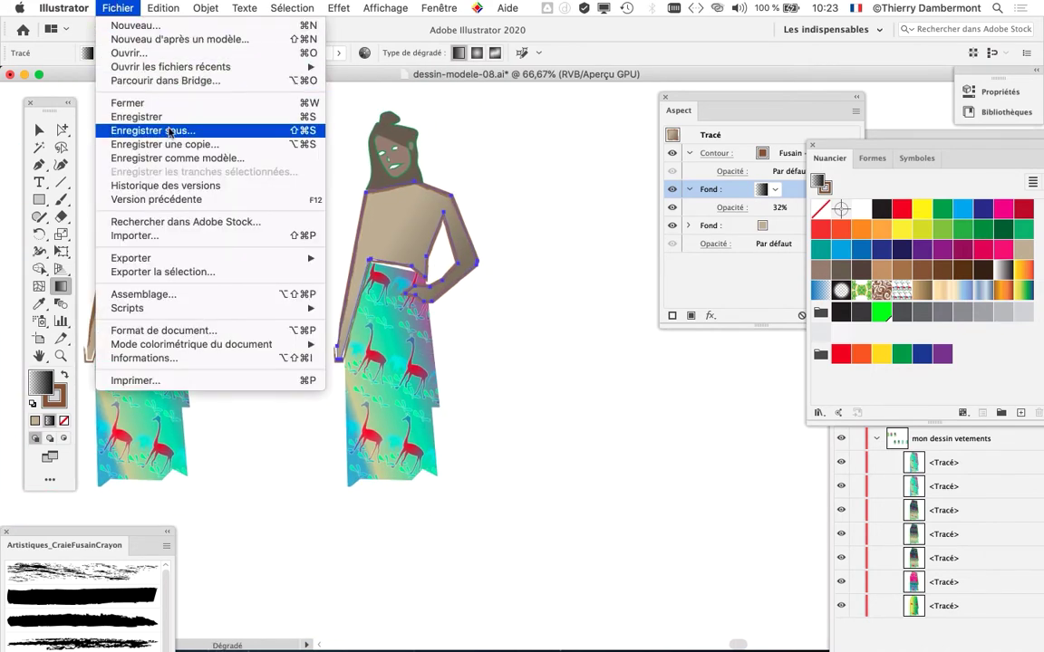
pyautogui.click(172, 130)
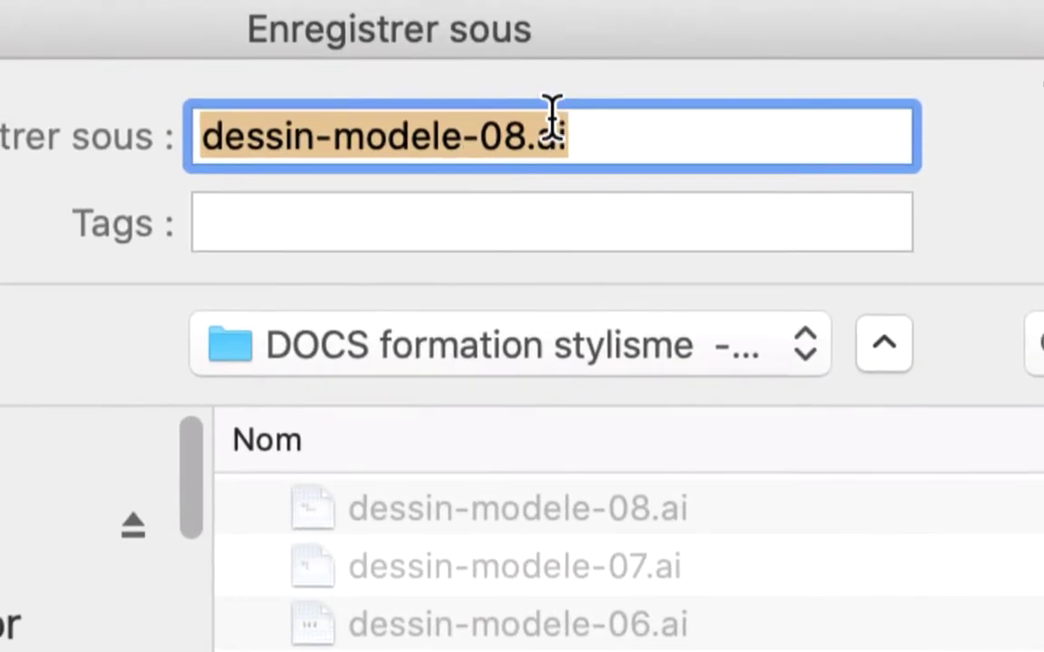
pyautogui.click(551, 119)
pyautogui.moveTo(551, 118); pyautogui.dragTo(553, 120)
pyautogui.write('9')
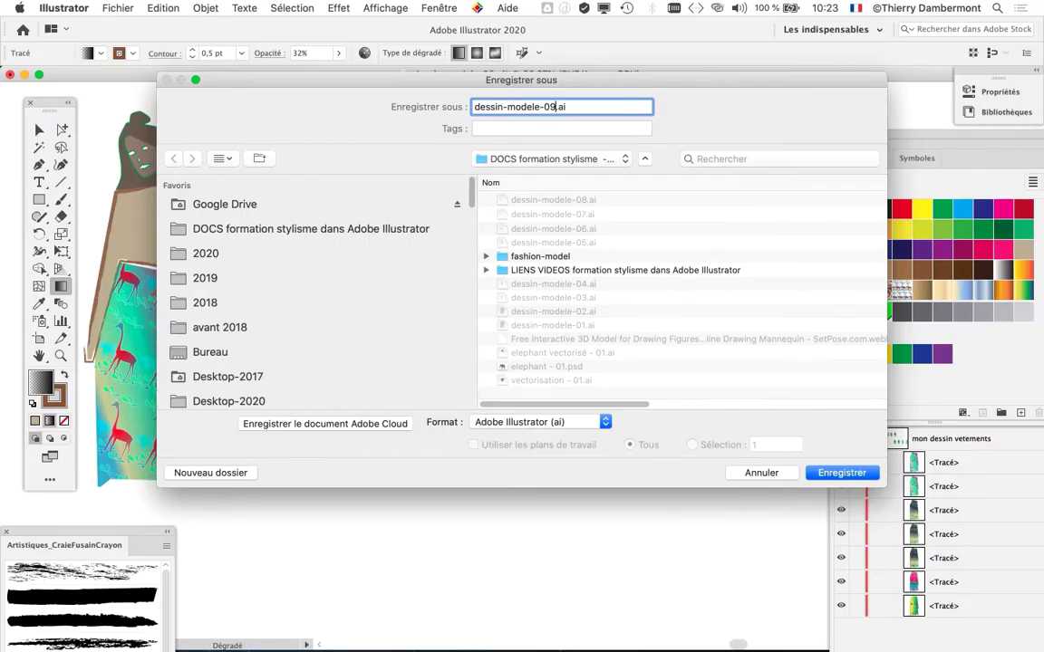
pyautogui.press('Return')
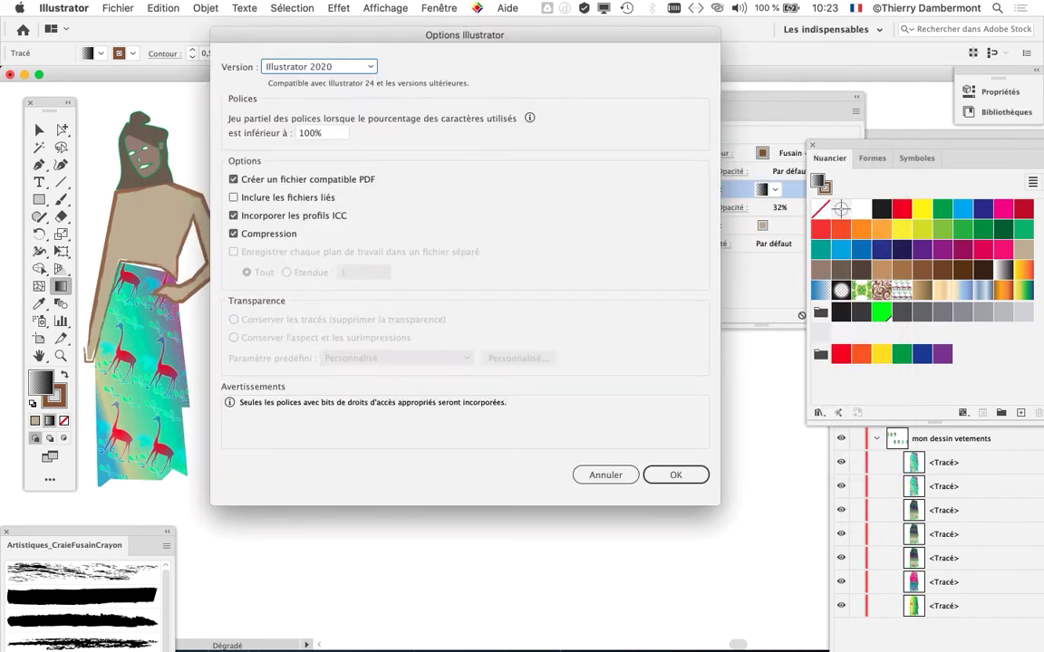
pyautogui.press('Return')
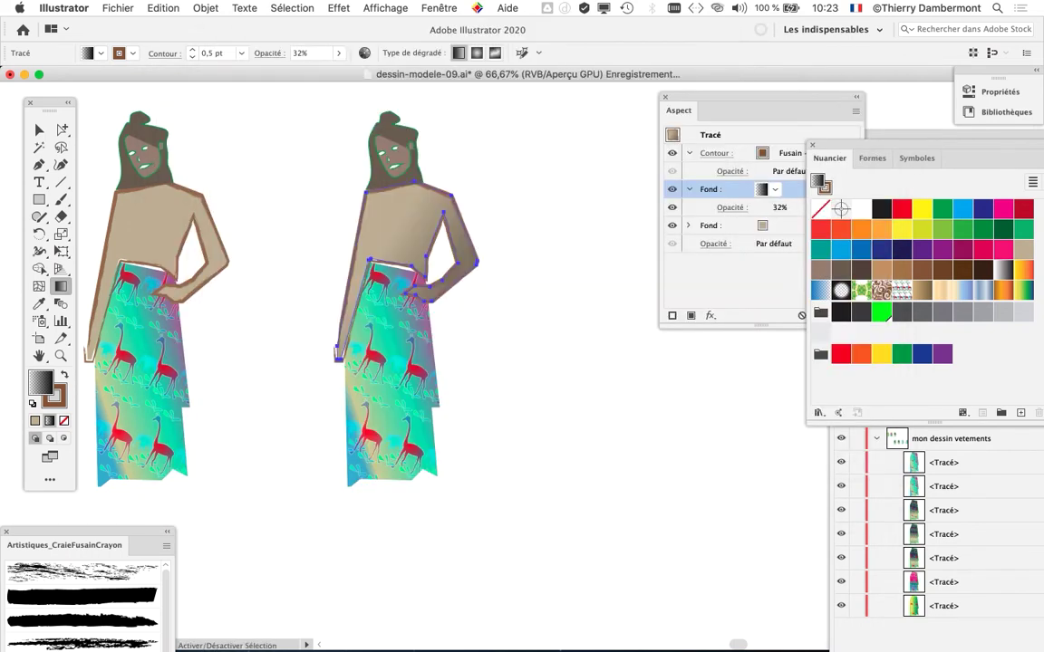
# Duplicate the shaded body path into the empty space to the right of the rightmost figure
pyautogui.click(40, 129)
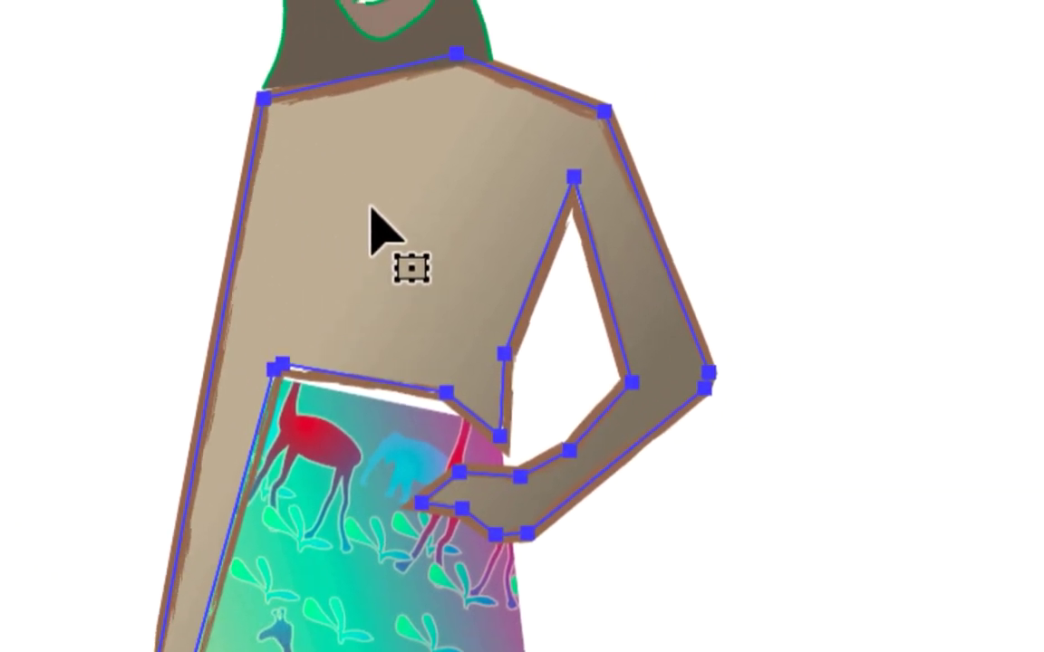
pyautogui.moveTo(368, 199); pyautogui.dragTo(436, 158)
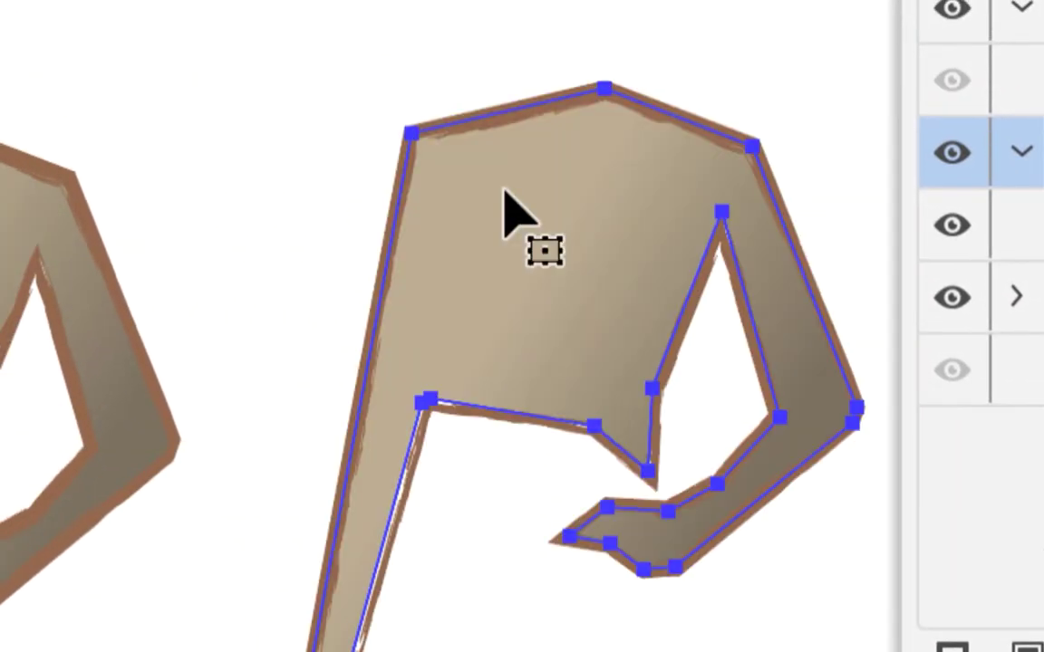
pyautogui.press('a')
pyautogui.hscroll(5, 454, 193)
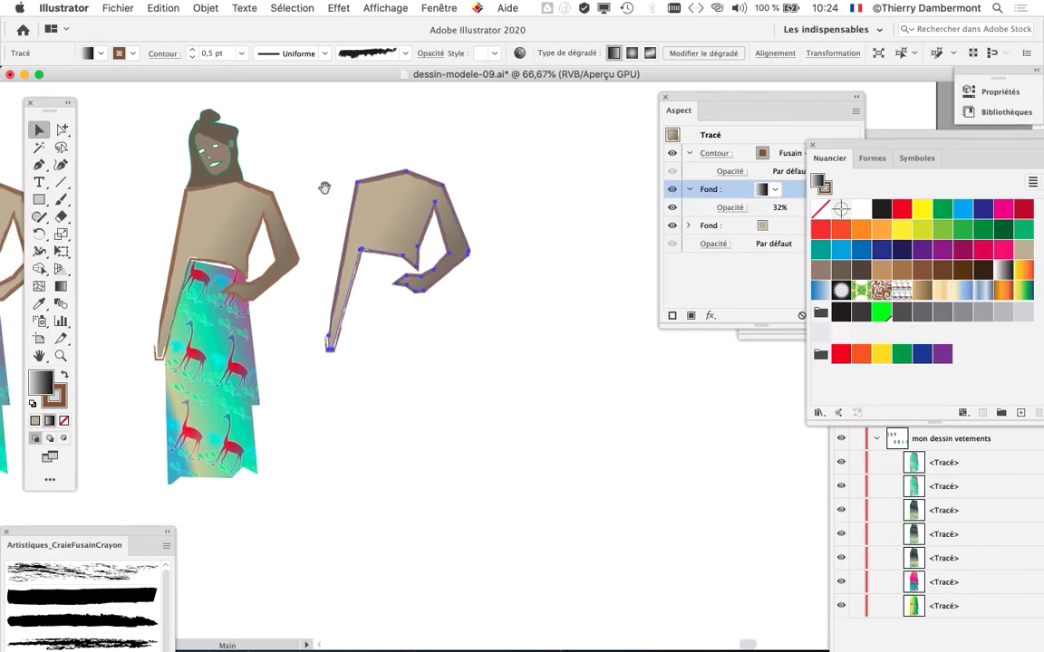
# Set the duplicated body's brown brush stroke to None in its appearance
pyautogui.scroll(1, 463, 219)
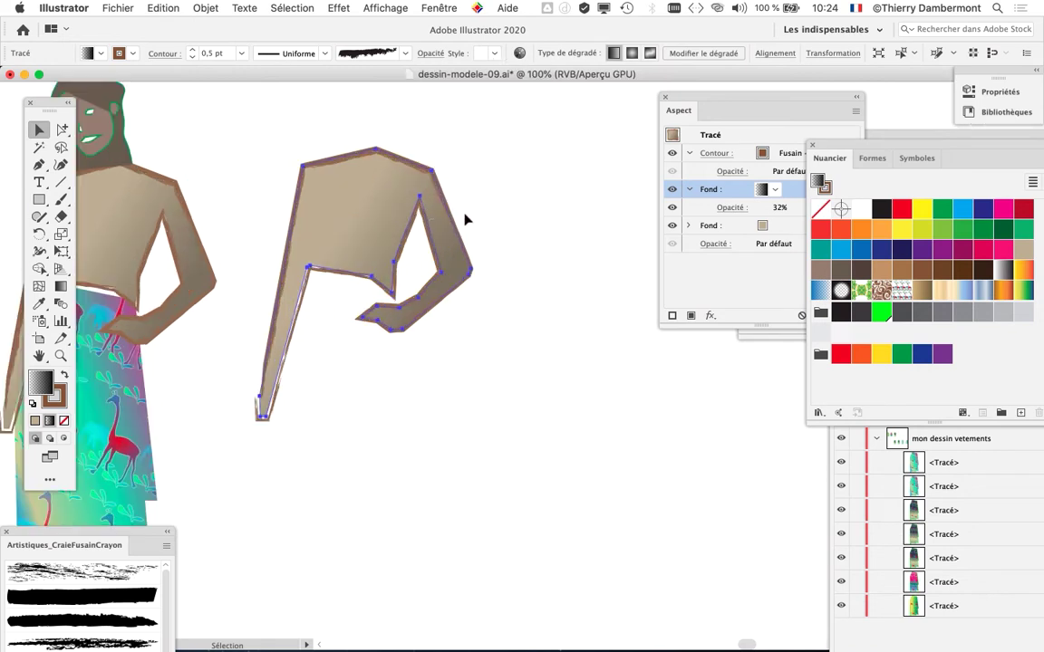
pyautogui.scroll(1, 343, 223)
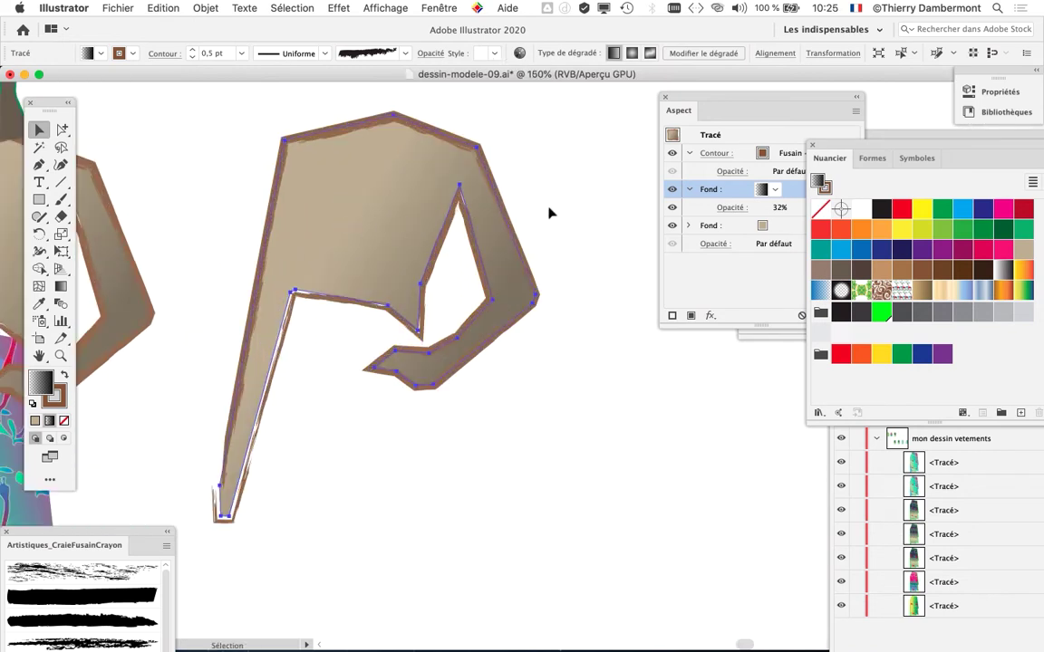
pyautogui.scroll(2, 548, 213)
pyautogui.moveTo(675, 100); pyautogui.dragTo(541, 141)
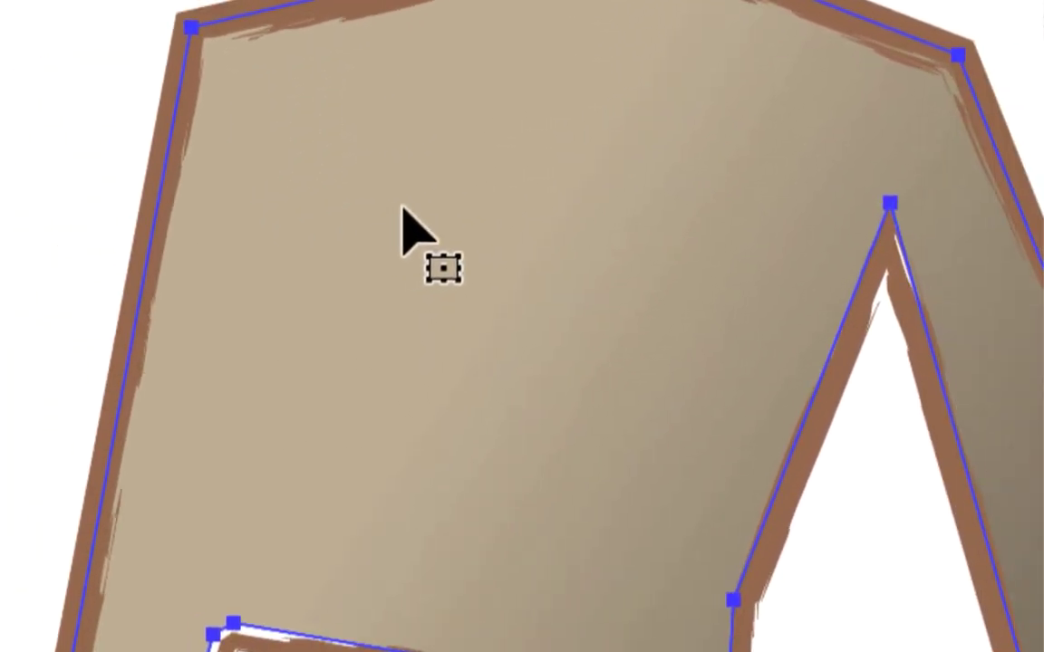
pyautogui.click(646, 204)
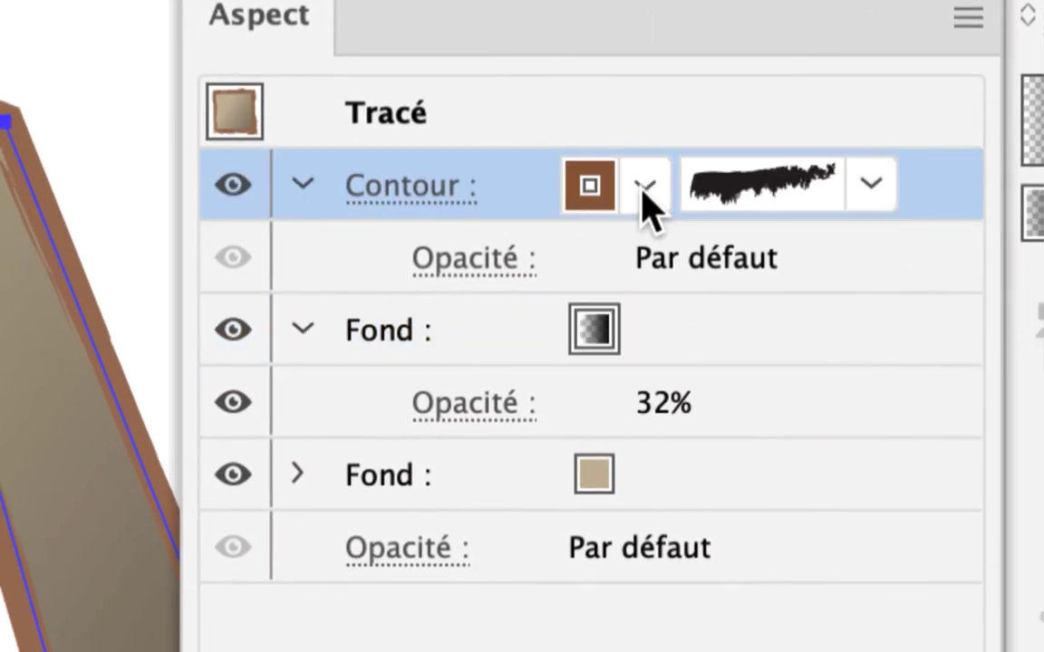
pyautogui.click(642, 189)
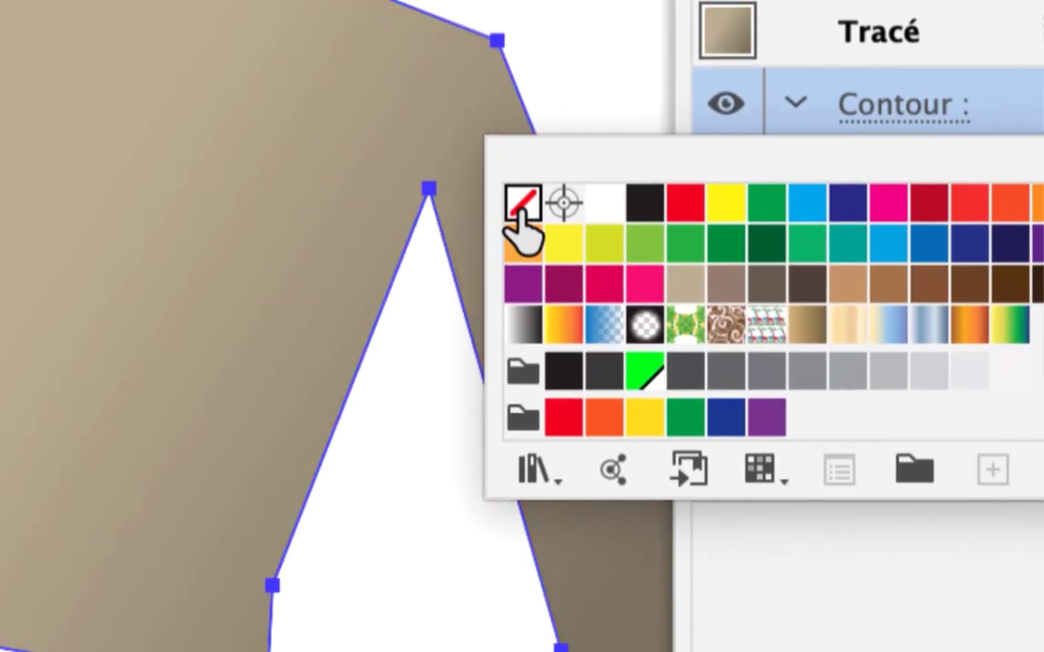
pyautogui.click(519, 222)
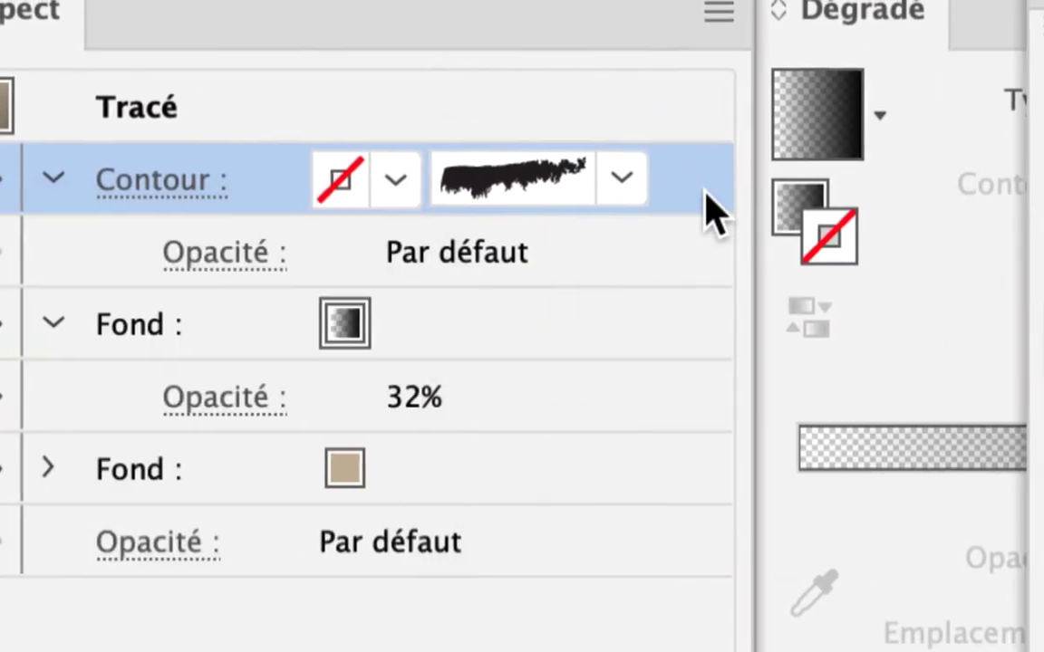
# Delete the beige fill from the duplicated body's appearance, leaving only the semi-transparent gradient fill
pyautogui.click(438, 484)
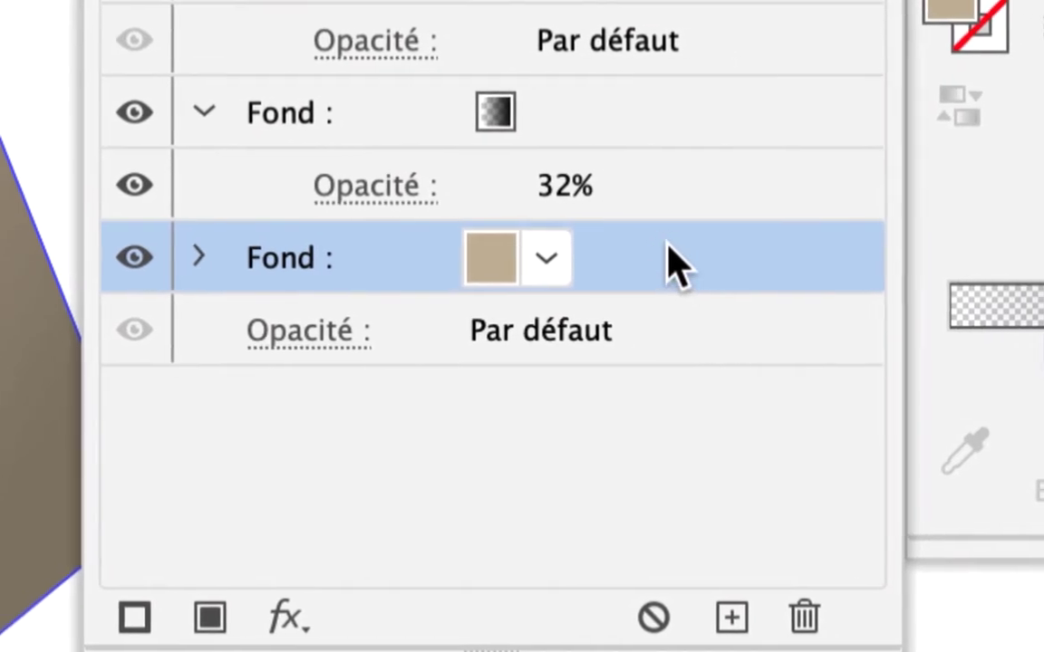
pyautogui.moveTo(676, 263); pyautogui.dragTo(812, 592)
pyautogui.moveTo(693, 313); pyautogui.dragTo(697, 346)
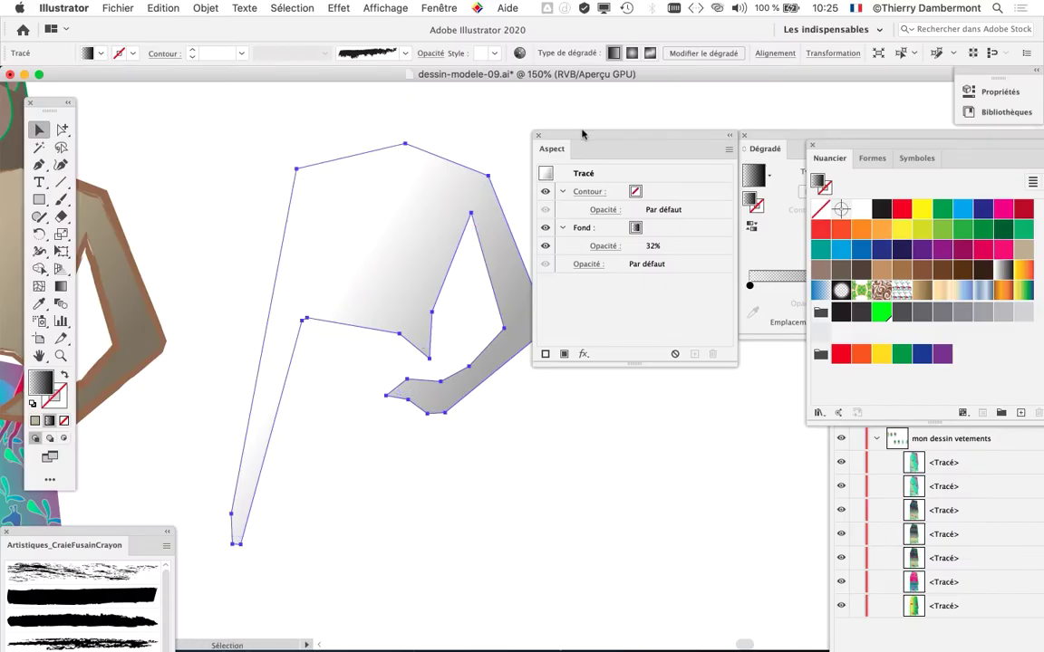
pyautogui.moveTo(578, 139); pyautogui.dragTo(625, 112)
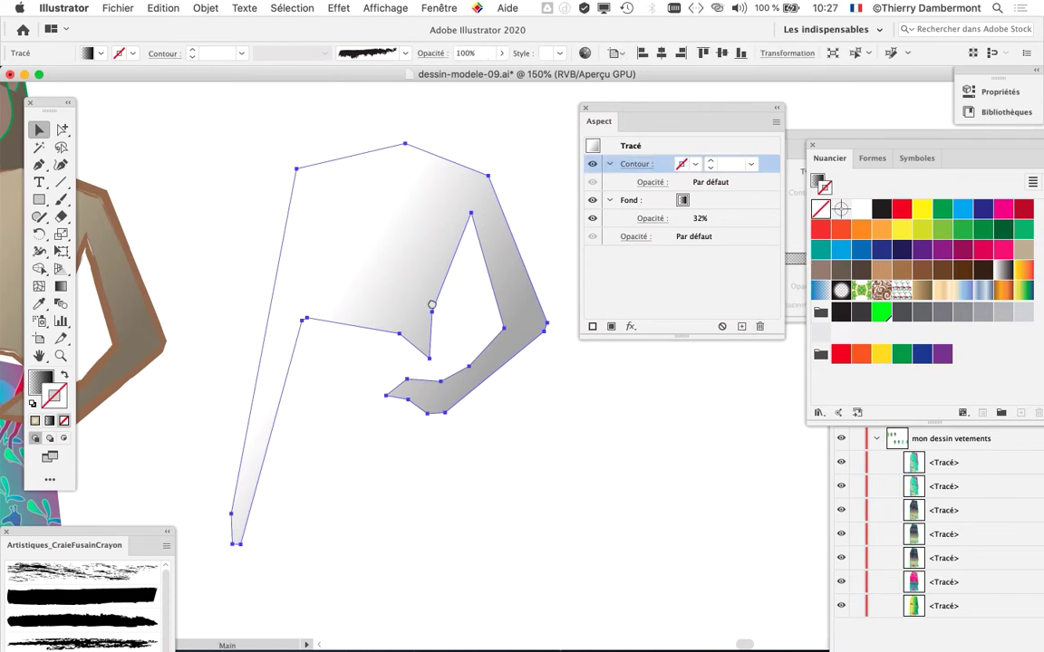
# Display the Graphic Styles panel (Styles graphiques) with the gradient-only body still selected
pyautogui.hscroll(5, 273, 303)
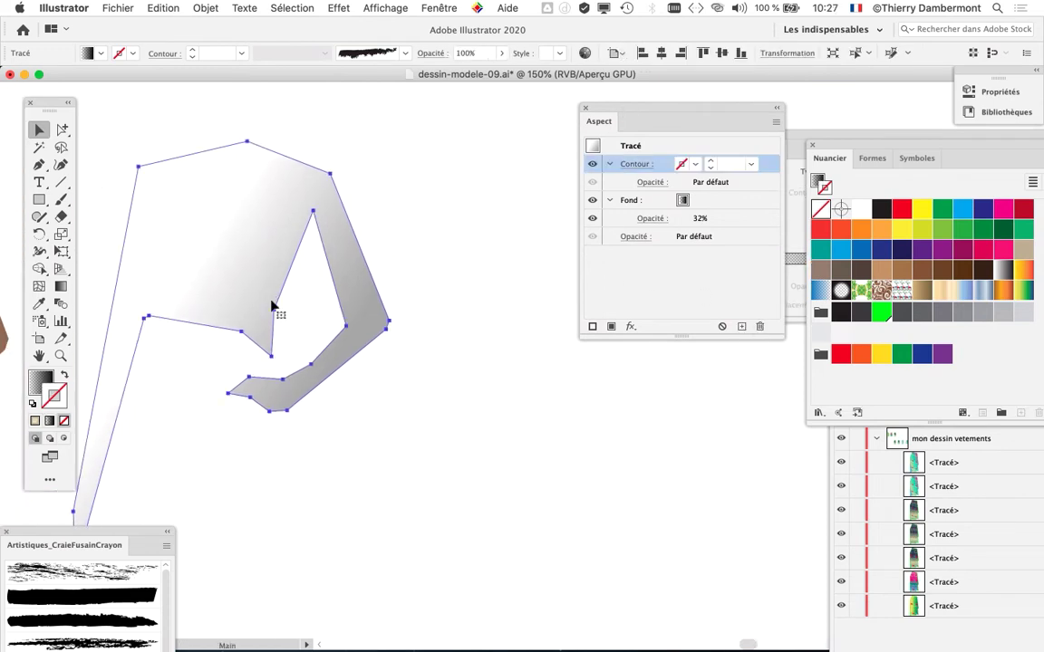
pyautogui.click(437, 7)
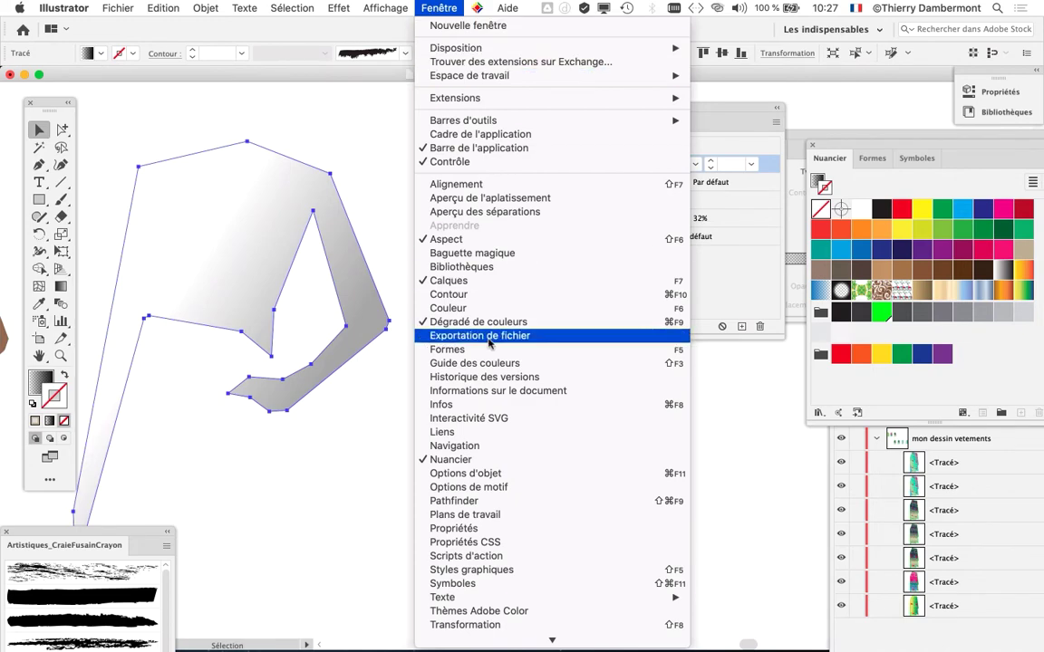
pyautogui.scroll(-3, 489, 490)
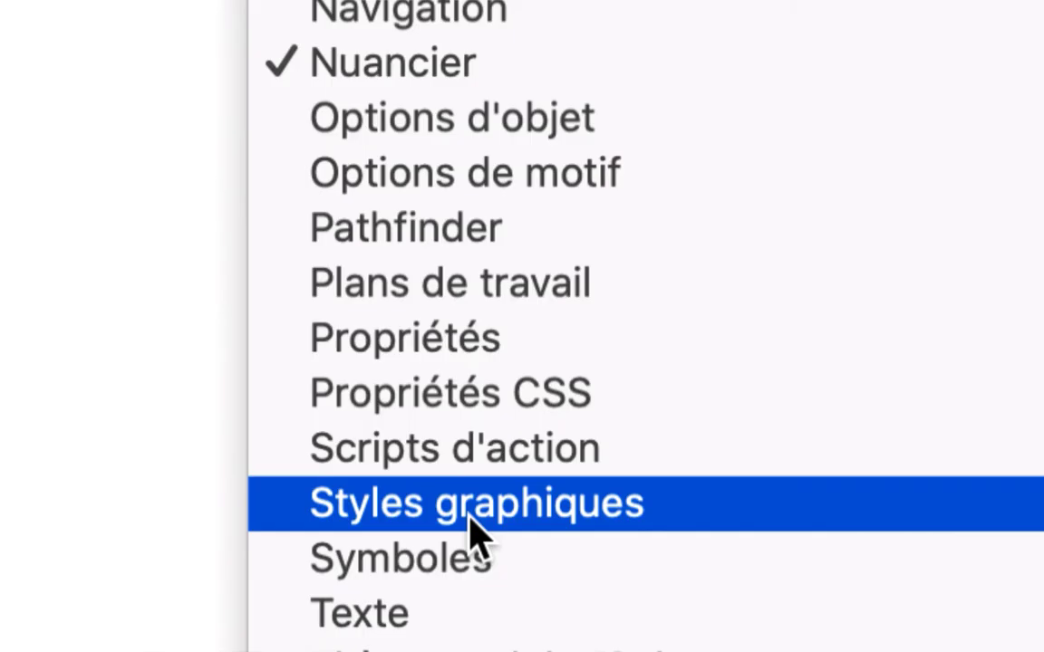
pyautogui.click(471, 504)
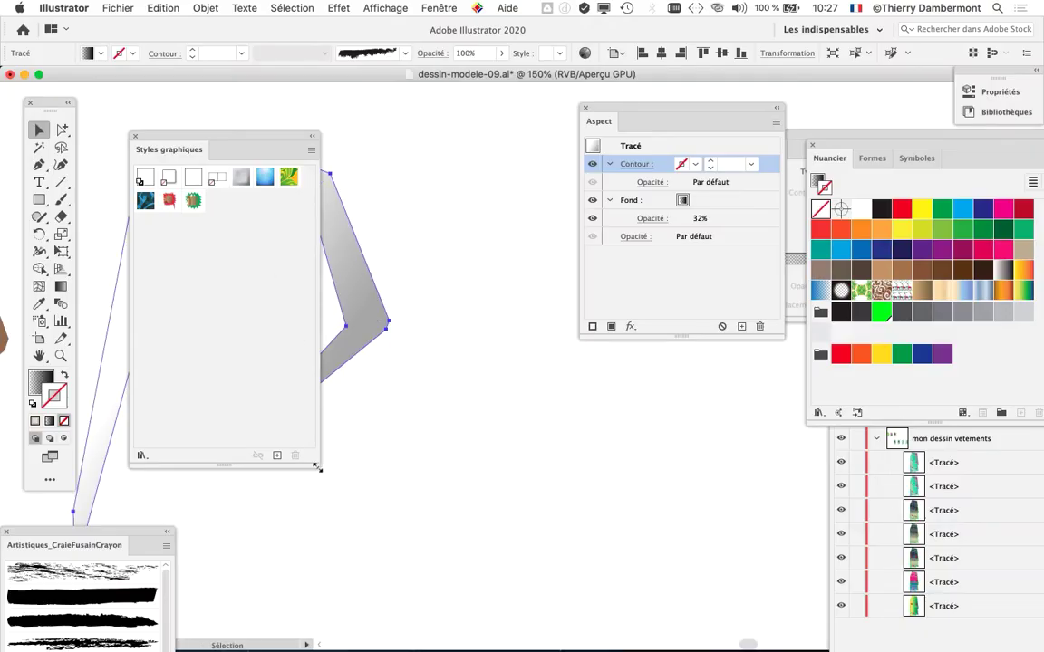
# Save the selected duplicate's semi-transparent gradient appearance as a new graphic style
pyautogui.moveTo(319, 467); pyautogui.dragTo(305, 297)
pyautogui.moveTo(217, 138); pyautogui.dragTo(493, 115)
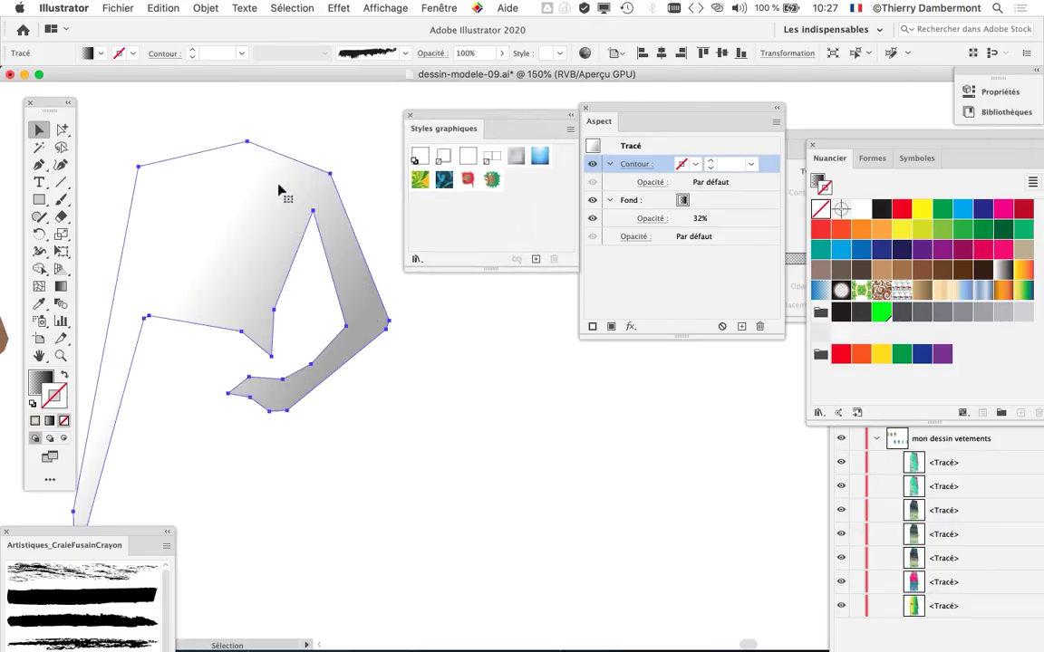
pyautogui.moveTo(637, 110); pyautogui.dragTo(775, 119)
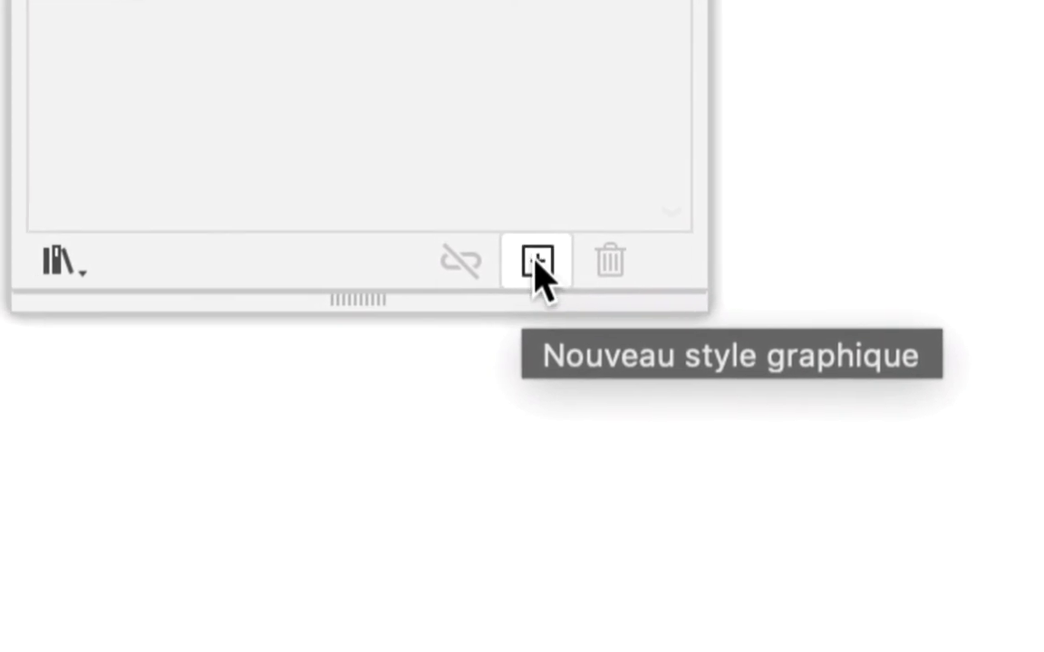
pyautogui.click(536, 263)
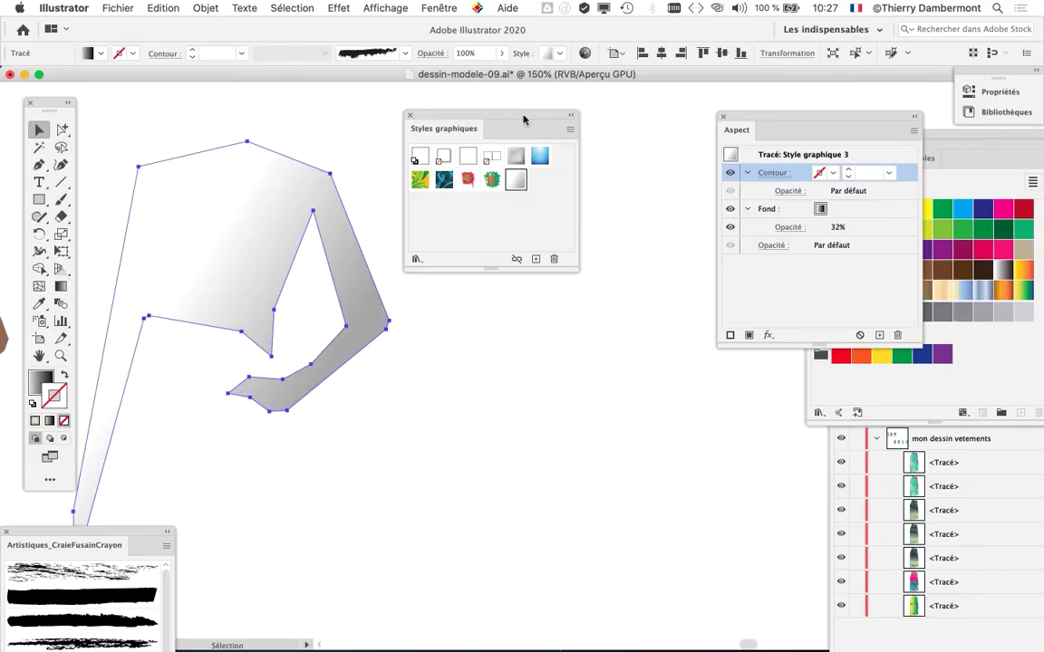
pyautogui.moveTo(527, 116); pyautogui.dragTo(565, 154)
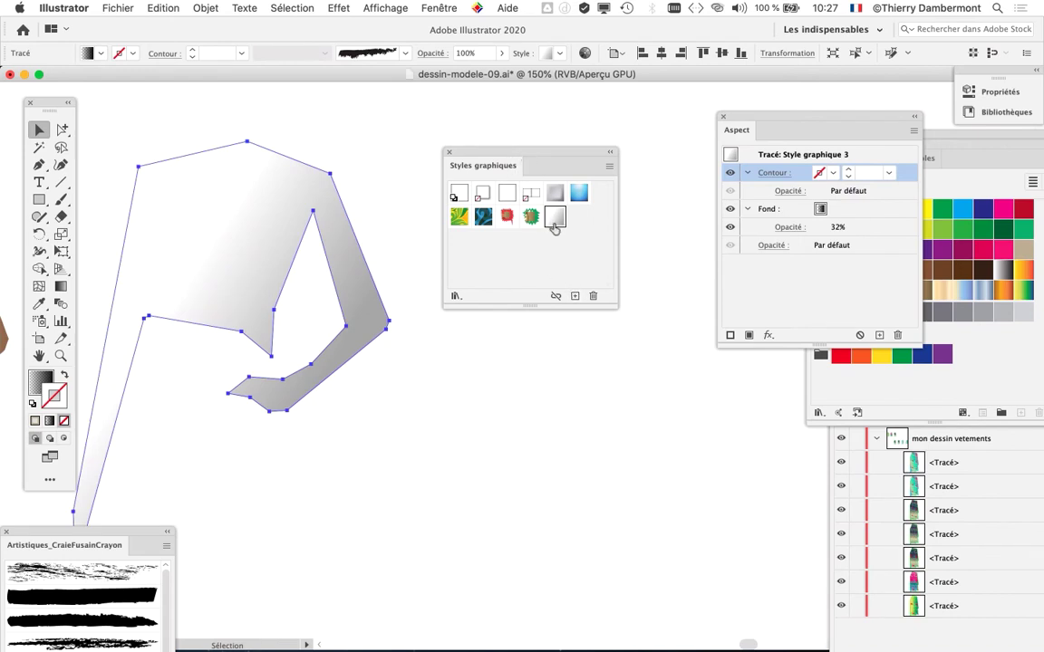
pyautogui.press('a')
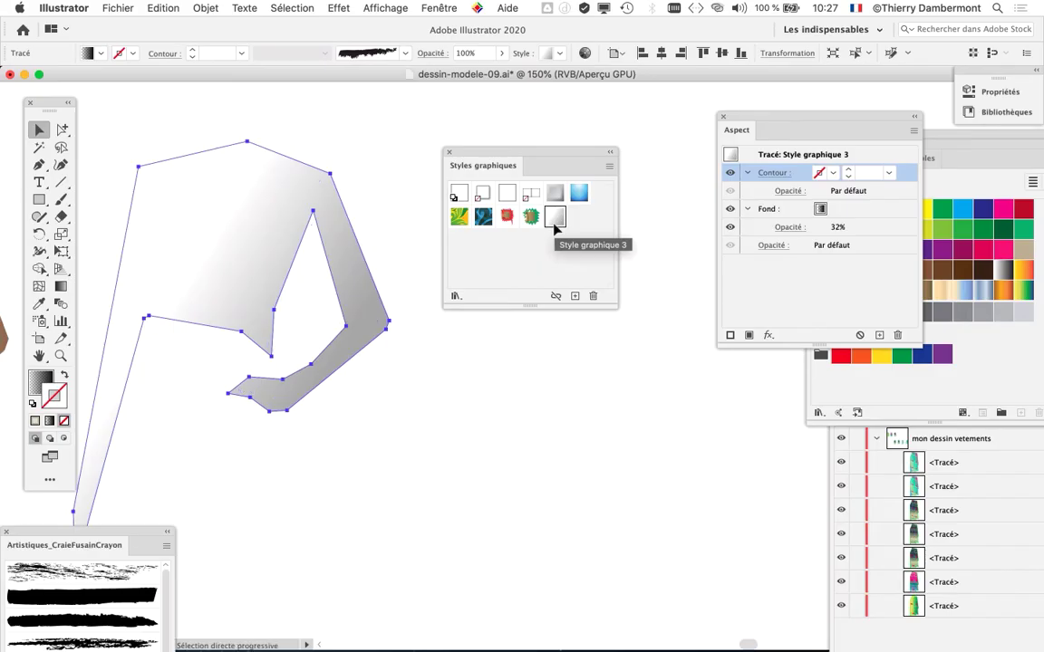
pyautogui.click(553, 226)
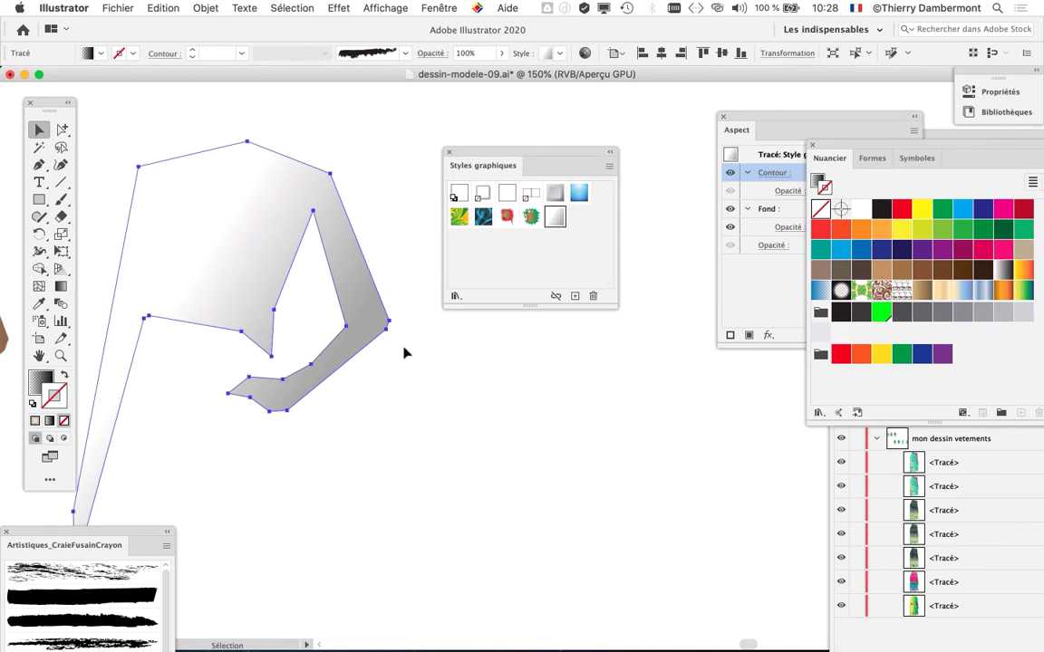
# Delete the gradient-only duplicate of the body beside the rightmost figure
pyautogui.scroll(-2, 338, 437)
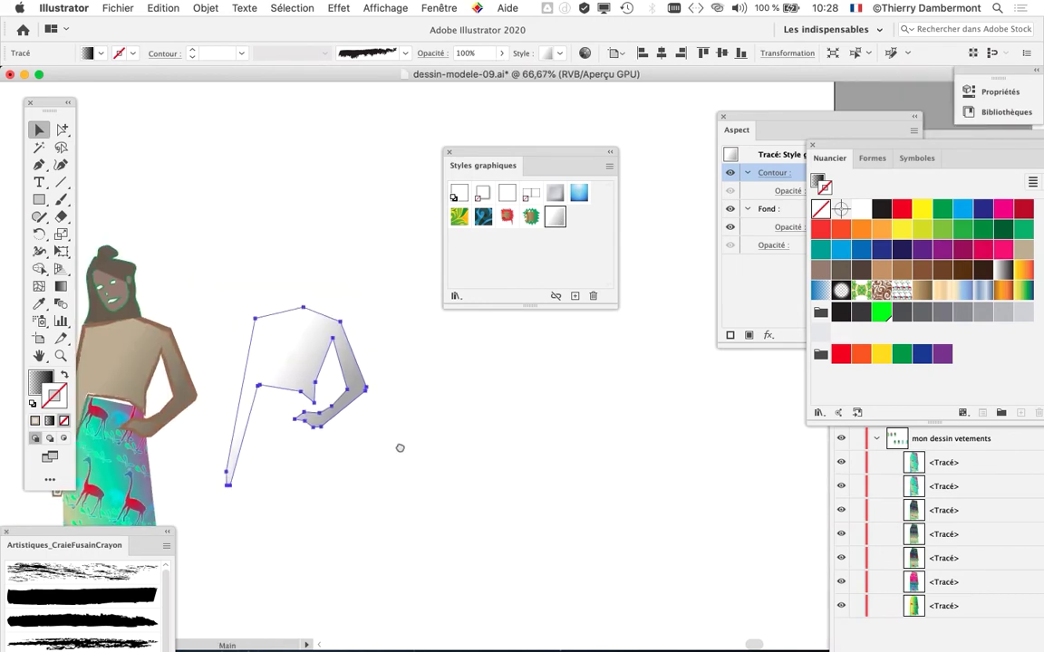
pyautogui.hscroll(-5, 567, 358)
pyautogui.moveTo(525, 149); pyautogui.dragTo(595, 478)
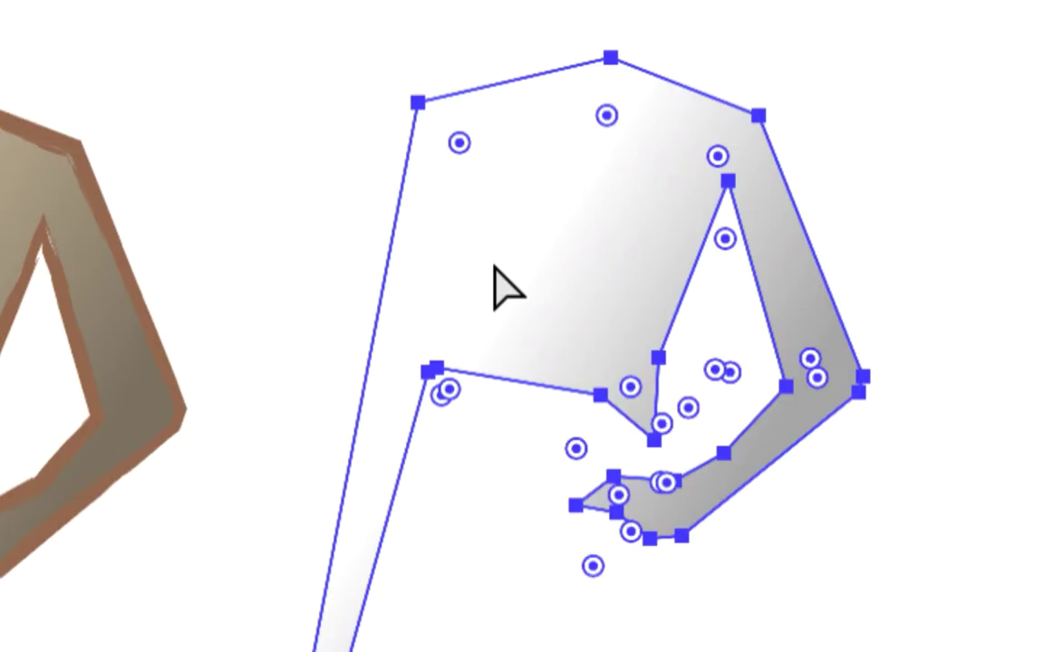
pyautogui.click(494, 288)
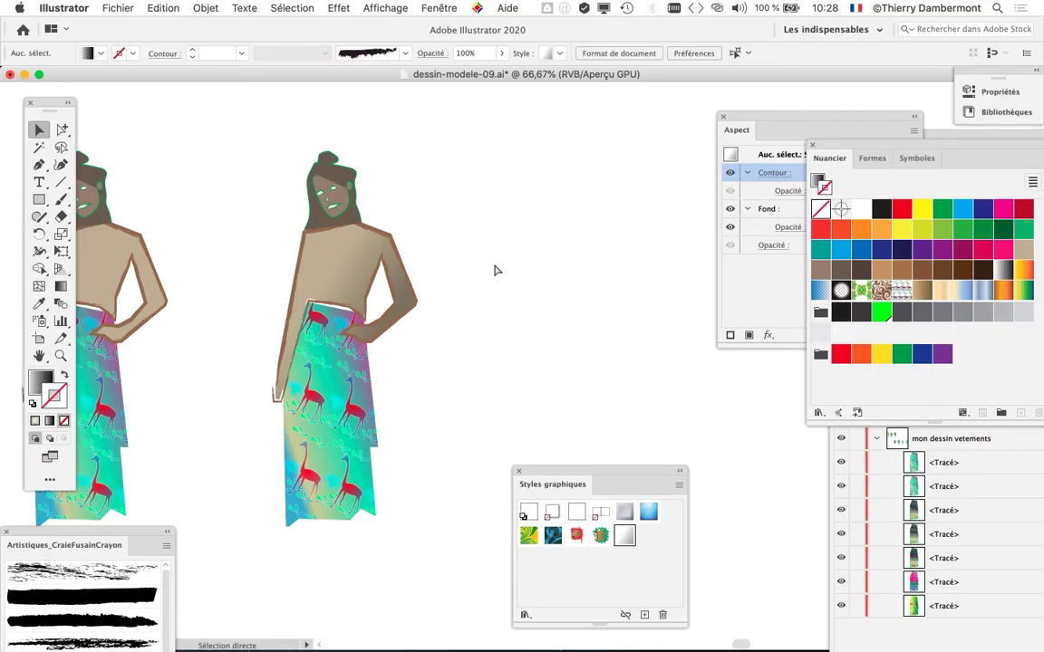
pyautogui.moveTo(598, 486); pyautogui.dragTo(494, 156)
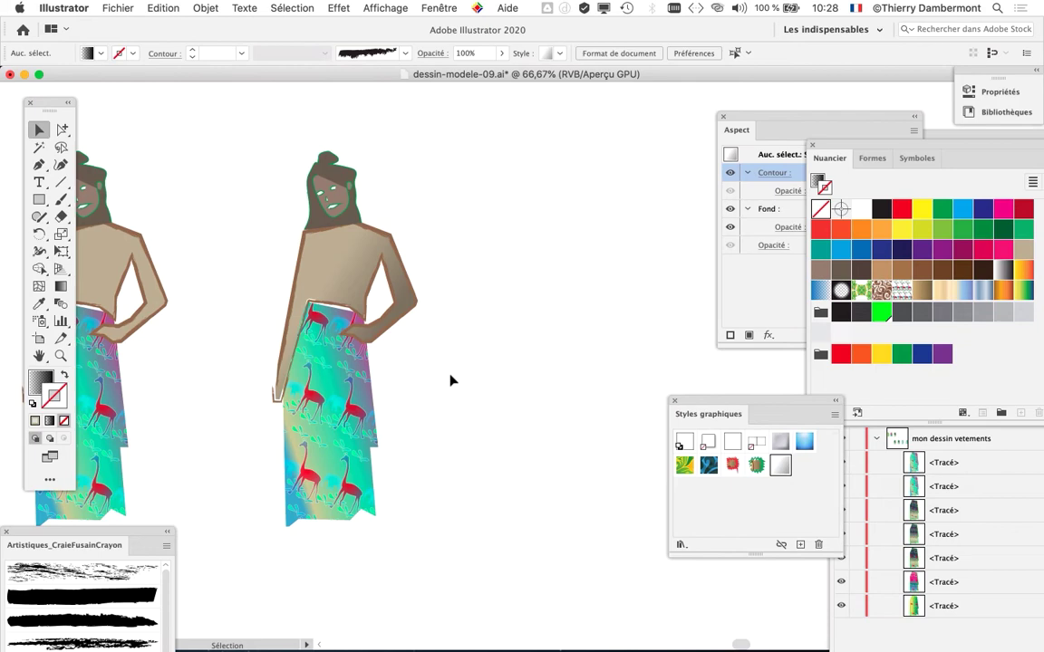
# Select the giraffe-patterned skirt of the rightmost figure
pyautogui.scroll(-1, 435, 396)
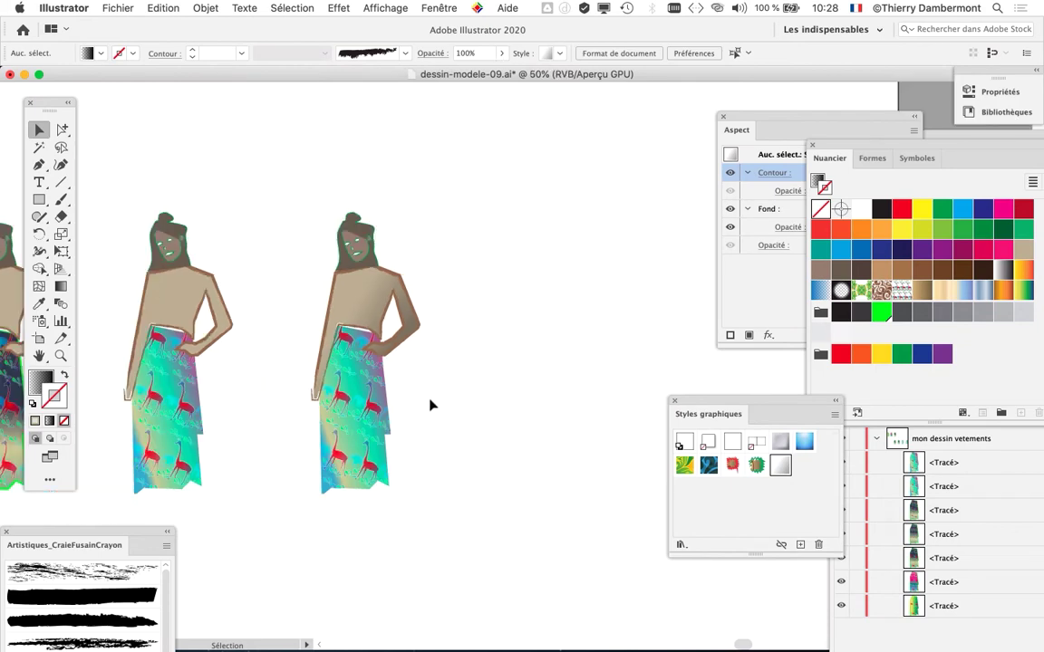
pyautogui.scroll(1, 334, 375)
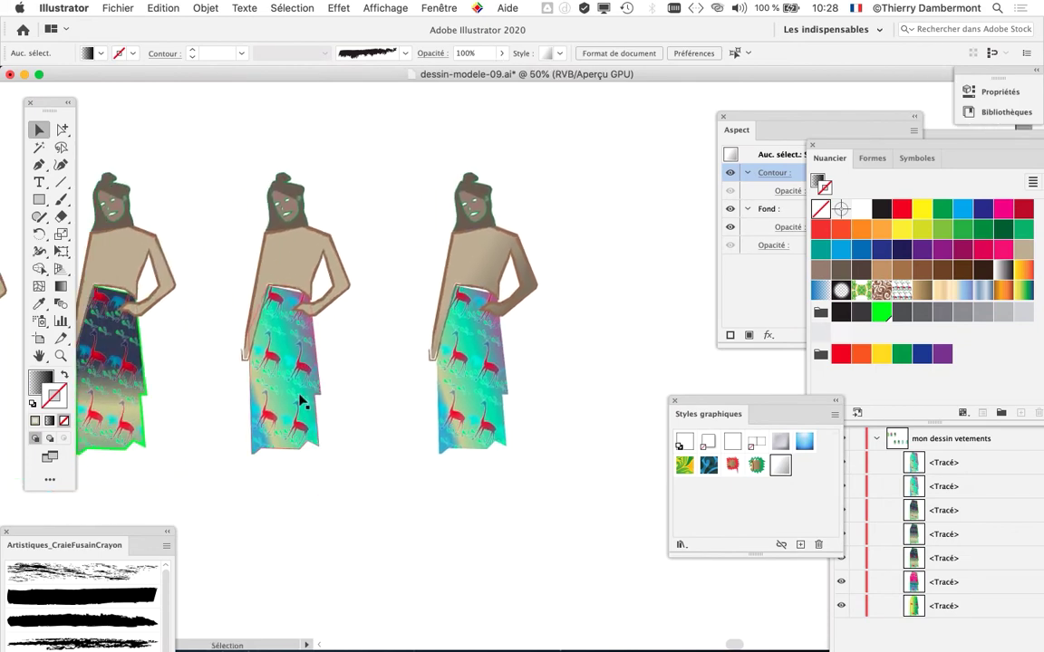
pyautogui.scroll(1, 300, 400)
pyautogui.scroll(-2, 304, 398)
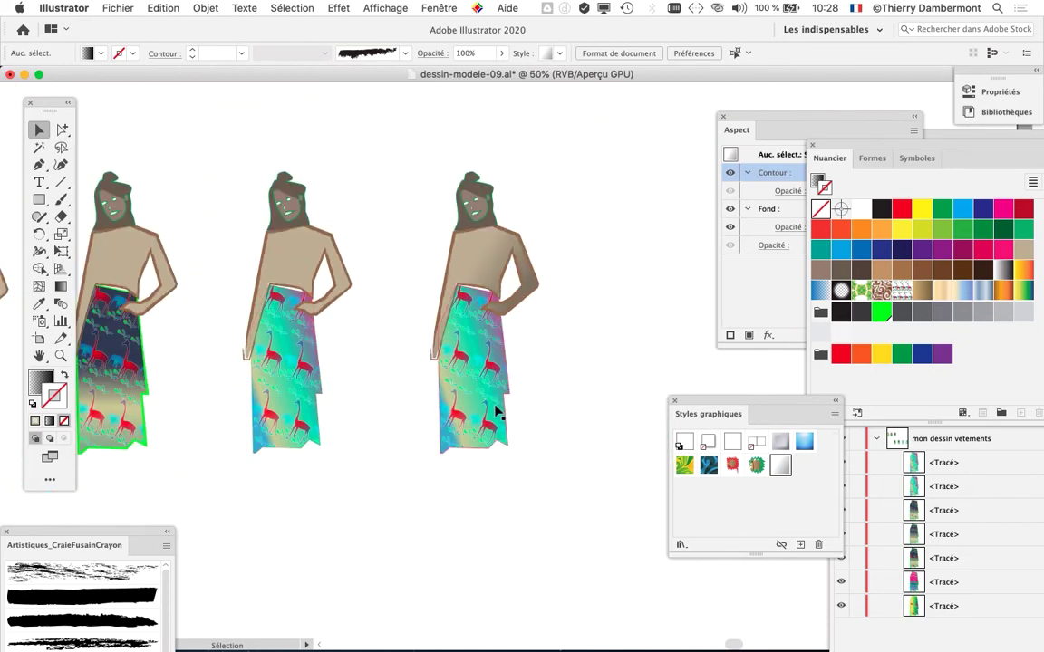
pyautogui.scroll(3, 501, 399)
pyautogui.hscroll(2, 501, 396)
pyautogui.scroll(2, 401, 350)
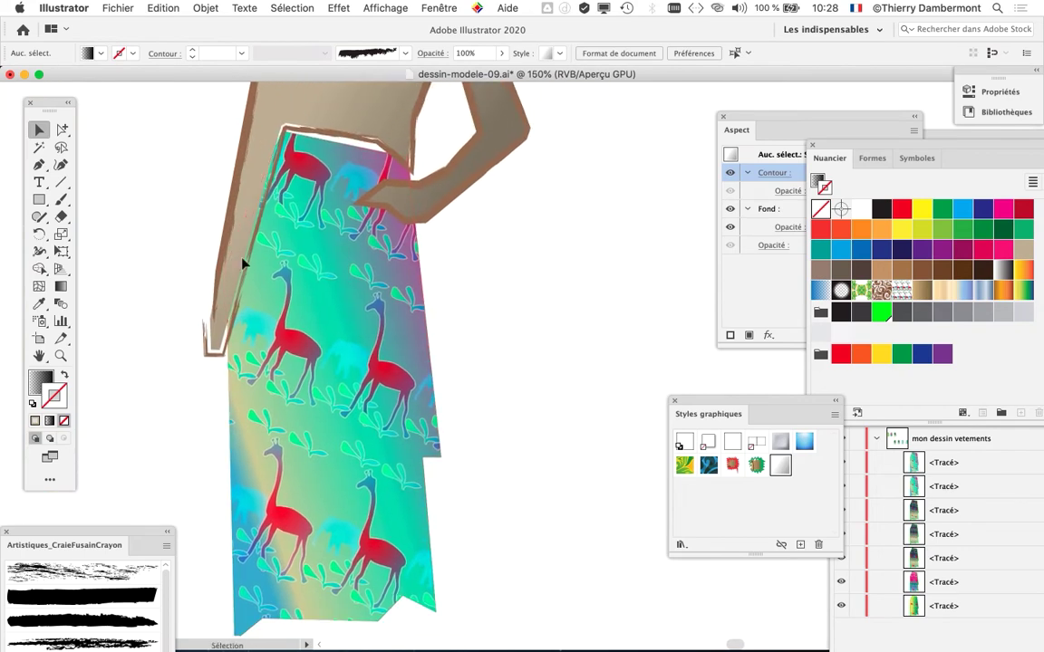
pyautogui.click(350, 243)
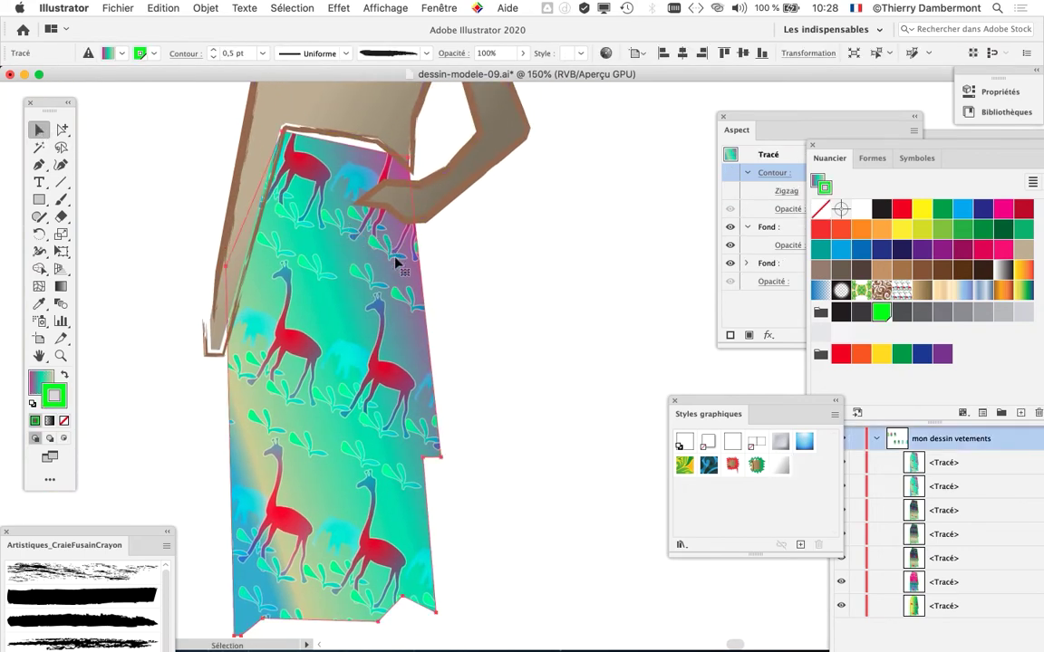
pyautogui.scroll(-2, 382, 424)
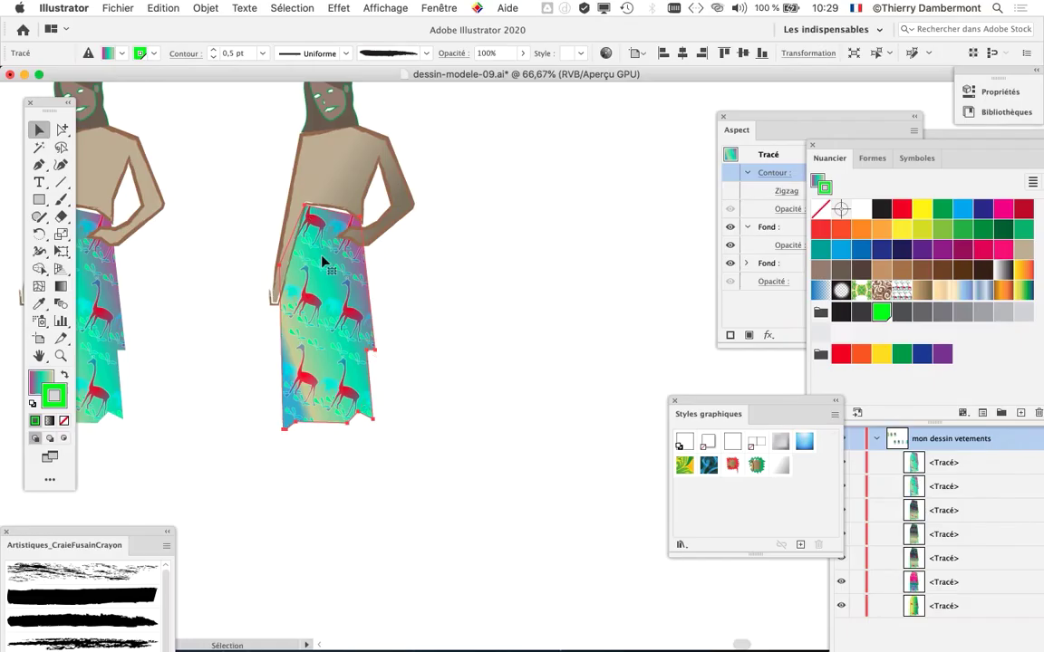
# Try the new gradient style, Style graphique 3, on the selected skirt and undo its application
pyautogui.moveTo(724, 399); pyautogui.dragTo(520, 122)
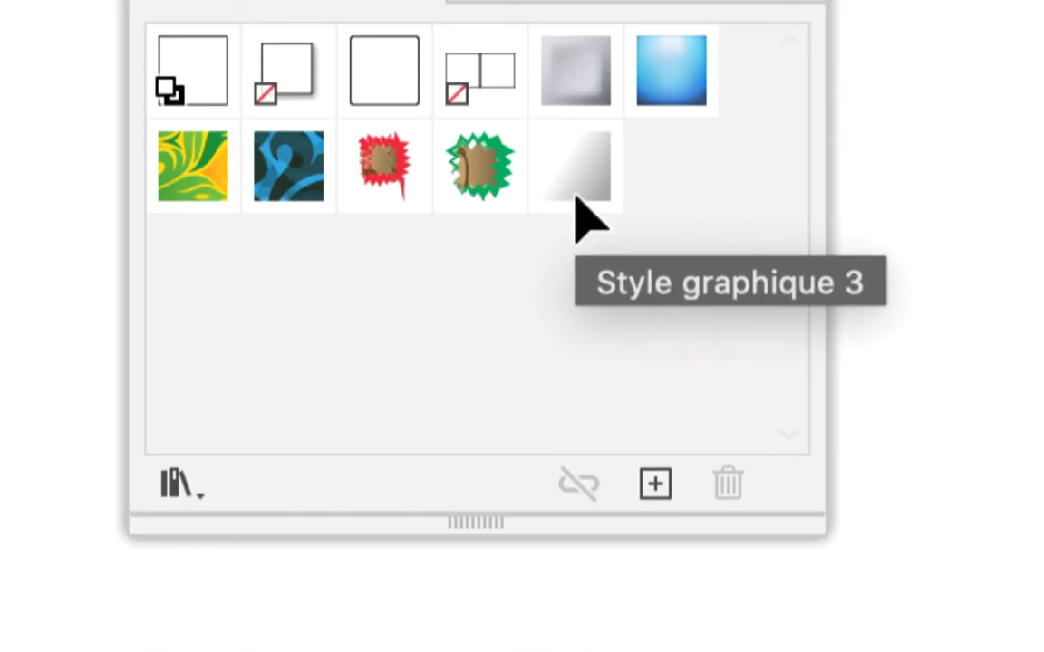
pyautogui.click(579, 211)
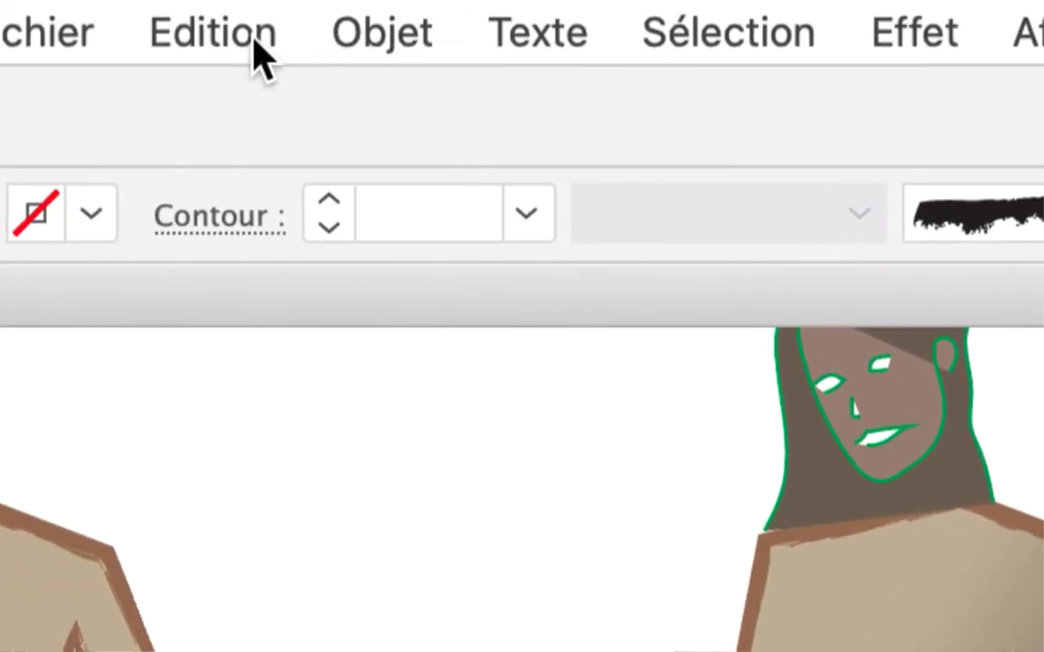
pyautogui.click(260, 55)
pyautogui.click(272, 104)
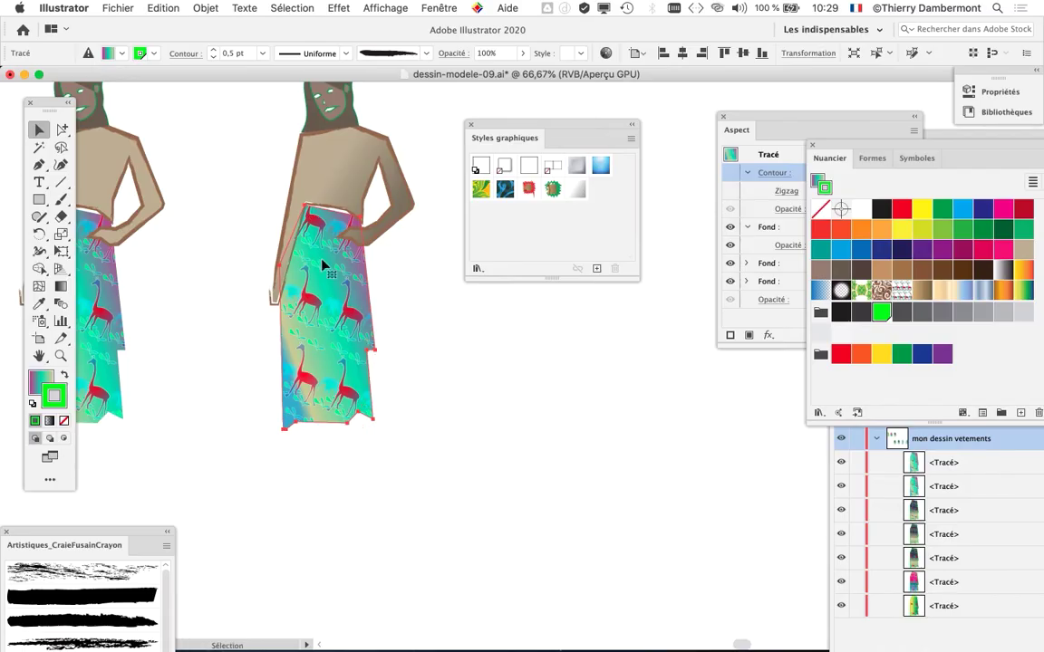
# Move the skirt's black gradient fill above its multicolour gradient fill and below the pattern fill in the appearance stack
pyautogui.moveTo(596, 126)
pyautogui.mouseDown()
pyautogui.moveTo(421, 543)
pyautogui.moveTo(412, 496)
pyautogui.mouseUp()
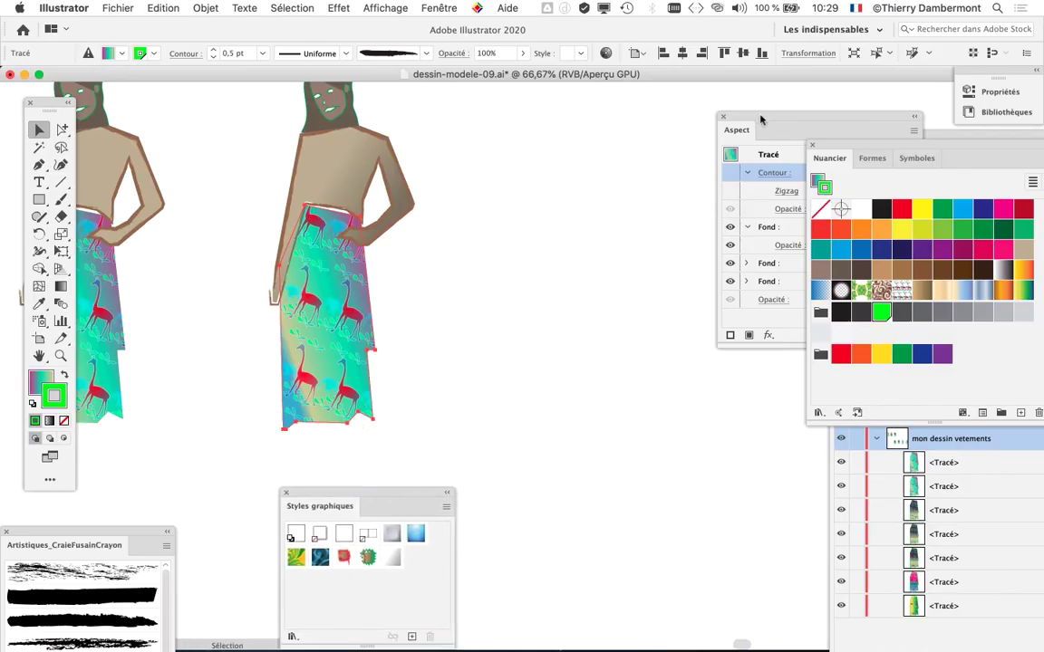
pyautogui.moveTo(761, 119); pyautogui.dragTo(560, 135)
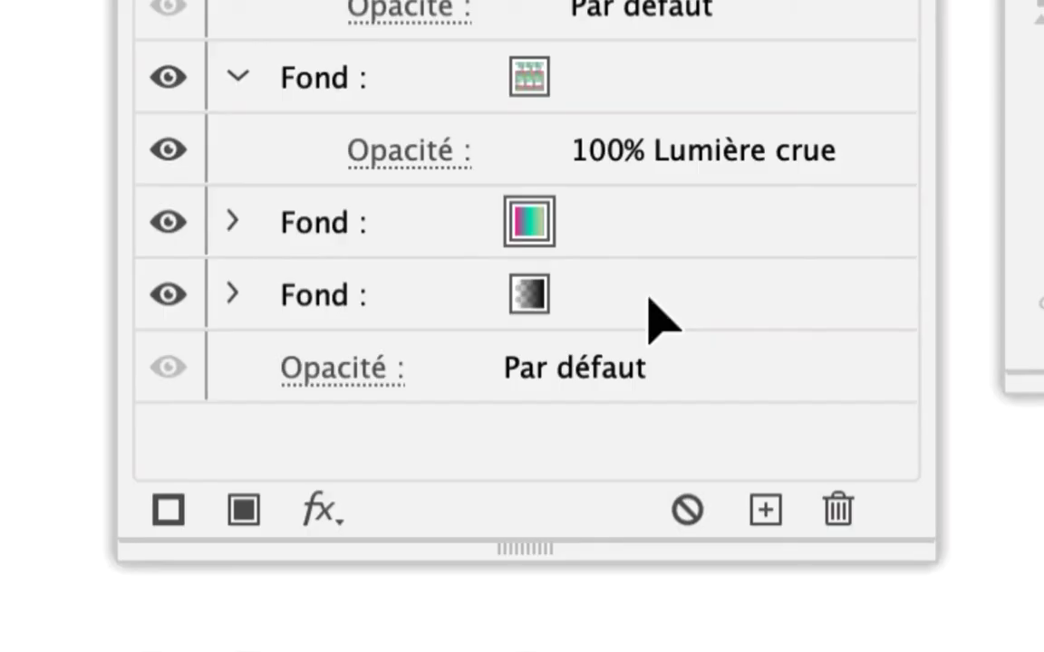
pyautogui.click(660, 313)
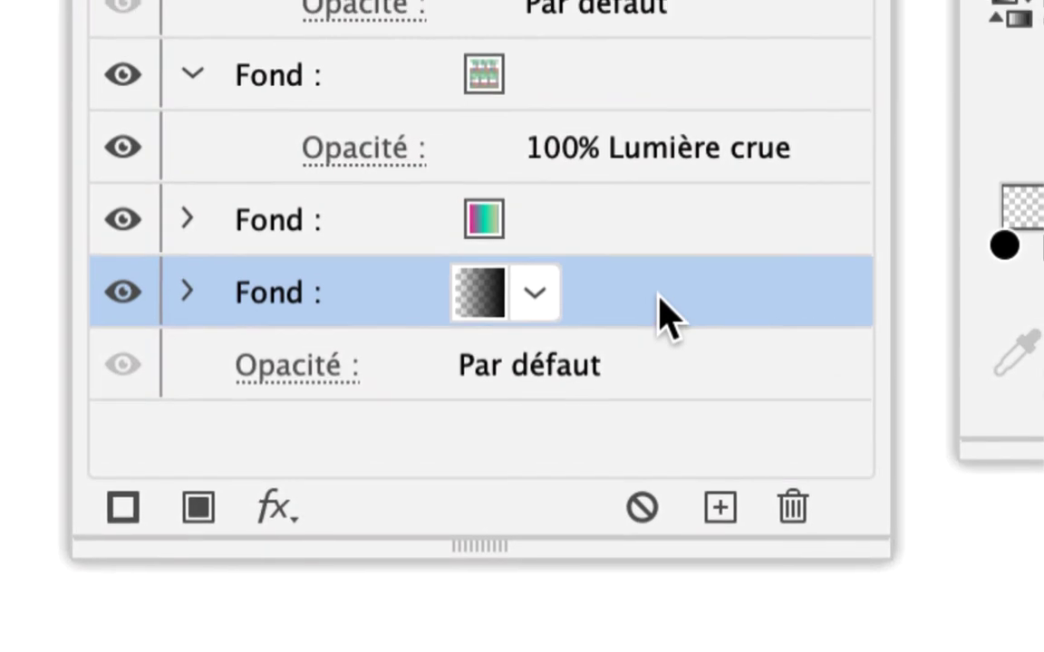
pyautogui.moveTo(658, 295); pyautogui.dragTo(643, 184)
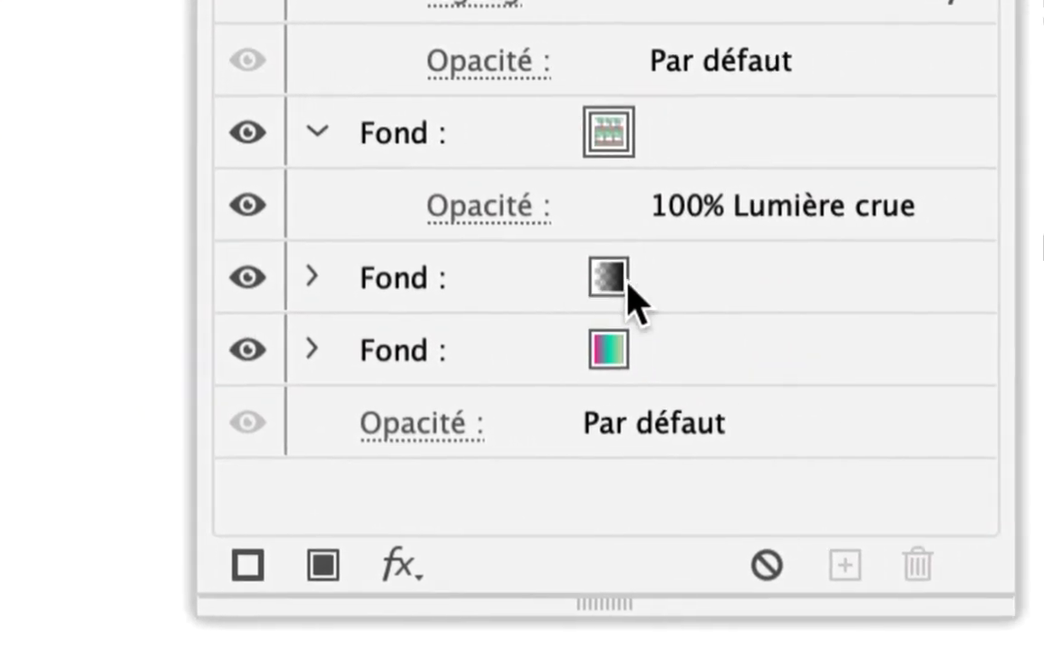
# Redraw the skirt's black transparent gradient with the Gradient tool so that the shading darkens the skirt's right side
pyautogui.click(627, 283)
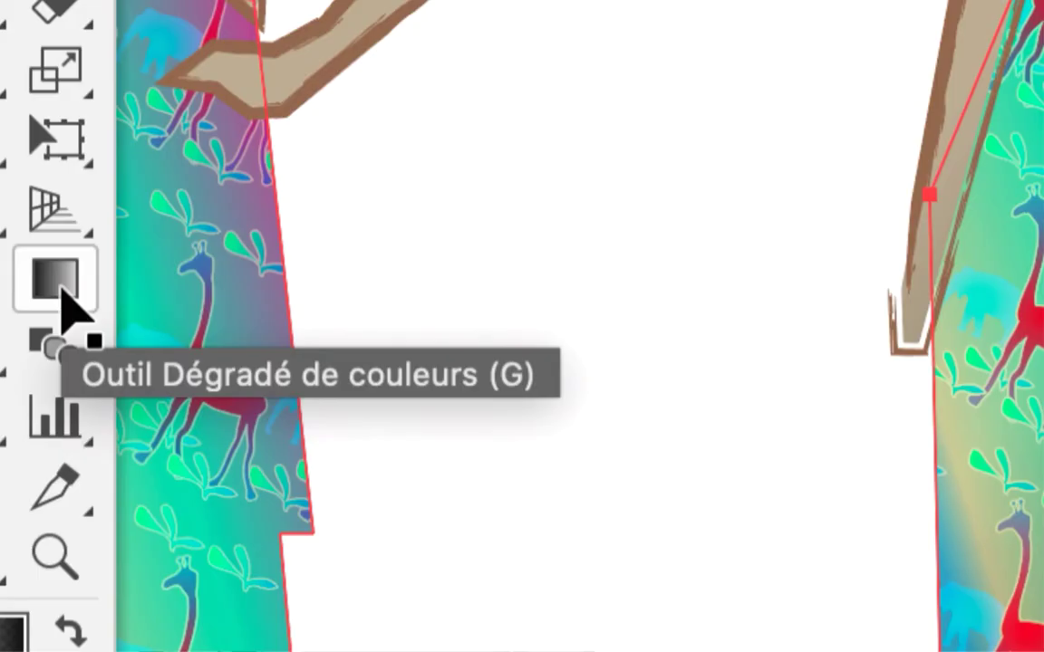
pyautogui.click(60, 287)
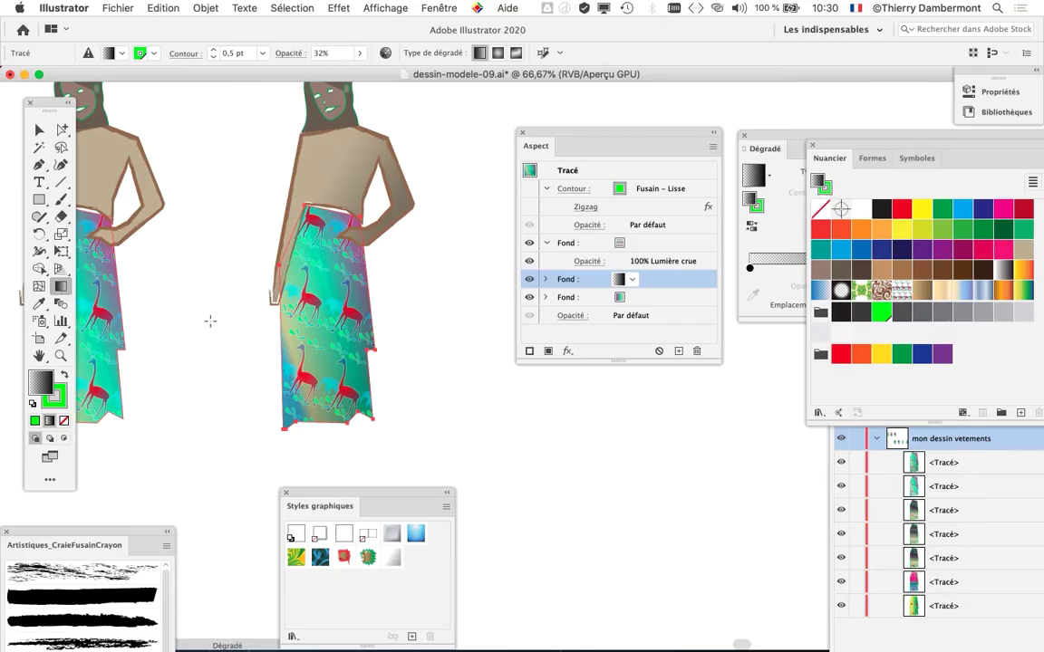
pyautogui.moveTo(306, 301); pyautogui.dragTo(282, 376)
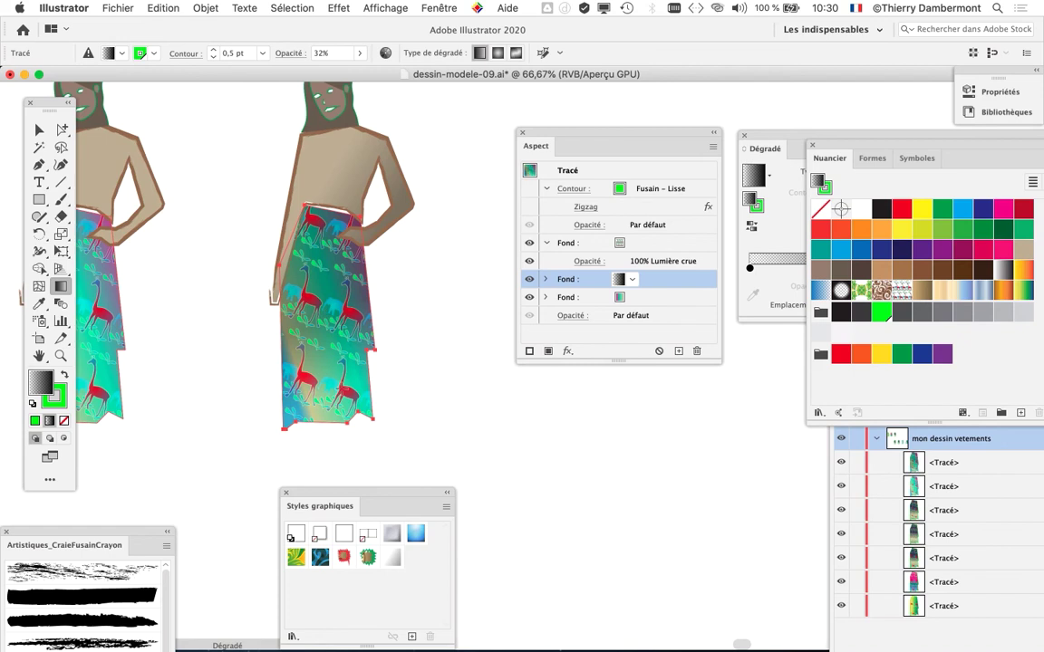
pyautogui.moveTo(317, 327)
pyautogui.mouseDown()
pyautogui.moveTo(329, 364)
pyautogui.moveTo(345, 351)
pyautogui.moveTo(320, 310)
pyautogui.mouseUp()
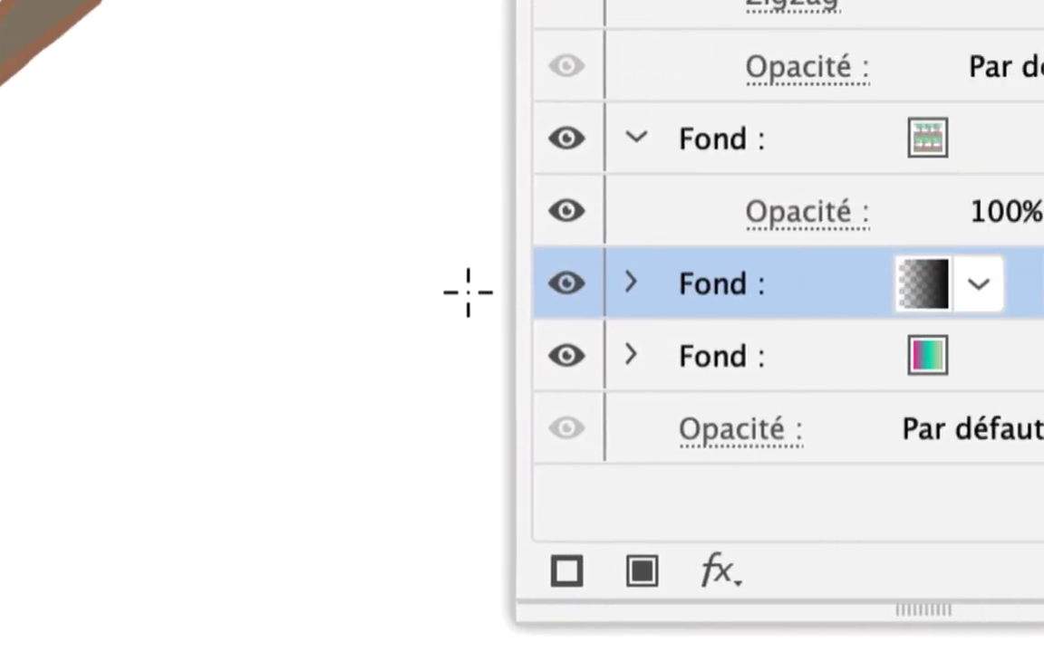
# Set the opacity of the skirt's black gradient fill to 60%
pyautogui.click(507, 281)
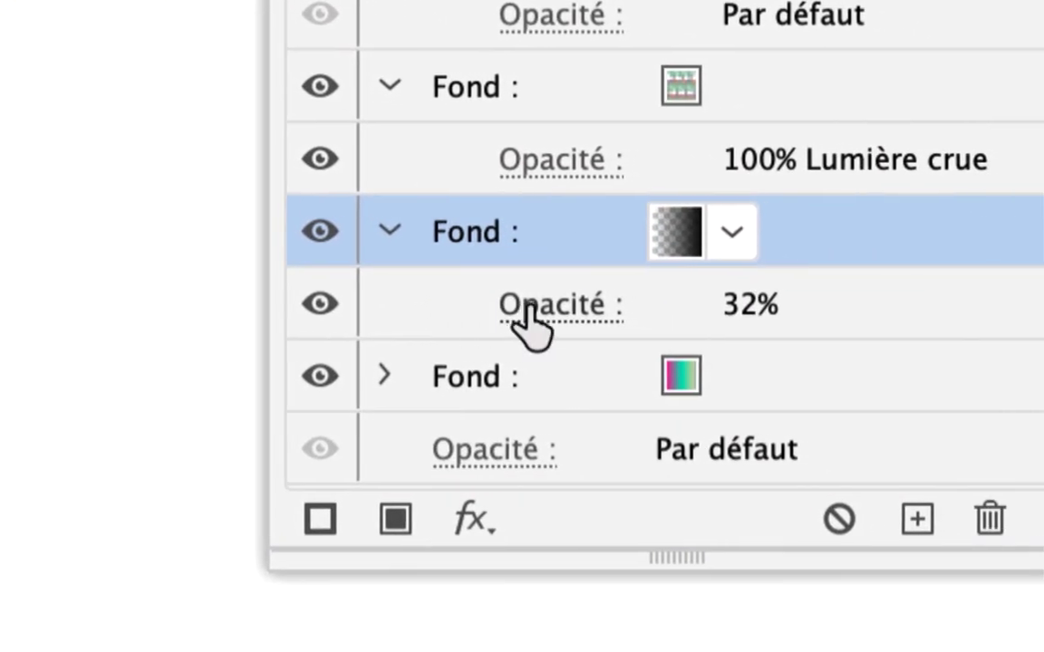
pyautogui.click(530, 307)
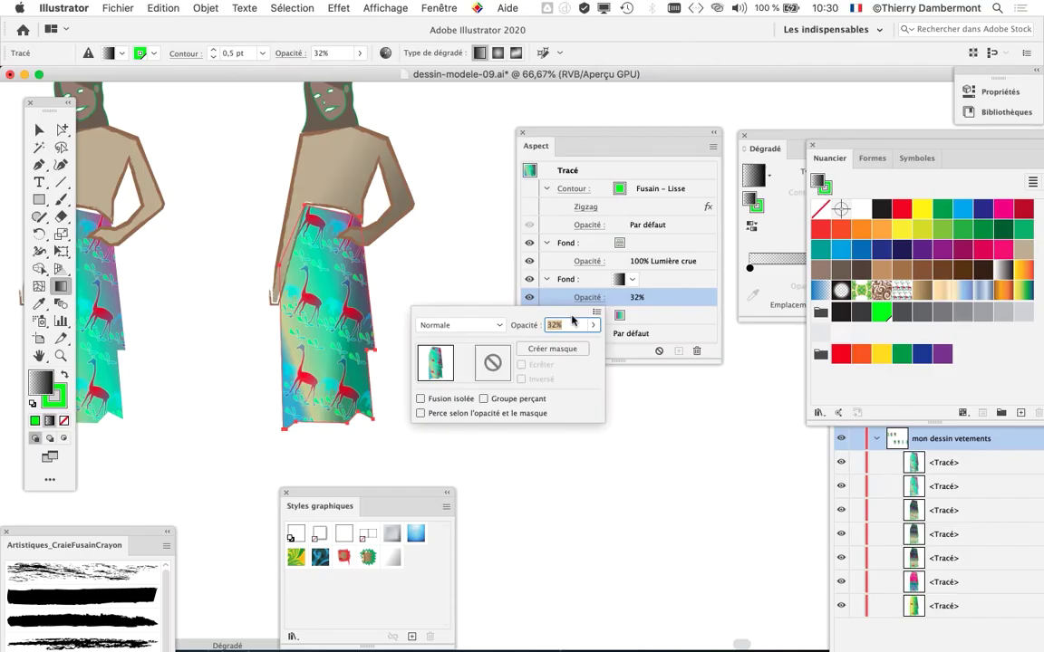
pyautogui.moveTo(593, 328); pyautogui.dragTo(574, 338)
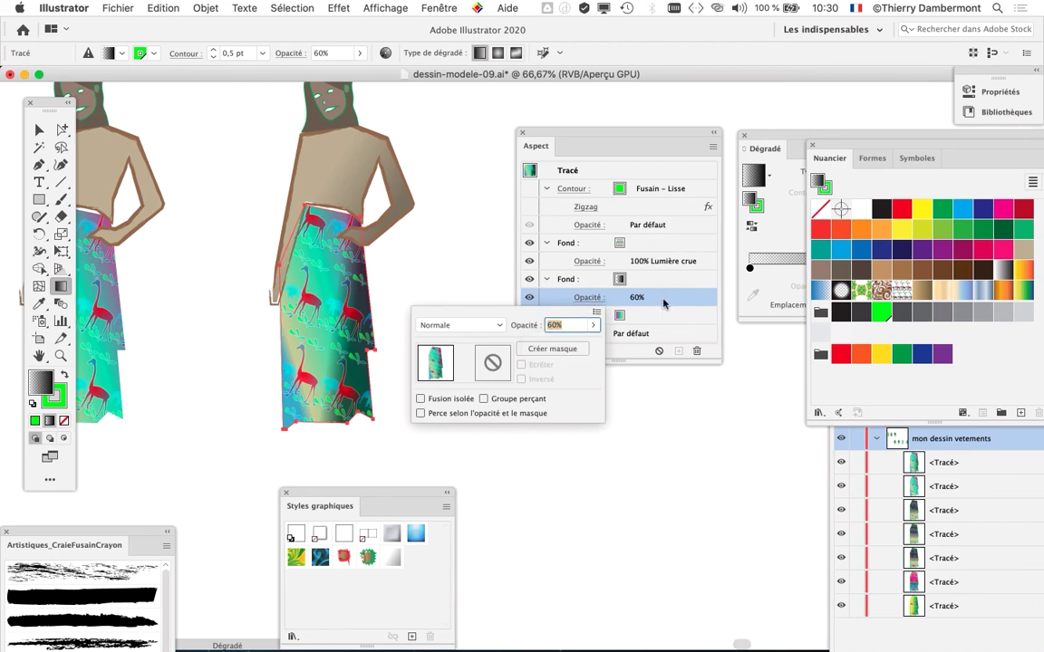
pyautogui.click(533, 133)
# Toggle the visibility of the skirt's black gradient fill to compare the pattern with and without shading
pyautogui.scroll(4, 324, 291)
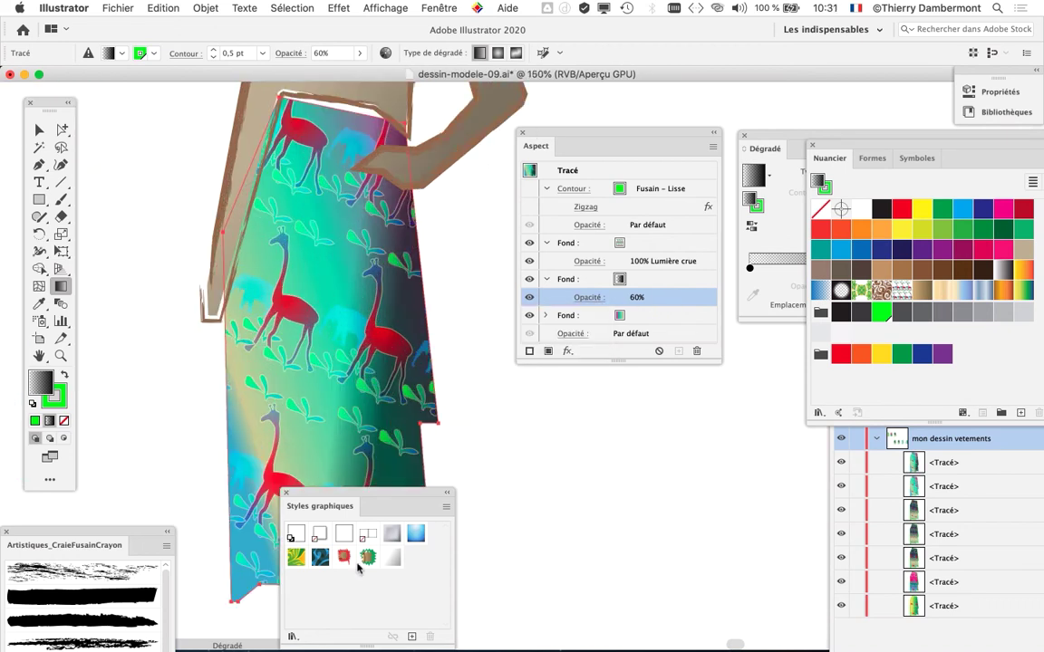
pyautogui.moveTo(376, 503); pyautogui.dragTo(670, 494)
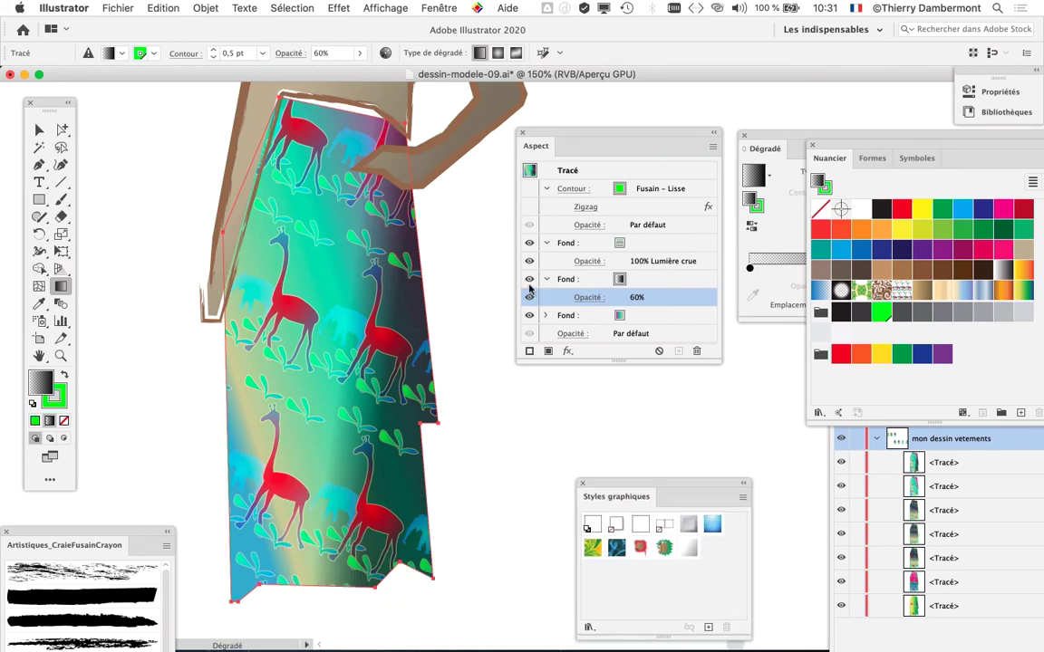
pyautogui.click(530, 281)
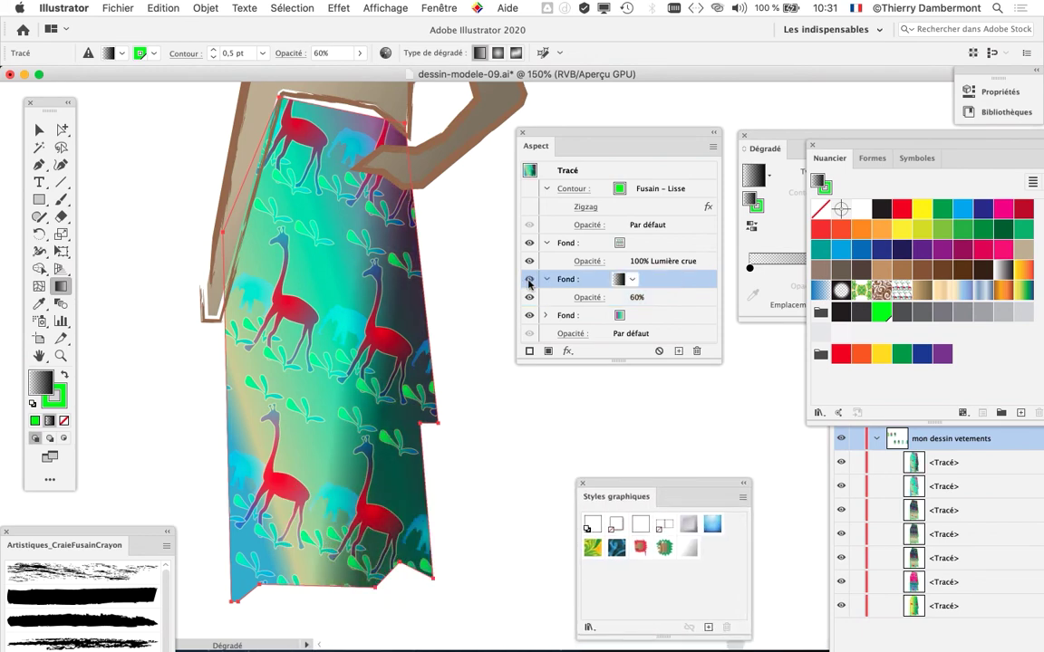
pyautogui.click(529, 280)
pyautogui.click(530, 280)
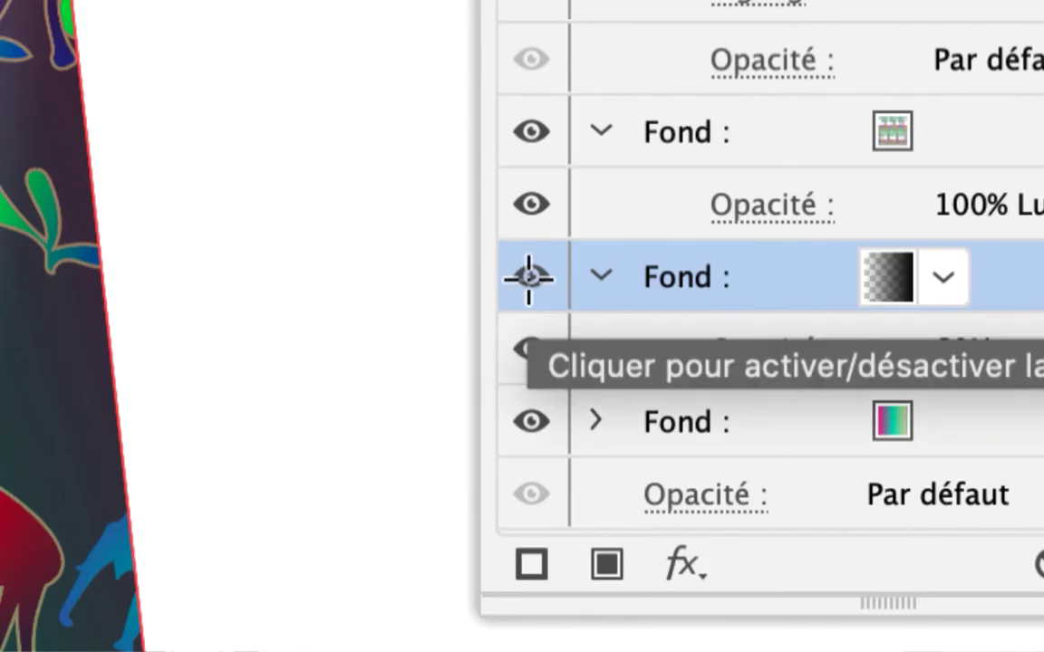
pyautogui.click(530, 277)
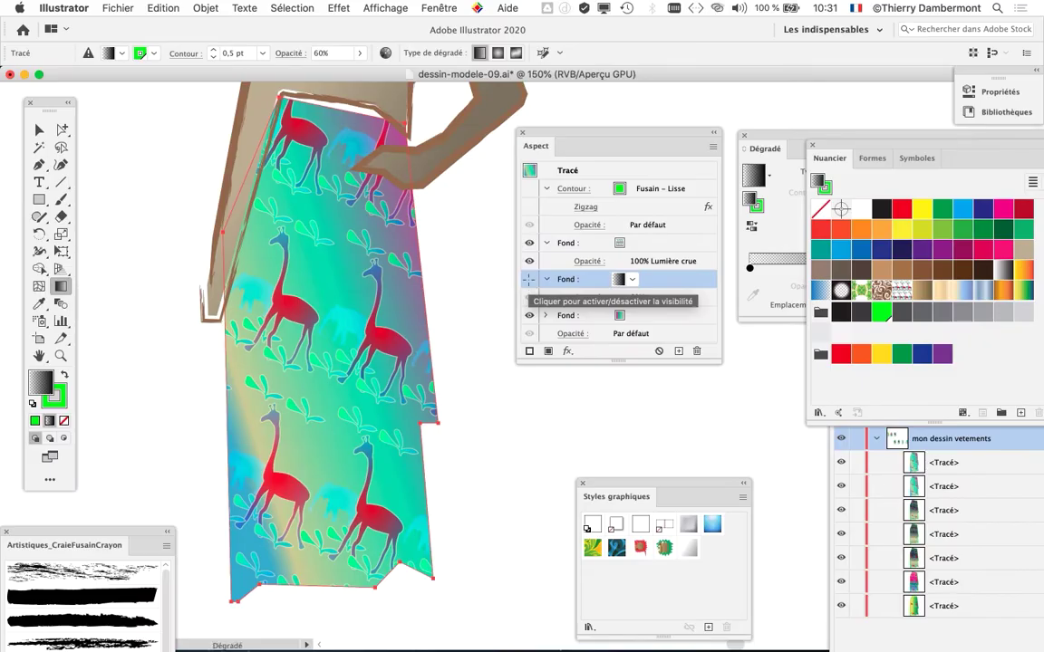
# Make the skirt's black gradient fill visible again, switching it off and on once more to check its effect beneath the pattern
pyautogui.click(529, 279)
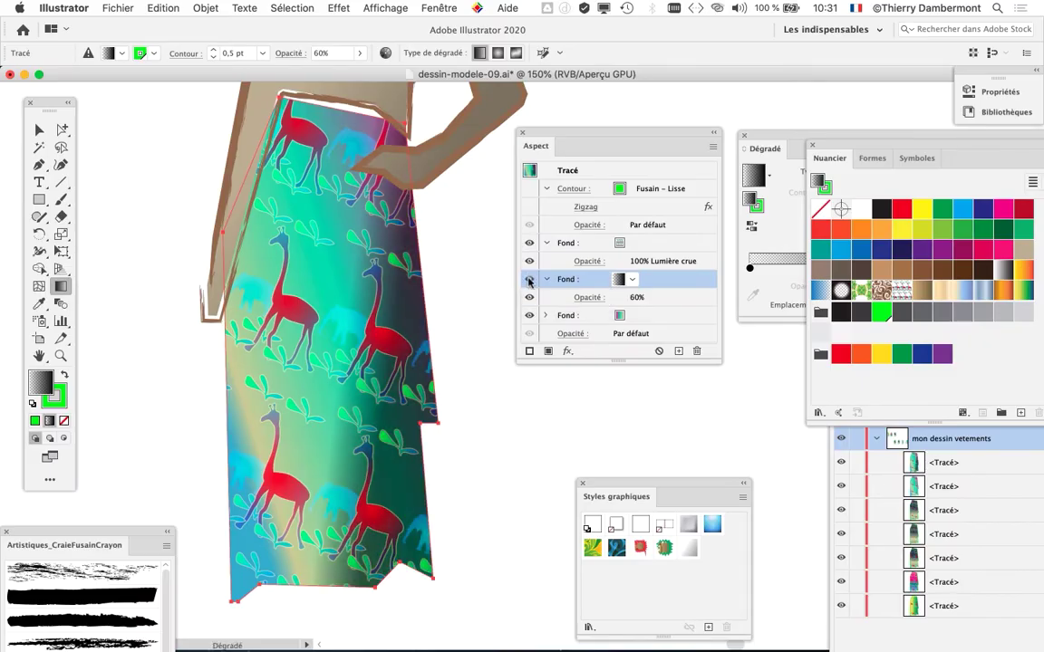
pyautogui.click(529, 280)
pyautogui.click(529, 281)
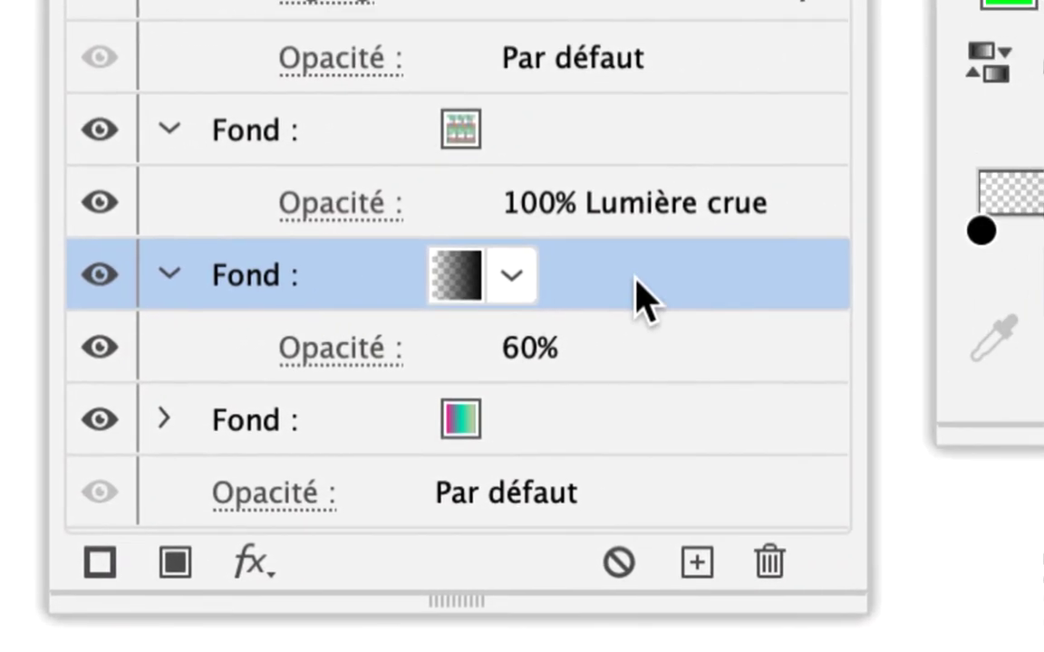
# Move the skirt's black gradient fill above the pattern fill in the appearance stack so that the shading also covers the giraffe motifs
pyautogui.moveTo(848, 281); pyautogui.dragTo(878, 99)
pyautogui.moveTo(634, 251); pyautogui.dragTo(641, 263)
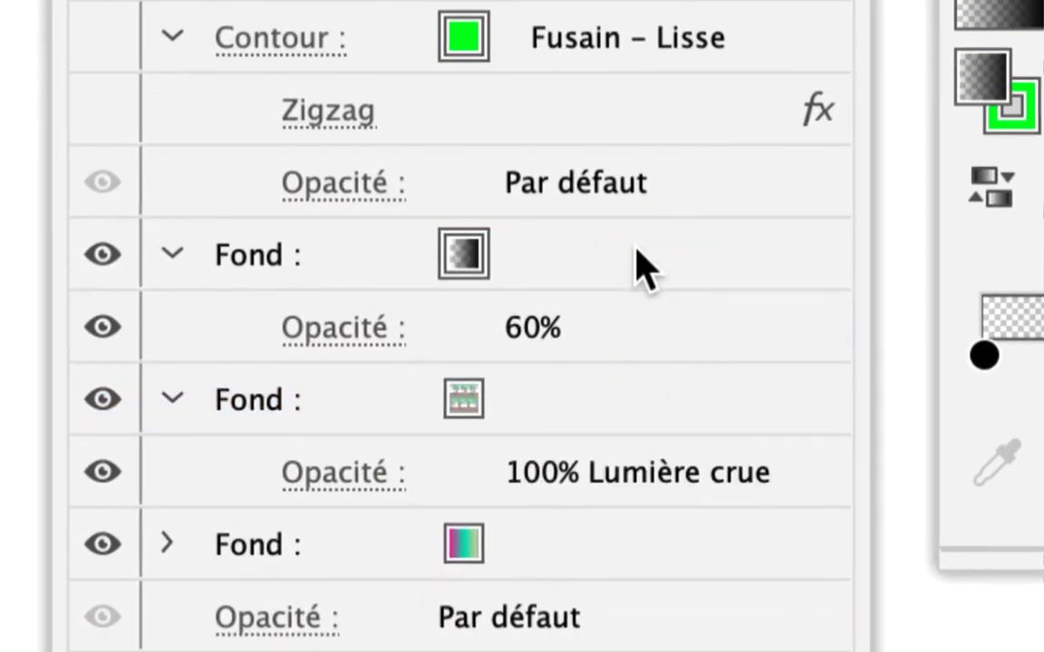
pyautogui.scroll(1, 386, 345)
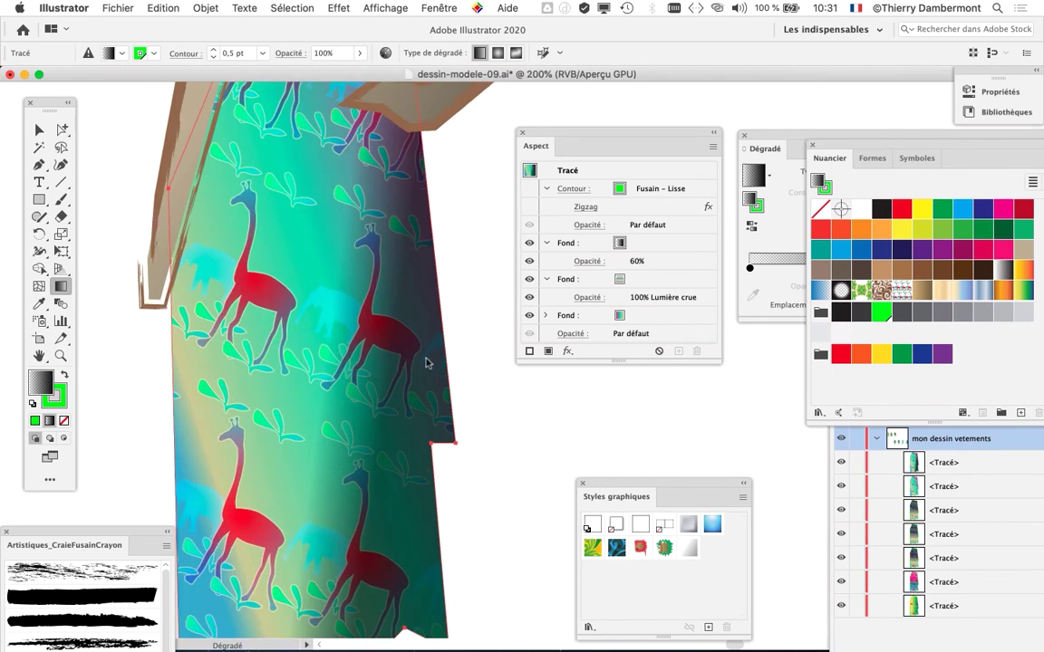
pyautogui.click(660, 243)
pyautogui.moveTo(663, 263); pyautogui.dragTo(667, 235)
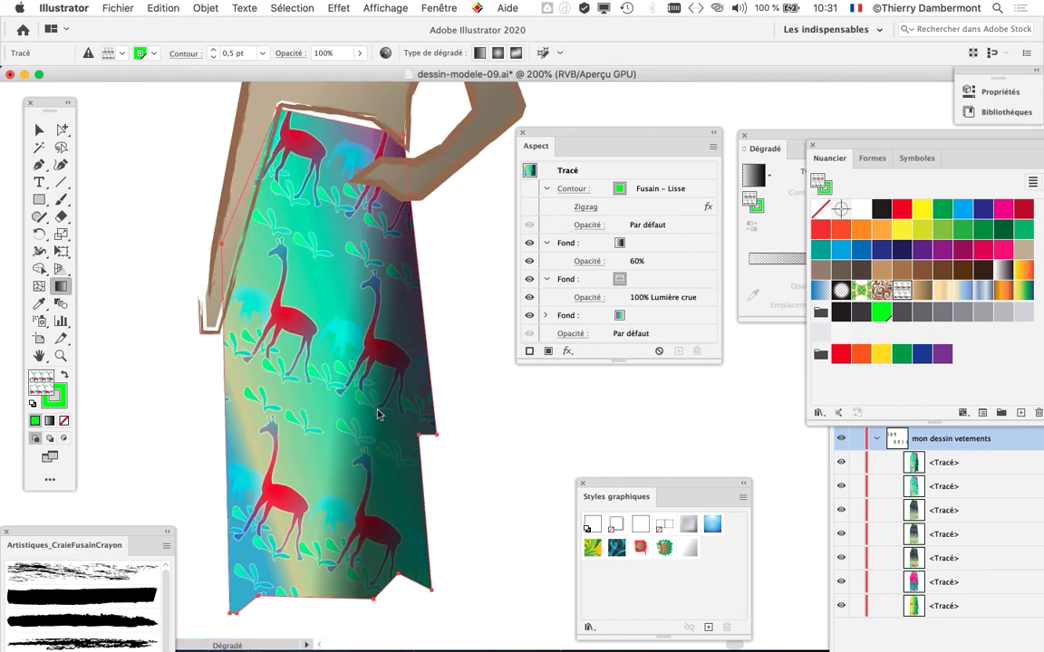
pyautogui.press('super+1')
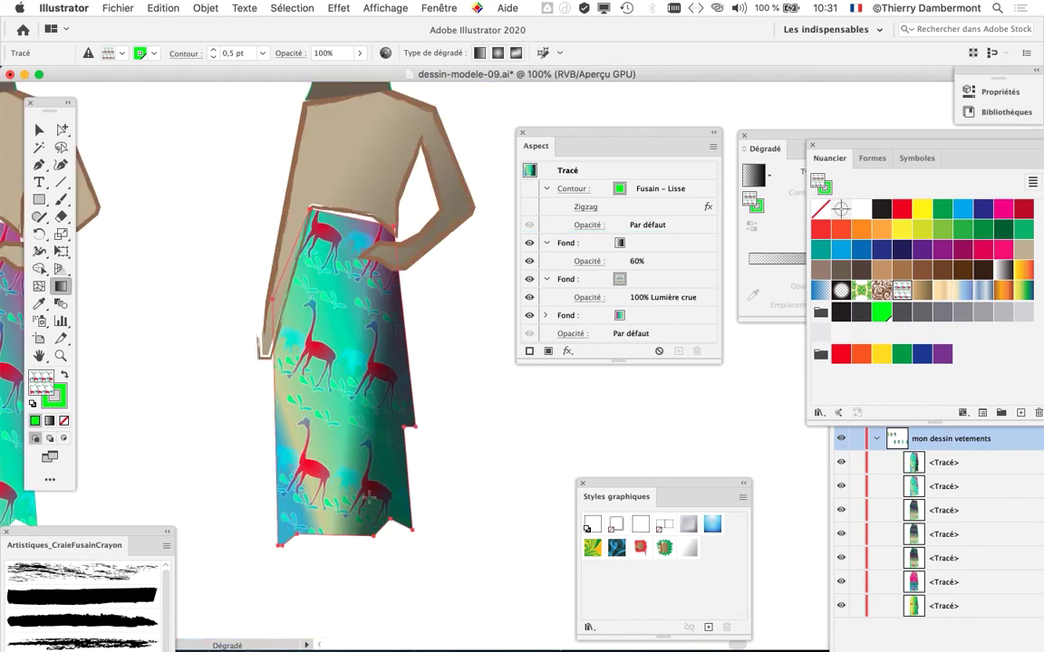
# Reduce the opacity of the skirt's black gradient fill to 41%
pyautogui.click(535, 243)
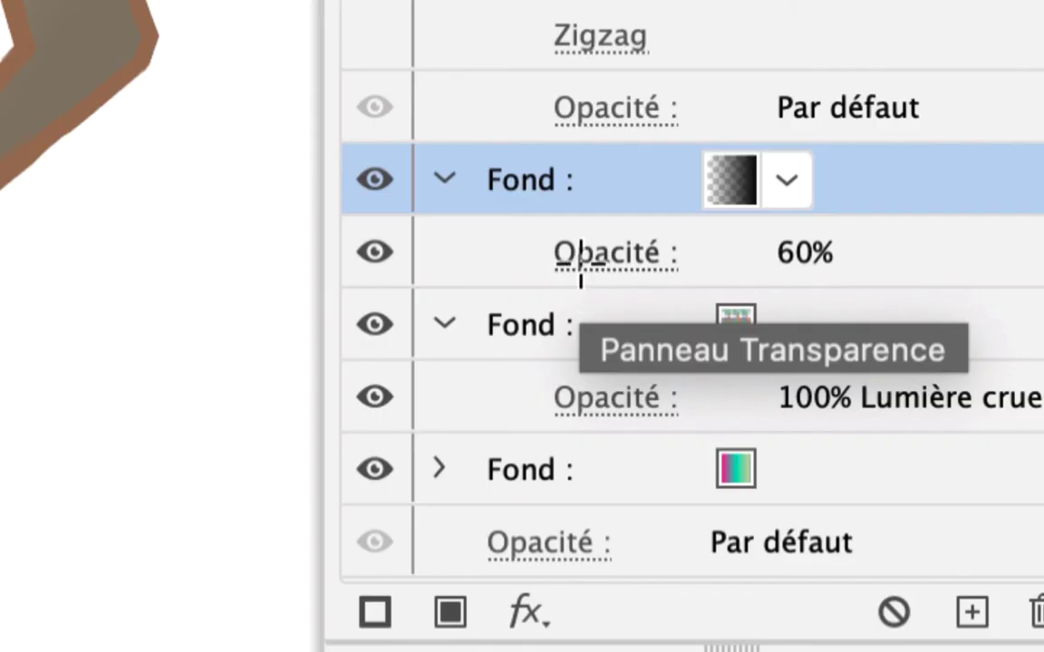
pyautogui.click(580, 274)
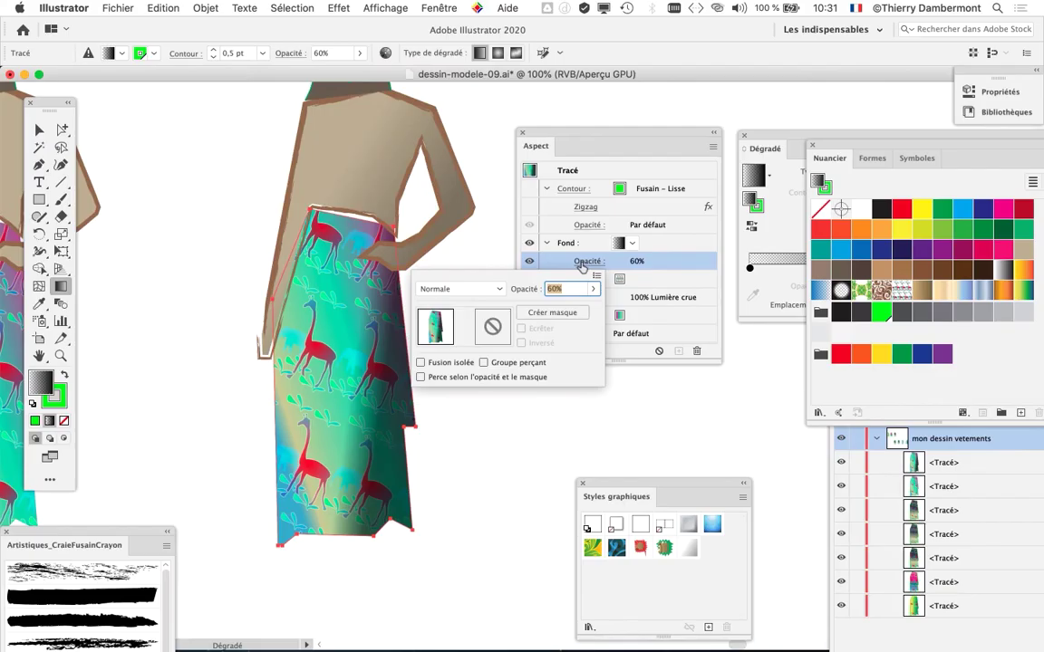
pyautogui.click(592, 289)
pyautogui.moveTo(573, 307); pyautogui.dragTo(559, 309)
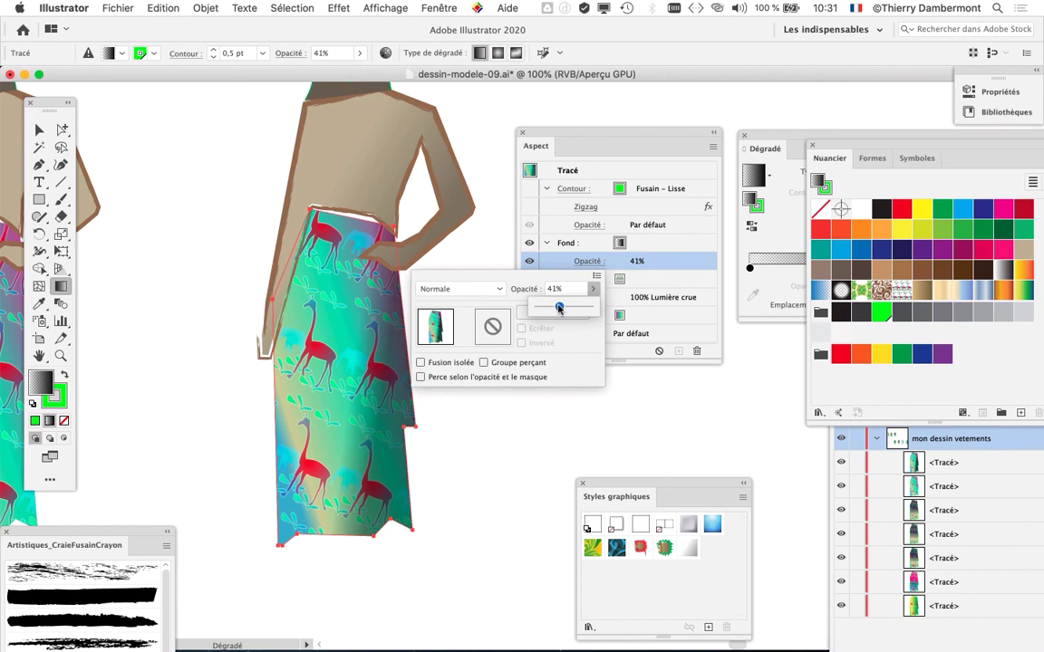
pyautogui.click(551, 133)
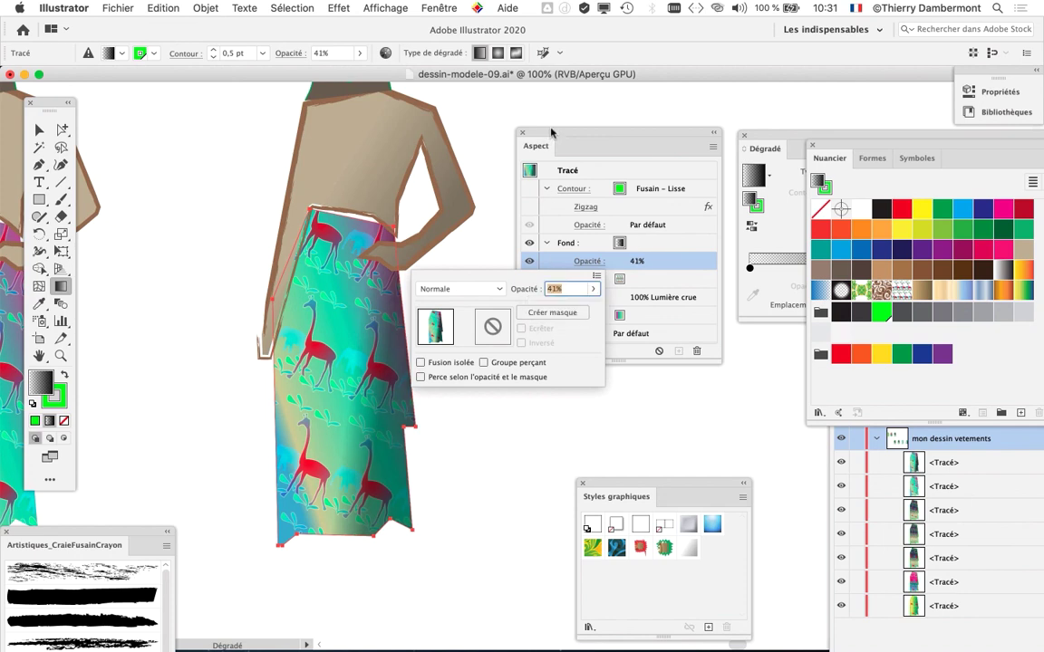
pyautogui.click(551, 133)
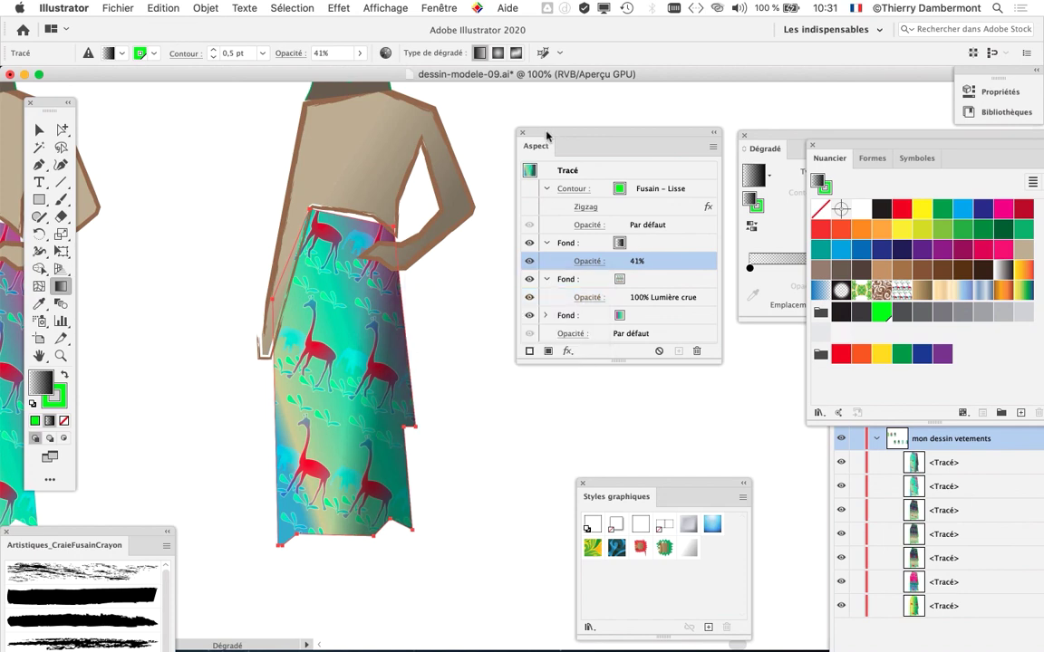
# Toggle the visibility of the lightened black gradient fill and examine its shading over the skirt's giraffe pattern up close
pyautogui.click(530, 245)
pyautogui.click(529, 244)
pyautogui.click(529, 244)
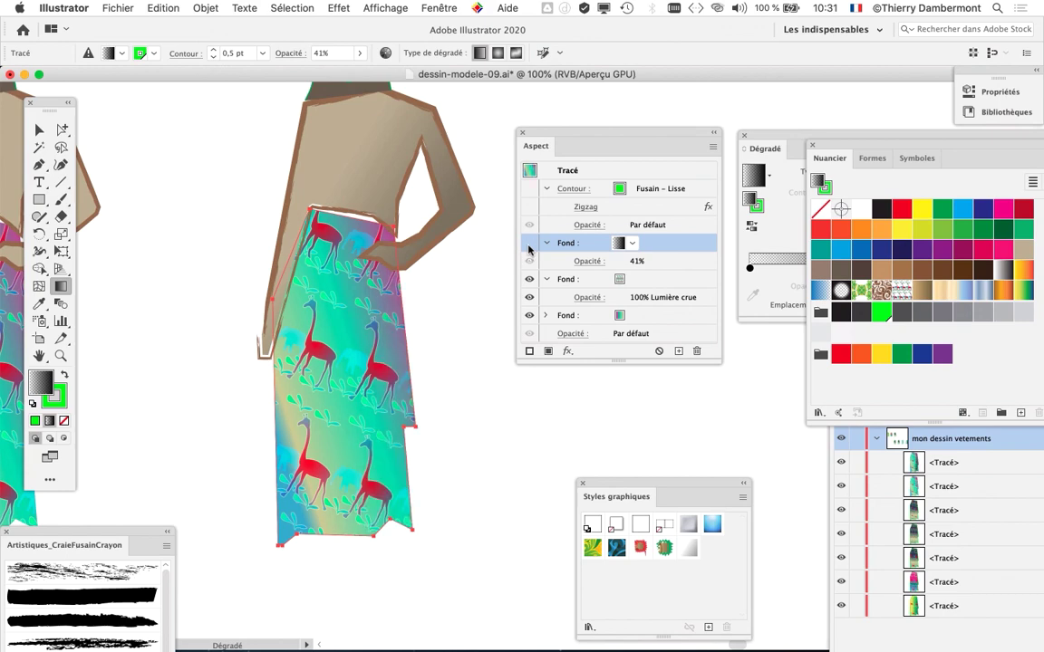
pyautogui.click(529, 244)
pyautogui.scroll(2, 295, 411)
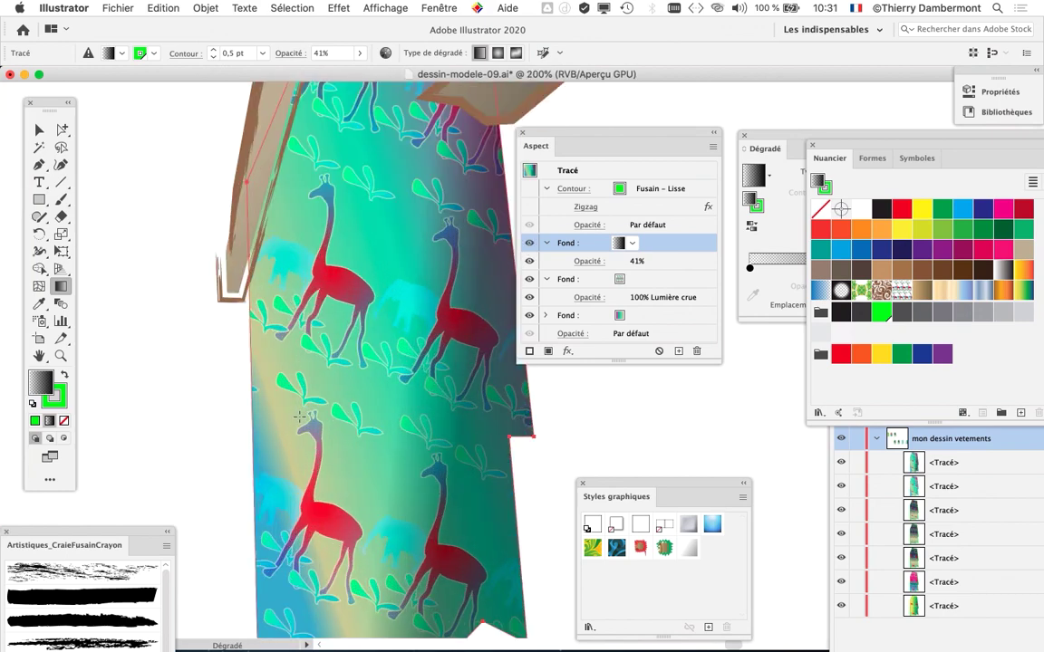
pyautogui.scroll(-2, 396, 297)
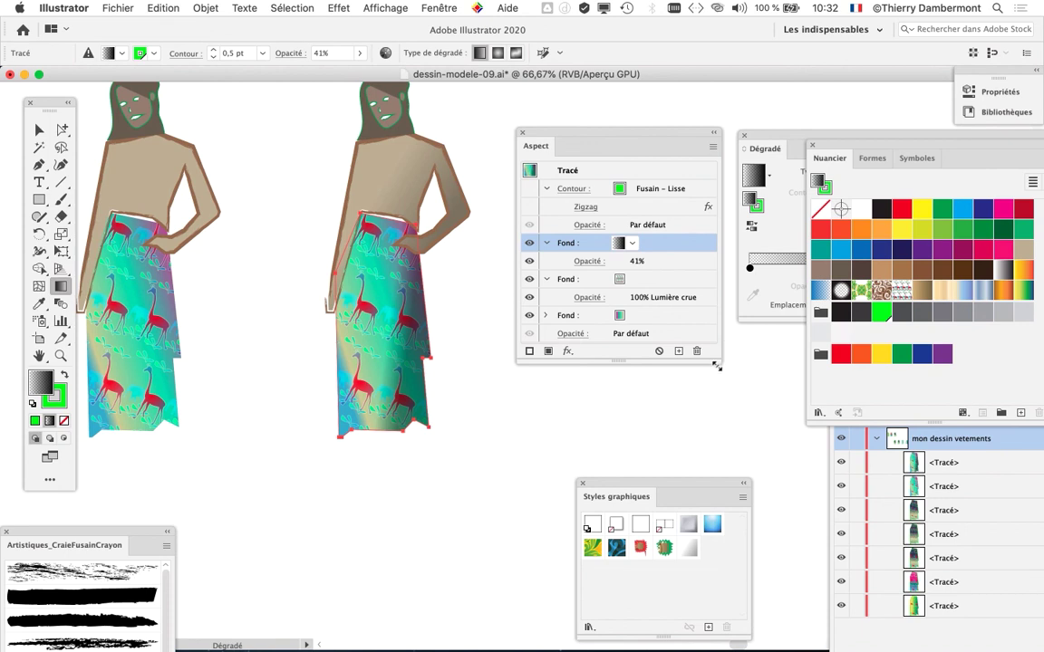
# Lengthen the Appearance panel and bring the row of dressed figures into view beside it for comparison
pyautogui.moveTo(717, 363); pyautogui.dragTo(709, 422)
pyautogui.scroll(-1, 354, 426)
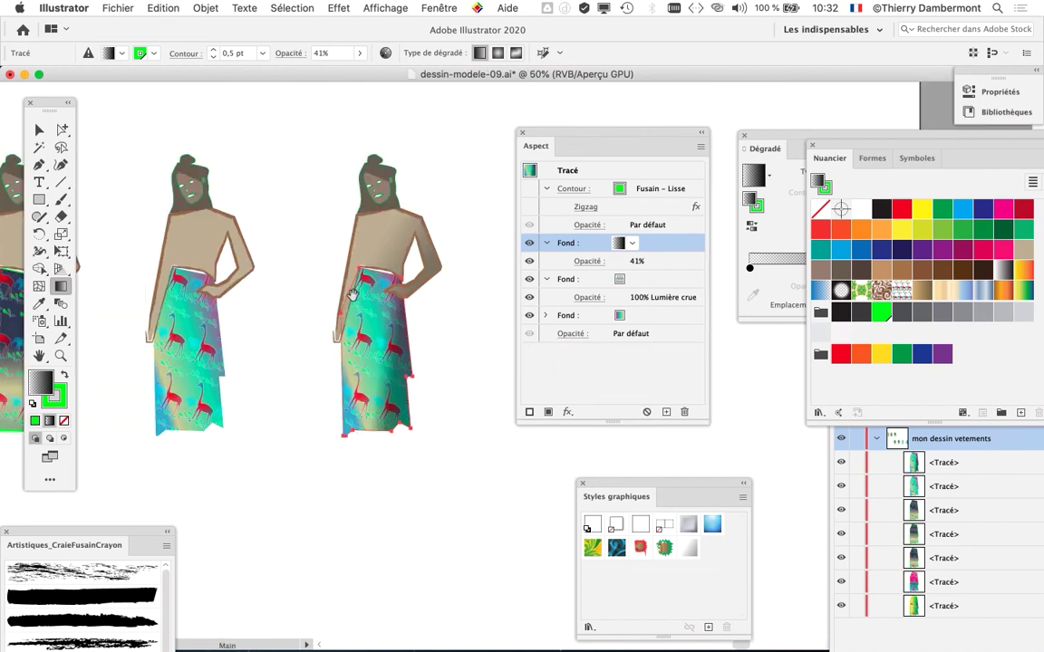
pyautogui.scroll(-2, 358, 434)
pyautogui.hscroll(-2, 358, 434)
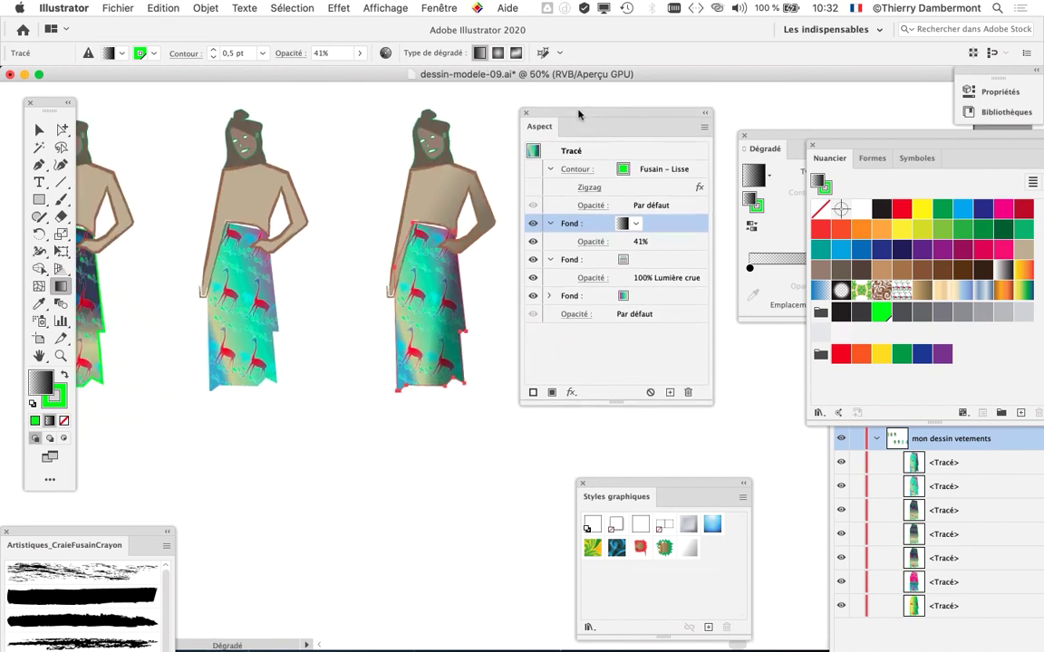